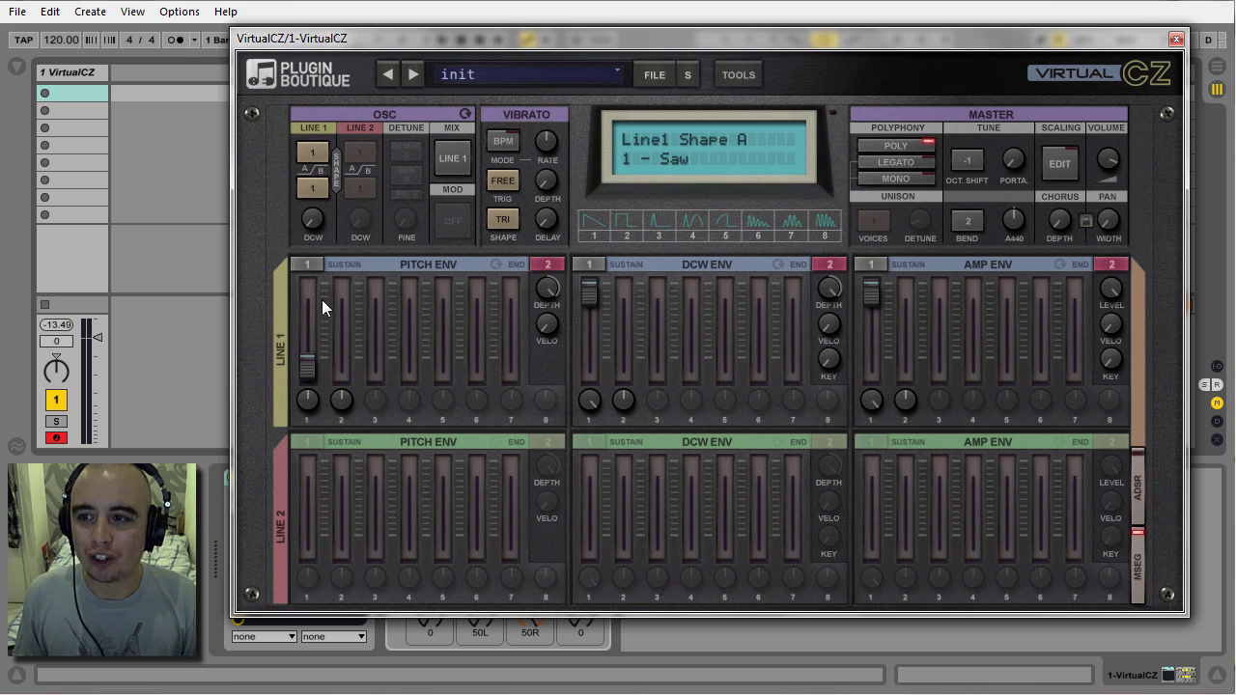
Examine the waveform options available for Line 1's Shape A and Shape B
left_click(310, 148)
left_click(285, 150)
left_click(318, 187)
left_click(276, 171)
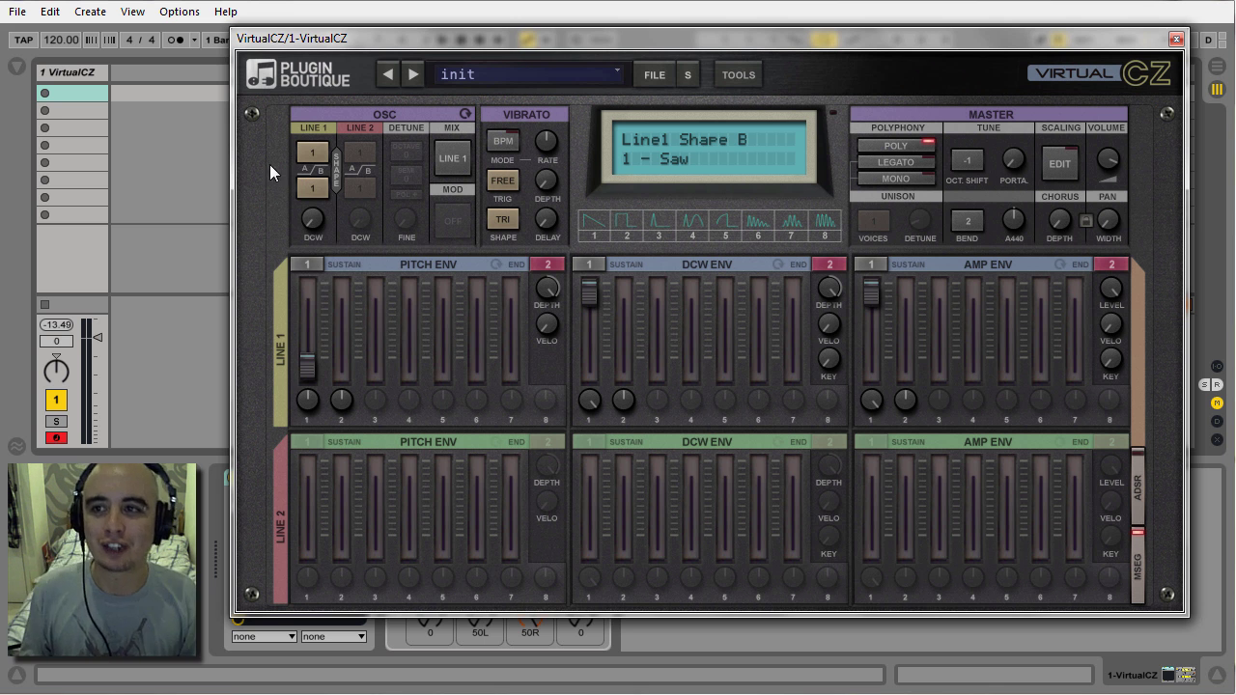
left_click(302, 153)
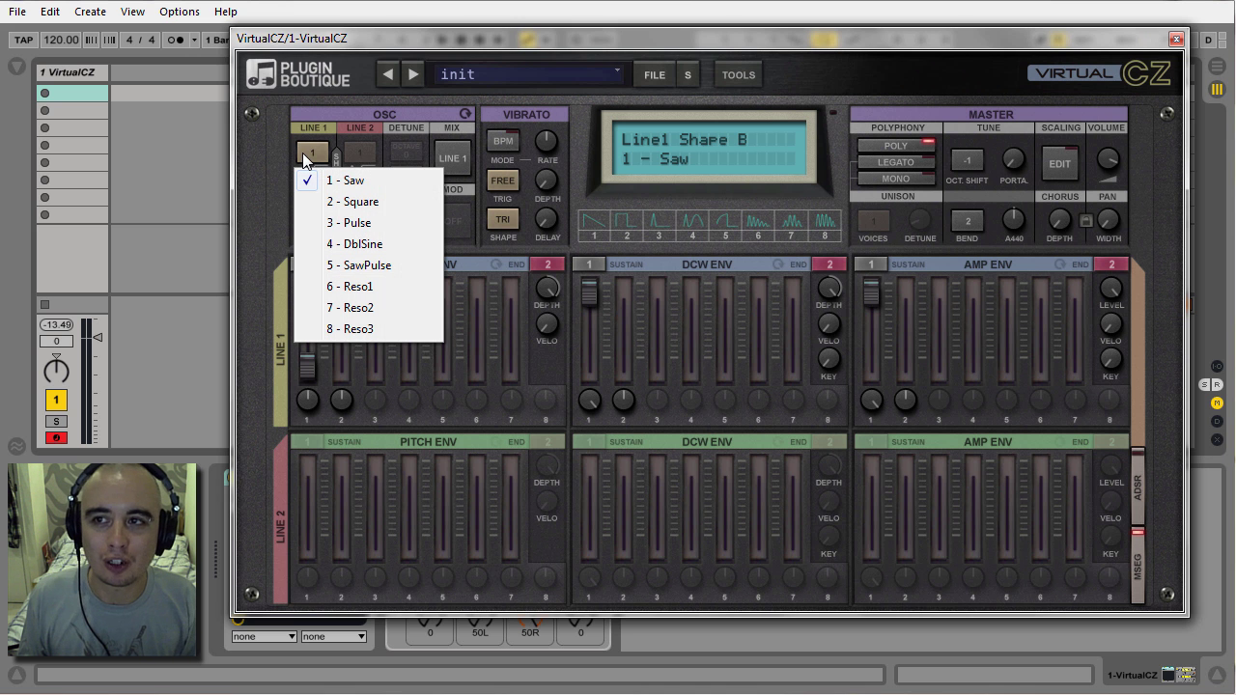
left_click(272, 151)
left_click(309, 185)
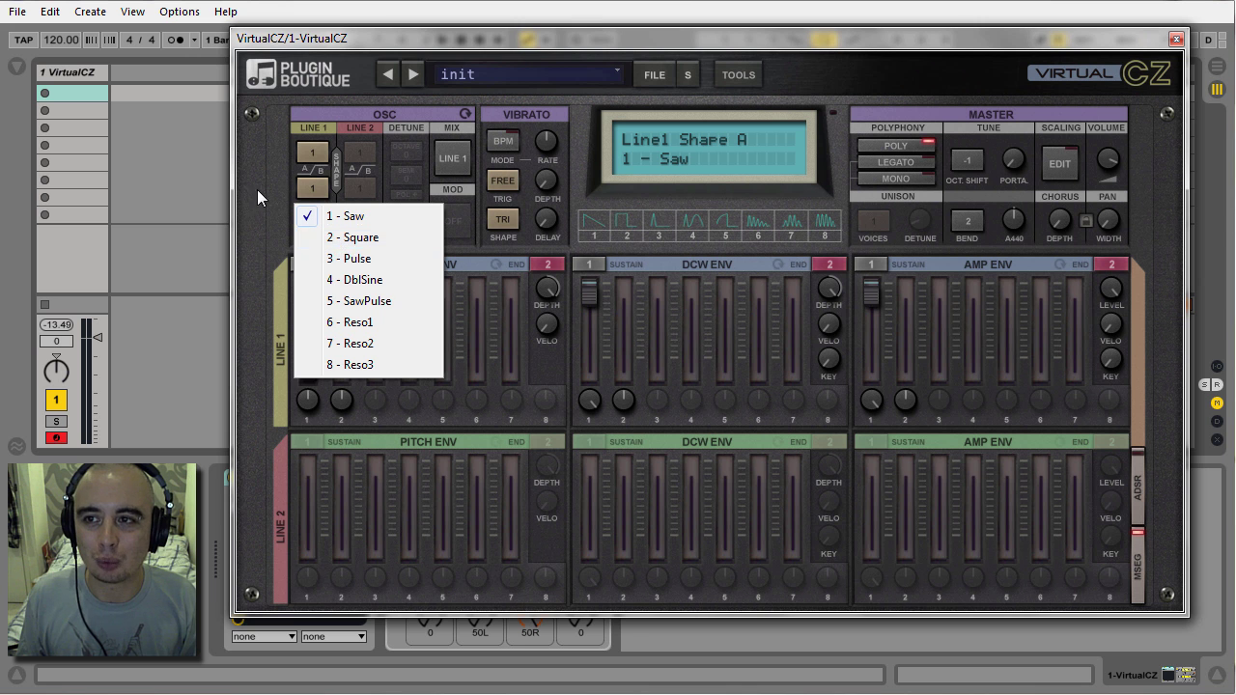
left_click(274, 196)
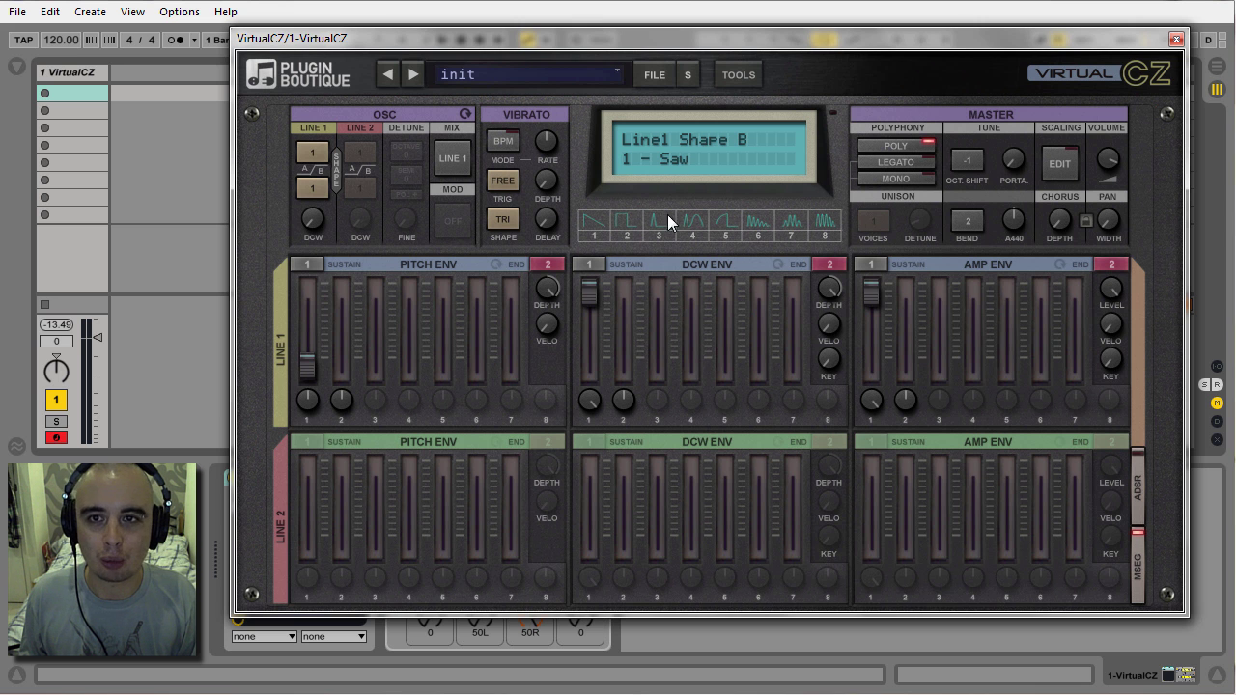
Audition Line 1's Shape A with 2 - Square, 3 - Pulse and 4 - DblSine in turn
left_click(319, 155)
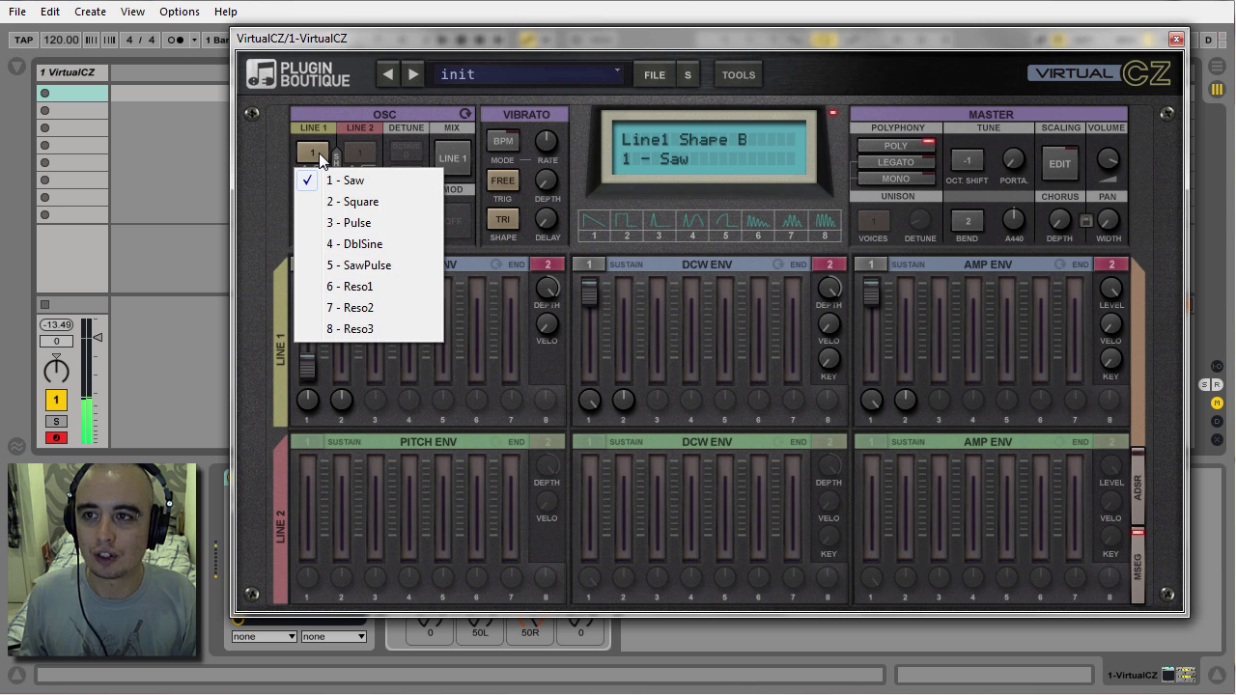
left_click(364, 201)
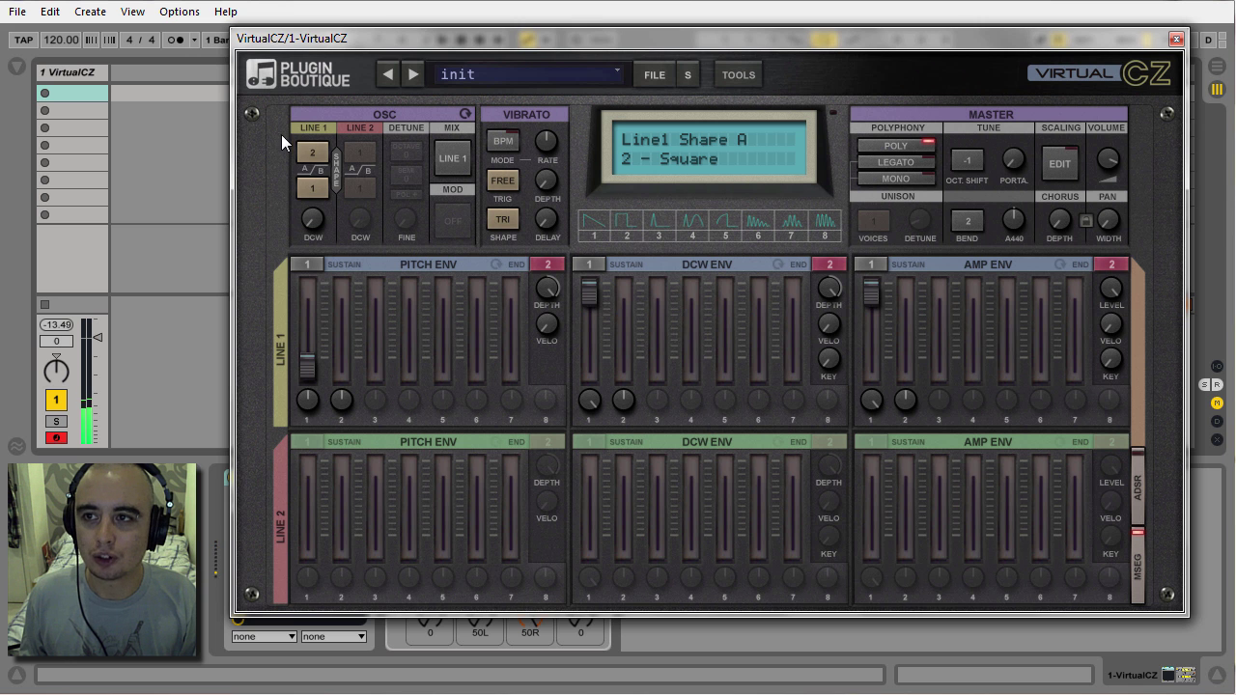
left_click(297, 152)
left_click(343, 223)
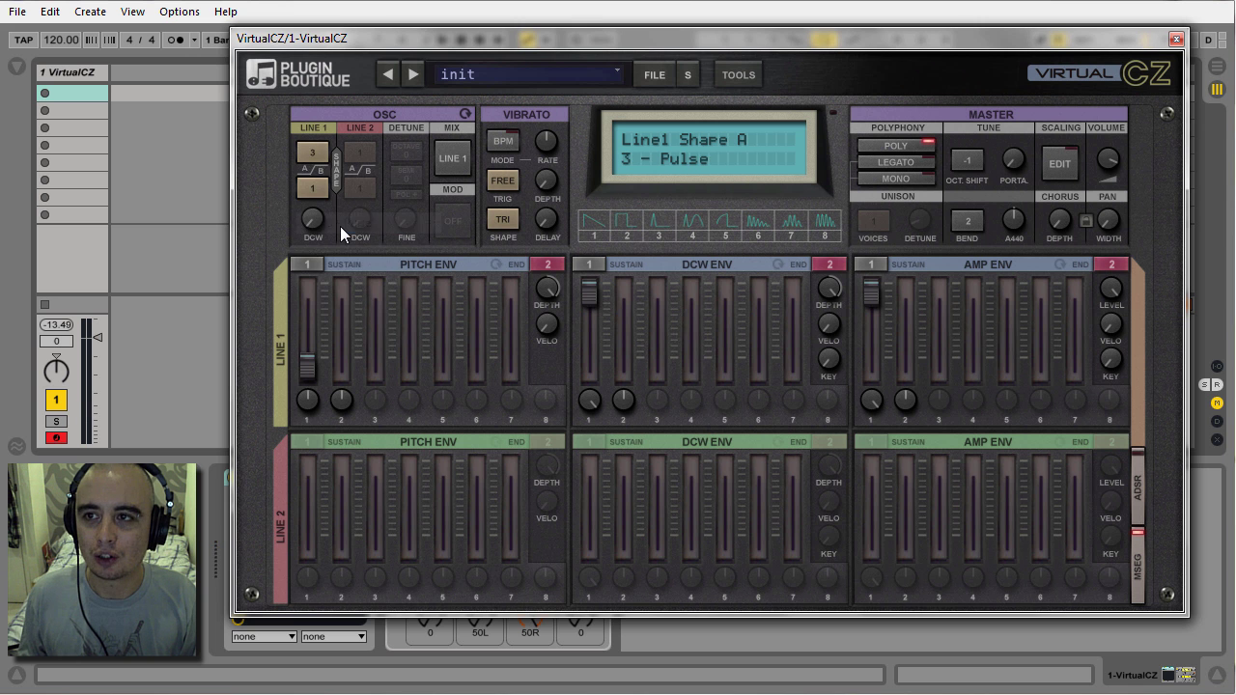
left_click(316, 151)
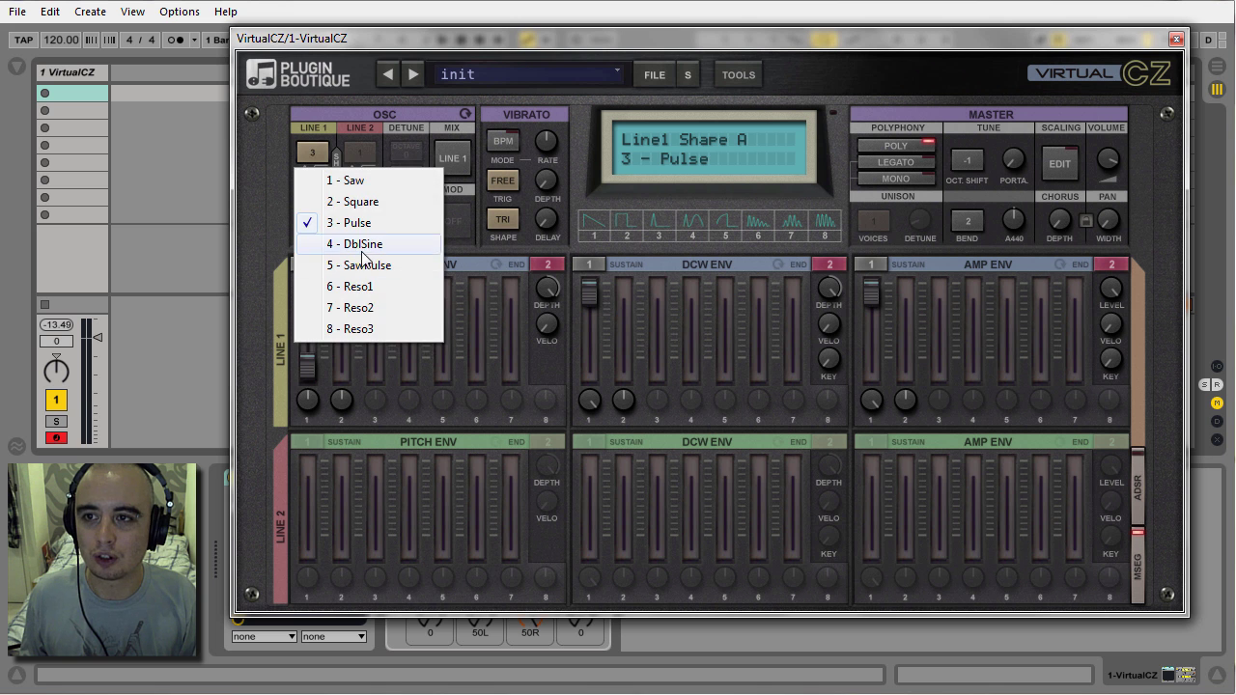
left_click(345, 242)
Continue auditioning Line 1's Shape A with 5 - SawPulse, 6 - Reso1, 7 - Reso2 and 8 - Reso3
left_click(309, 146)
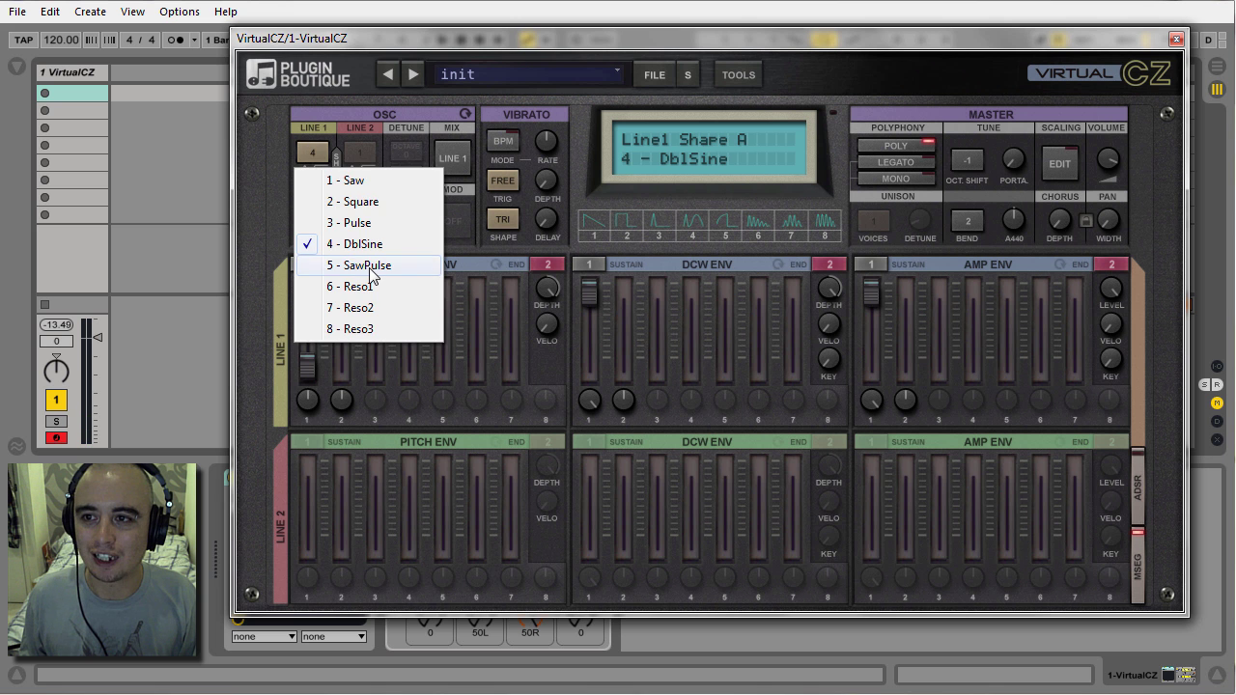
left_click(369, 267)
left_click(310, 144)
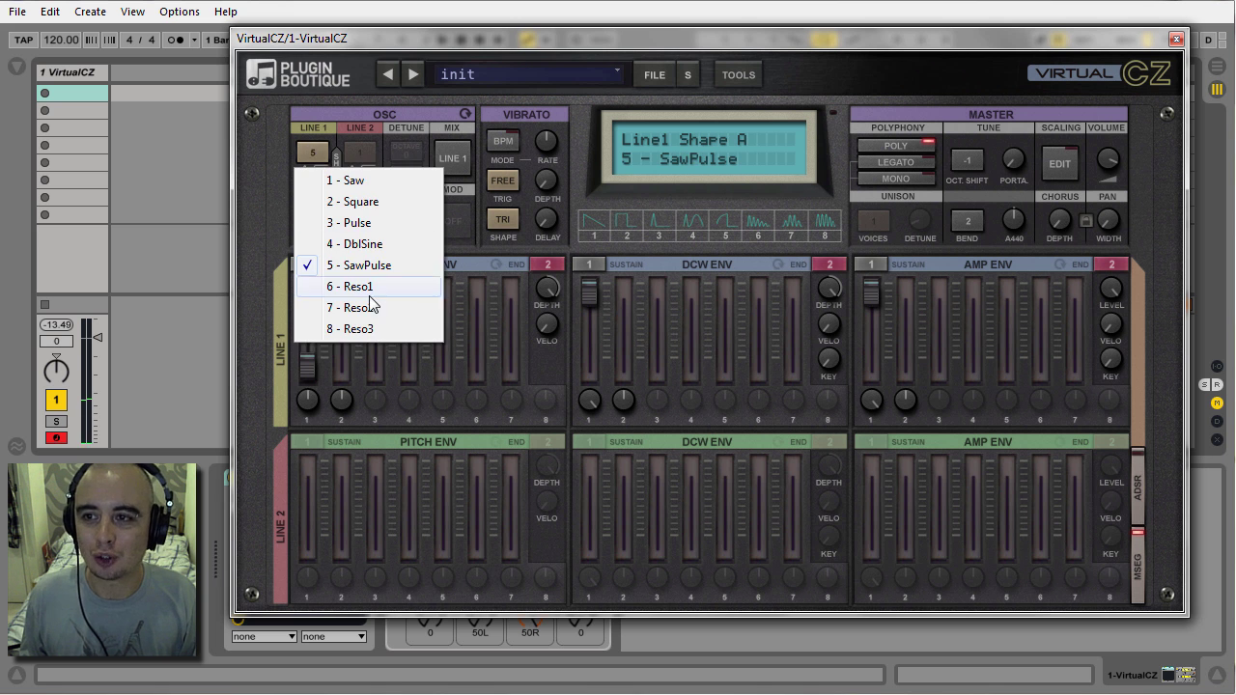
left_click(371, 287)
left_click(314, 151)
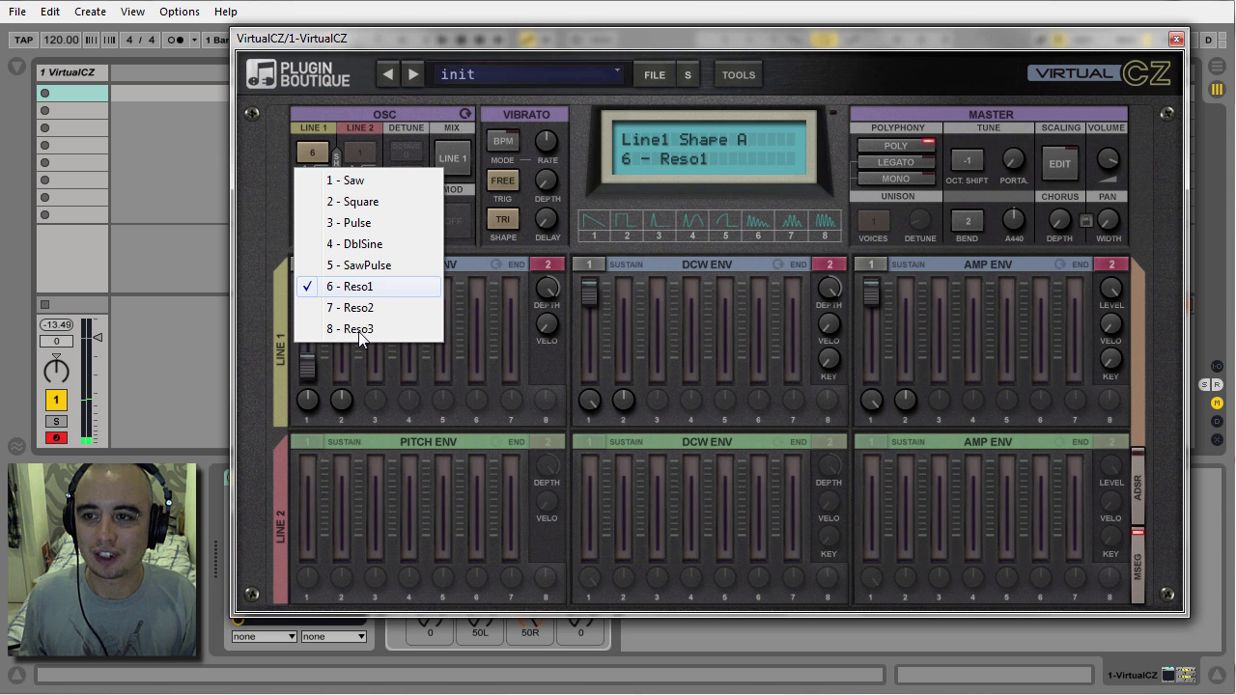
left_click(361, 309)
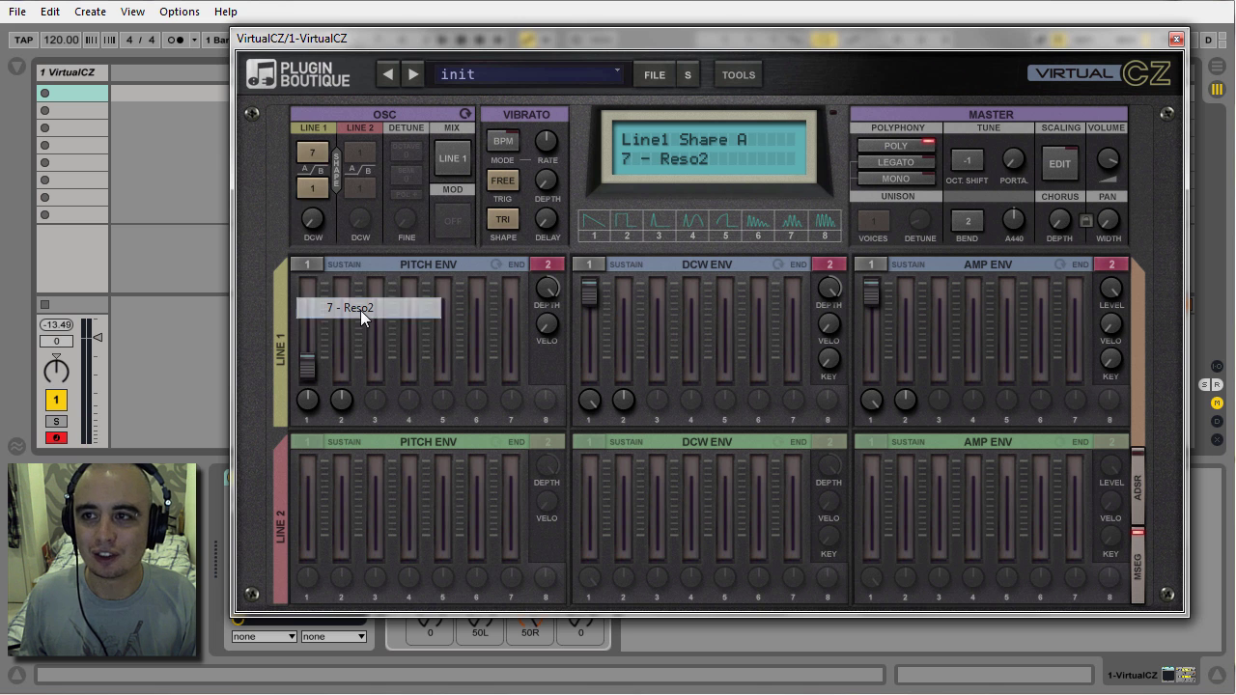
left_click(315, 158)
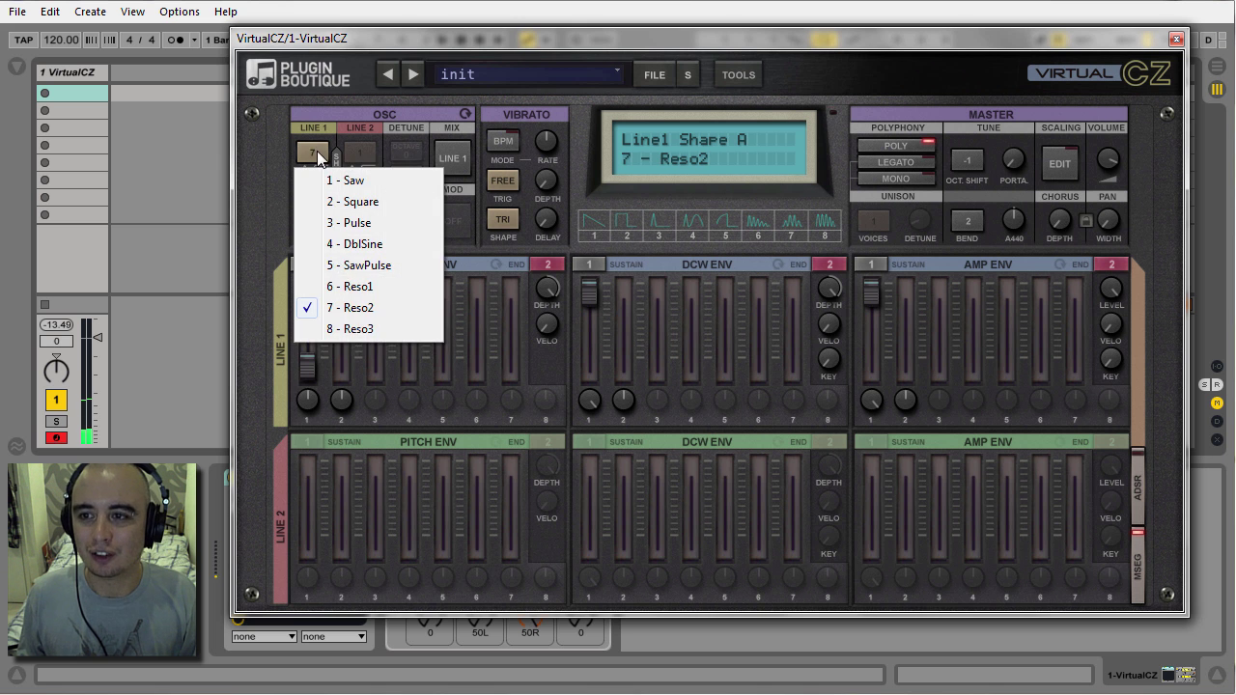
left_click(368, 330)
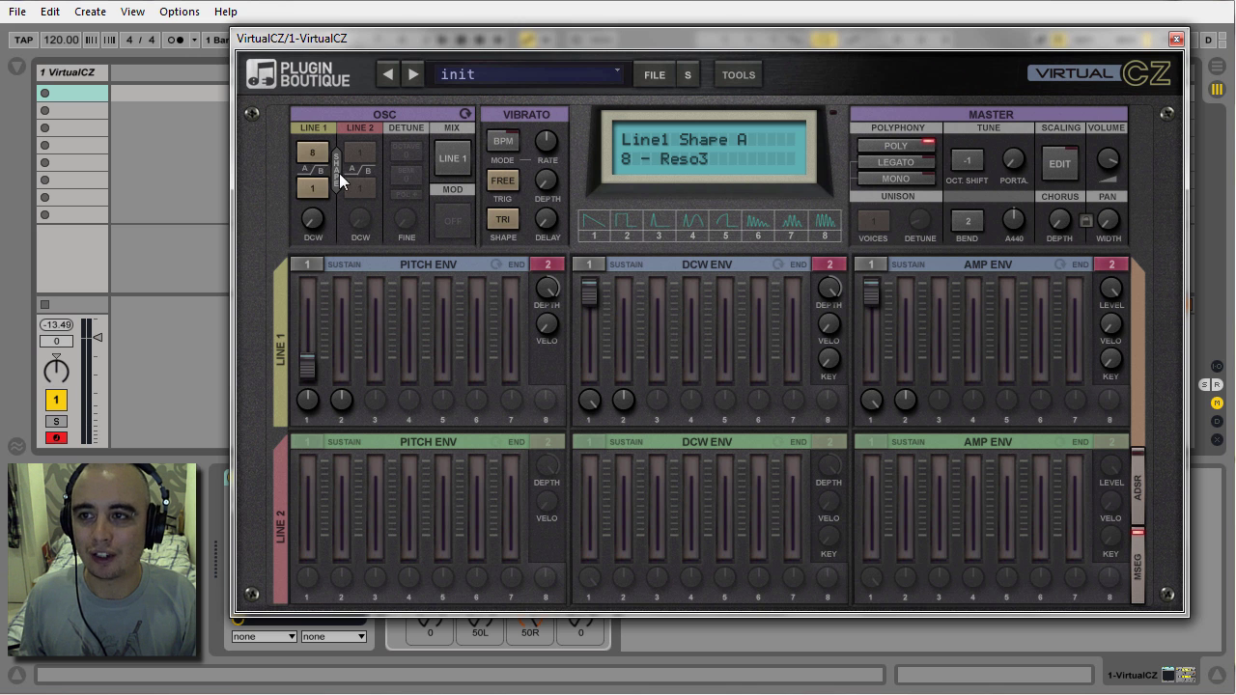
Try 4 - DblSine and 6 - Reso1 as Line 1's Shape B alongside Shape A
left_click(319, 193)
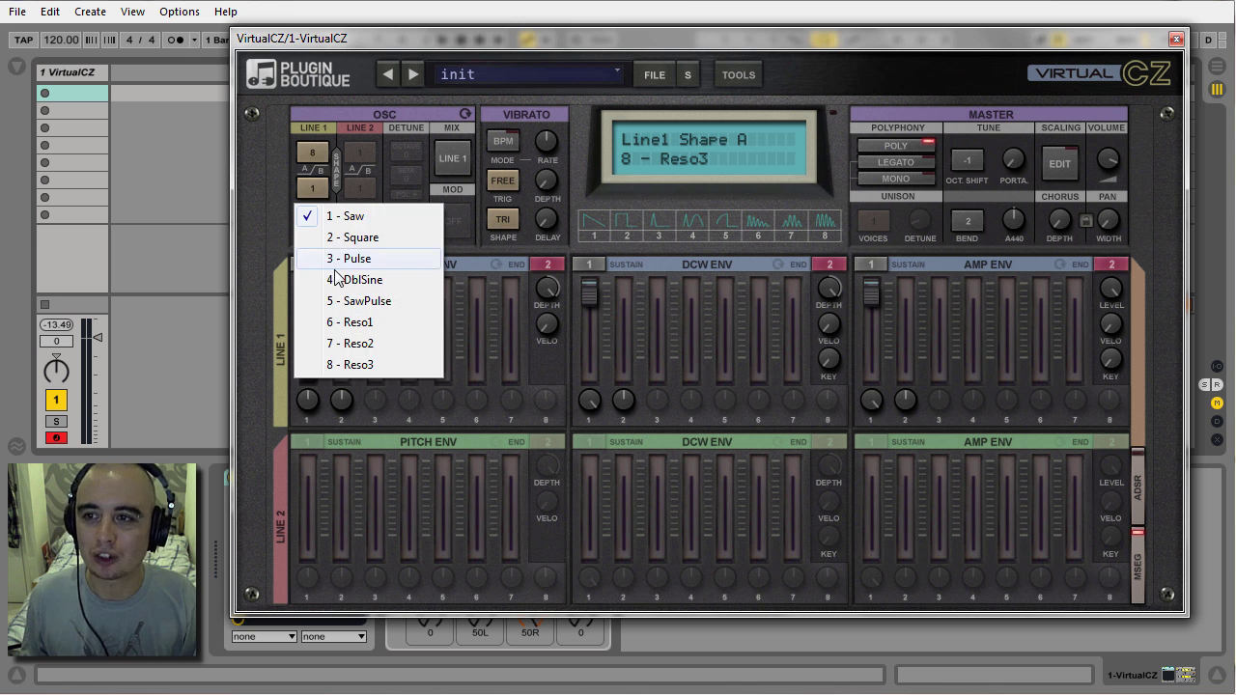
left_click(338, 279)
left_click(320, 193)
left_click(345, 324)
Try 3 - Pulse as Line 1's Shape A, ending on 1 - Saw
left_click(311, 151)
left_click(333, 223)
left_click(313, 152)
left_click(338, 223)
left_click(315, 158)
left_click(333, 184)
Set both Line 1 shapes together, working from 1 - Saw through Square, Pulse and DblSine to 5 - SawPulse
left_click(318, 167)
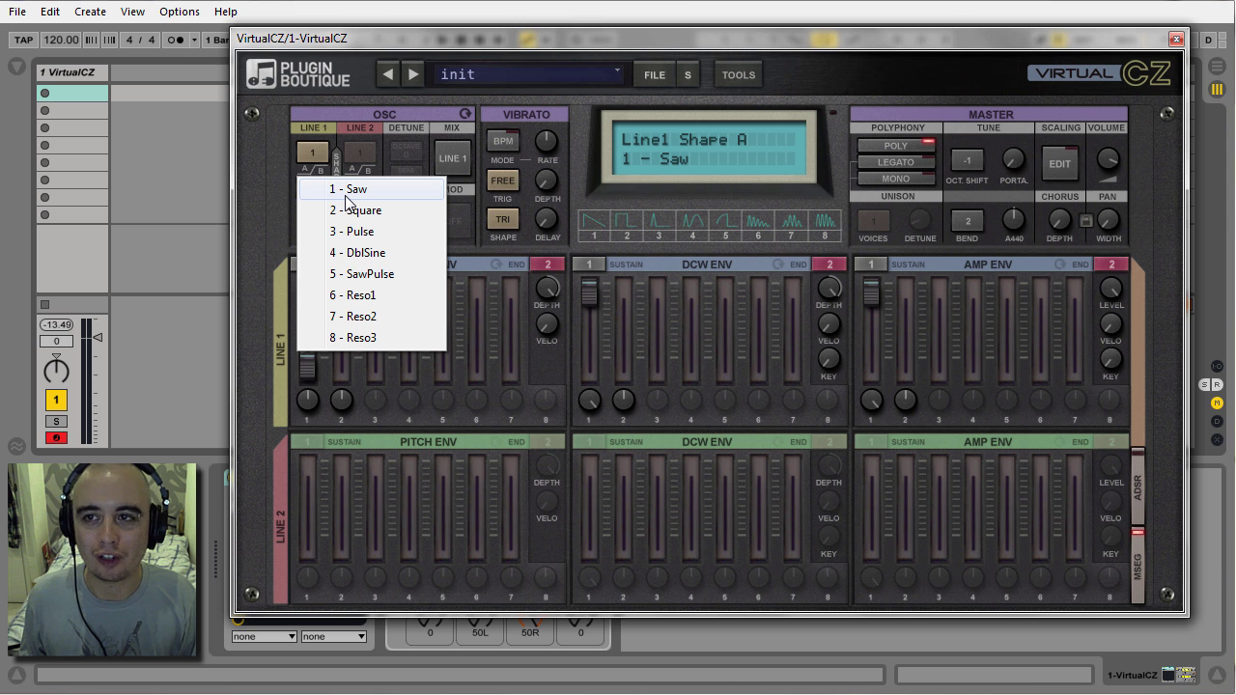
left_click(345, 196)
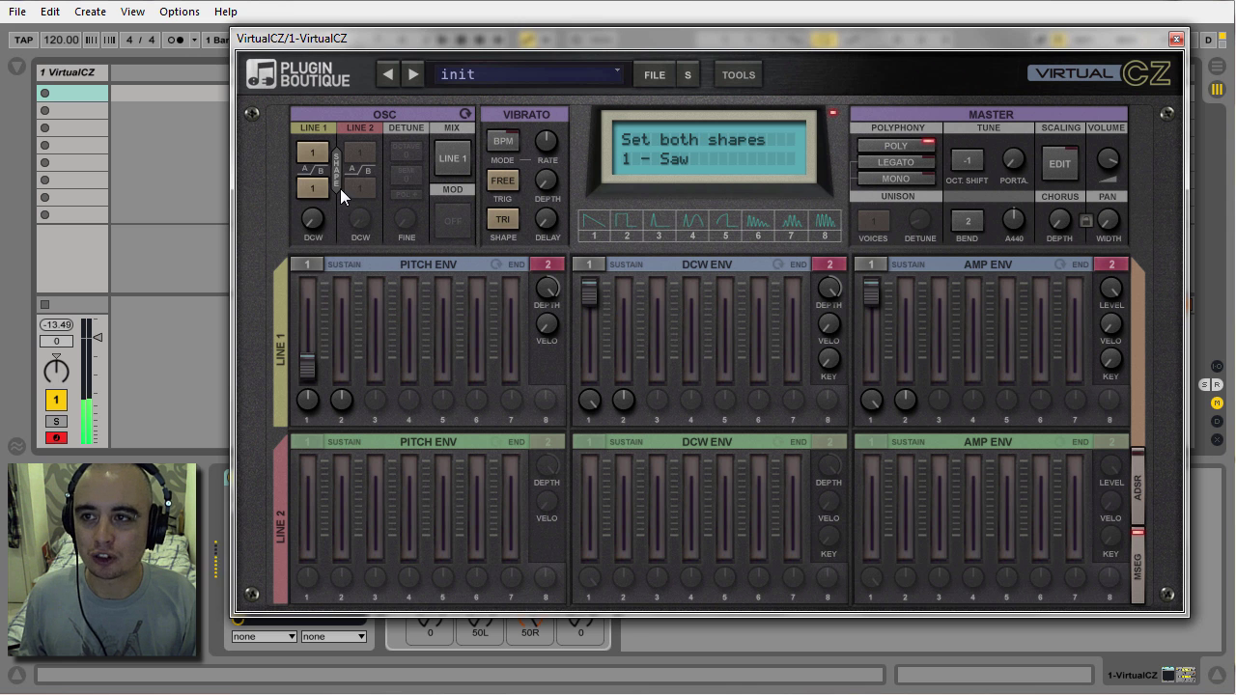
left_click(316, 165)
left_click(352, 210)
left_click(319, 172)
left_click(351, 237)
left_click(317, 169)
left_click(335, 253)
left_click(312, 169)
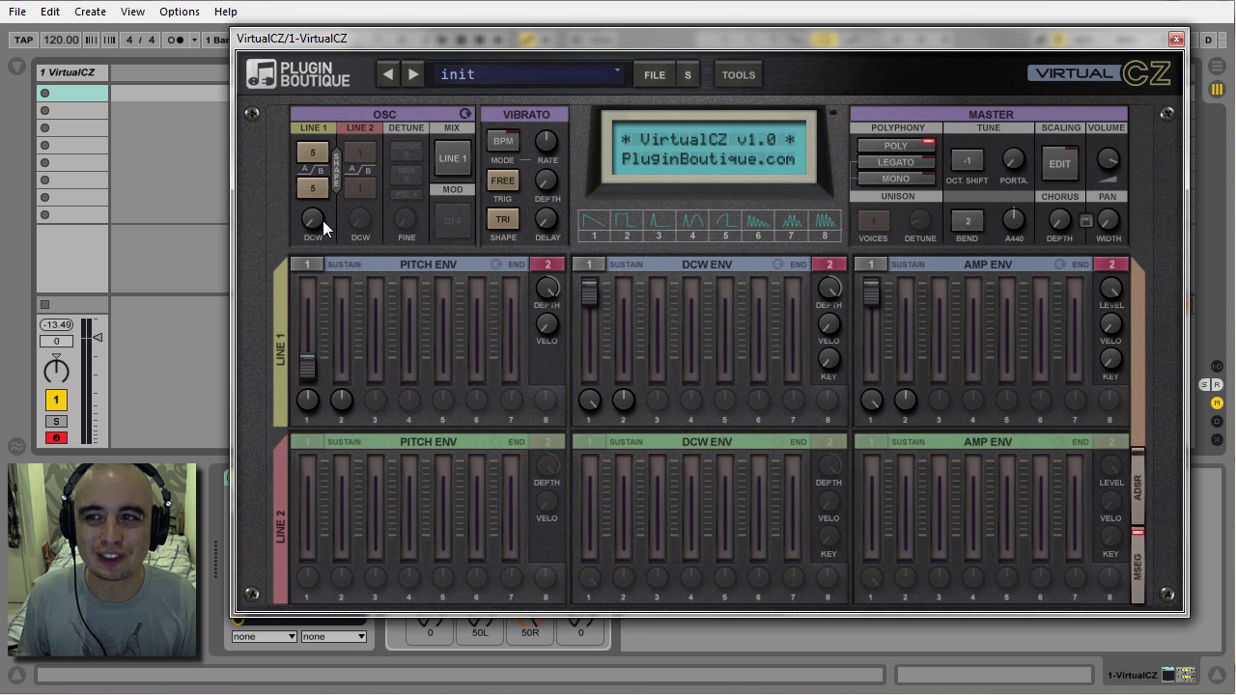
Set Line 1's DCW envelope depth to 0 % and its DCW base to 100 %
left_click_drag(318, 220, 320, 169)
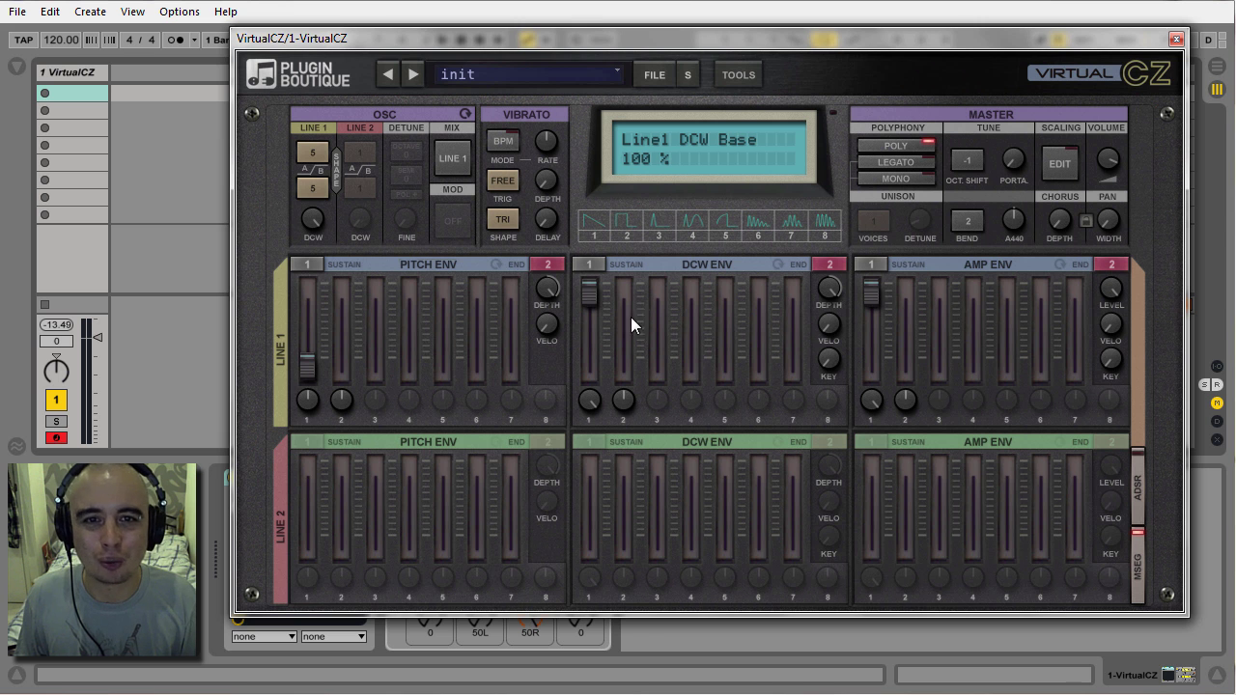
left_click_drag(827, 286, 828, 315)
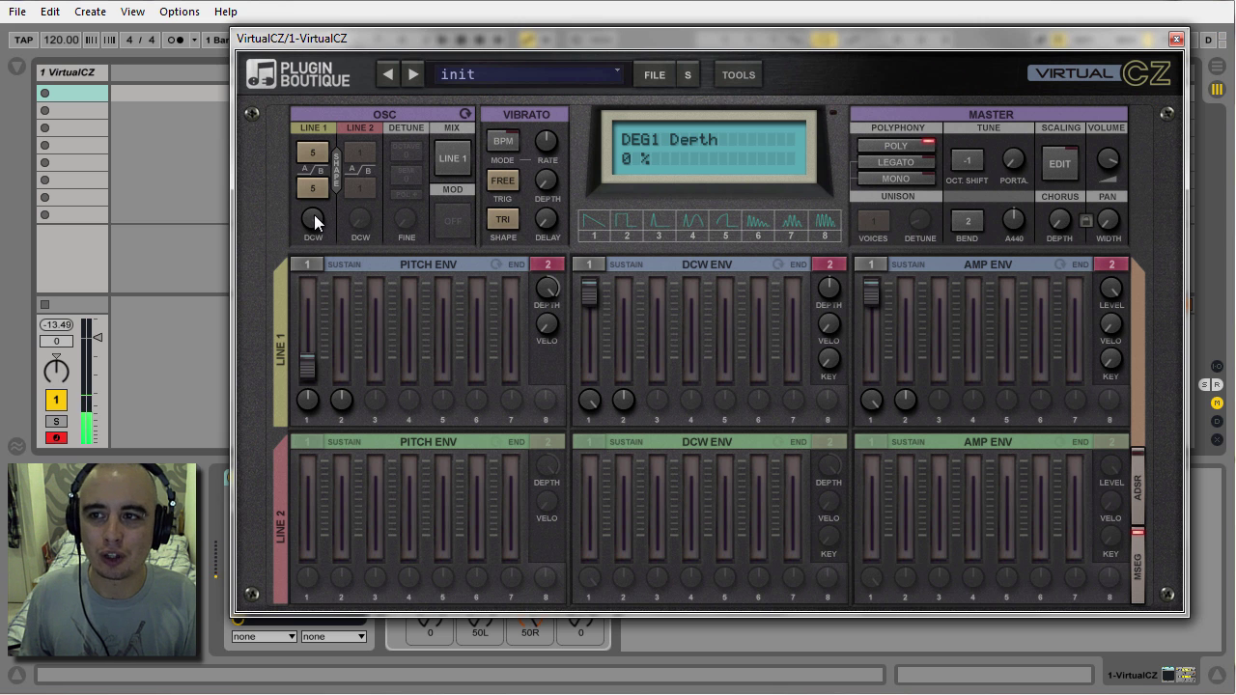
left_click_drag(313, 218, 313, 184)
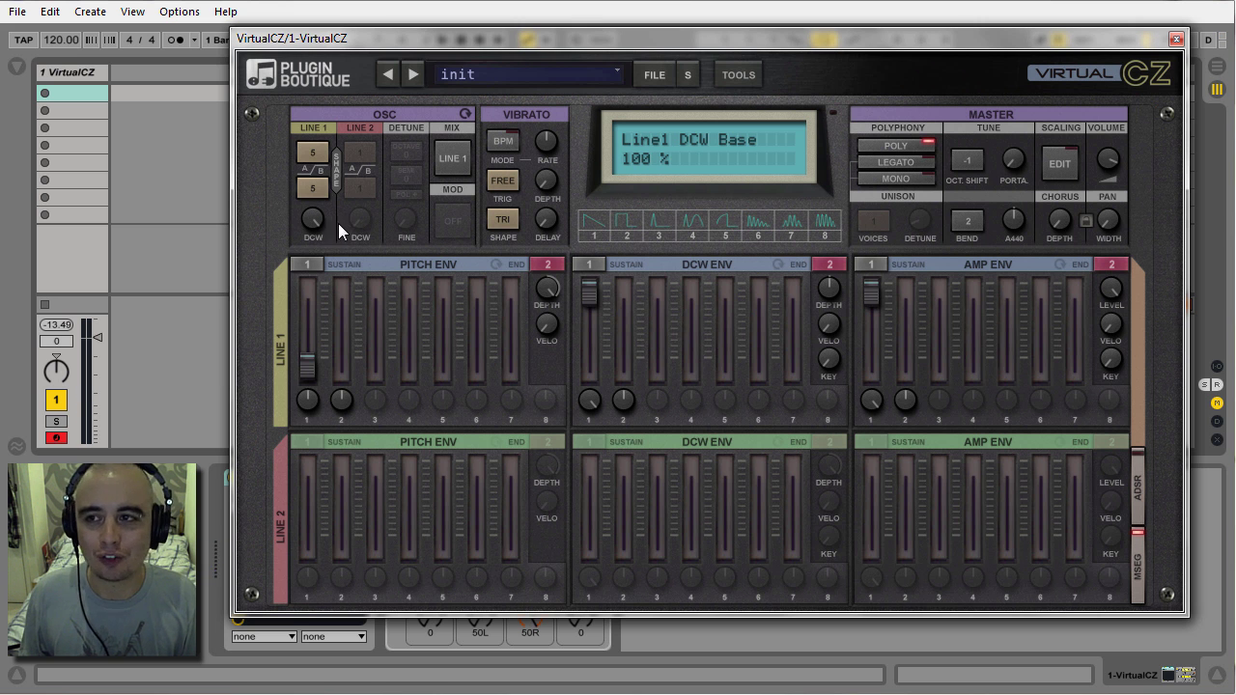
Sweep Line 1's DCW base down to 0 % and back up to 100 %
left_click_drag(313, 224, 314, 319)
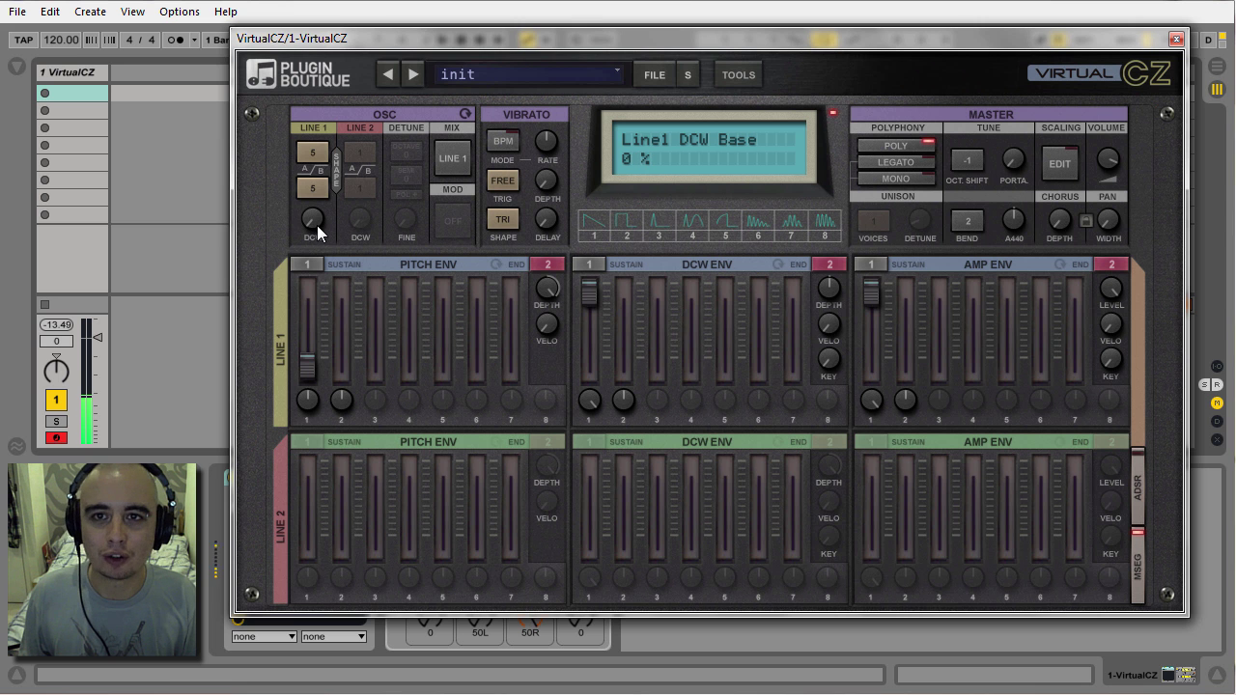
left_click_drag(317, 225, 317, 128)
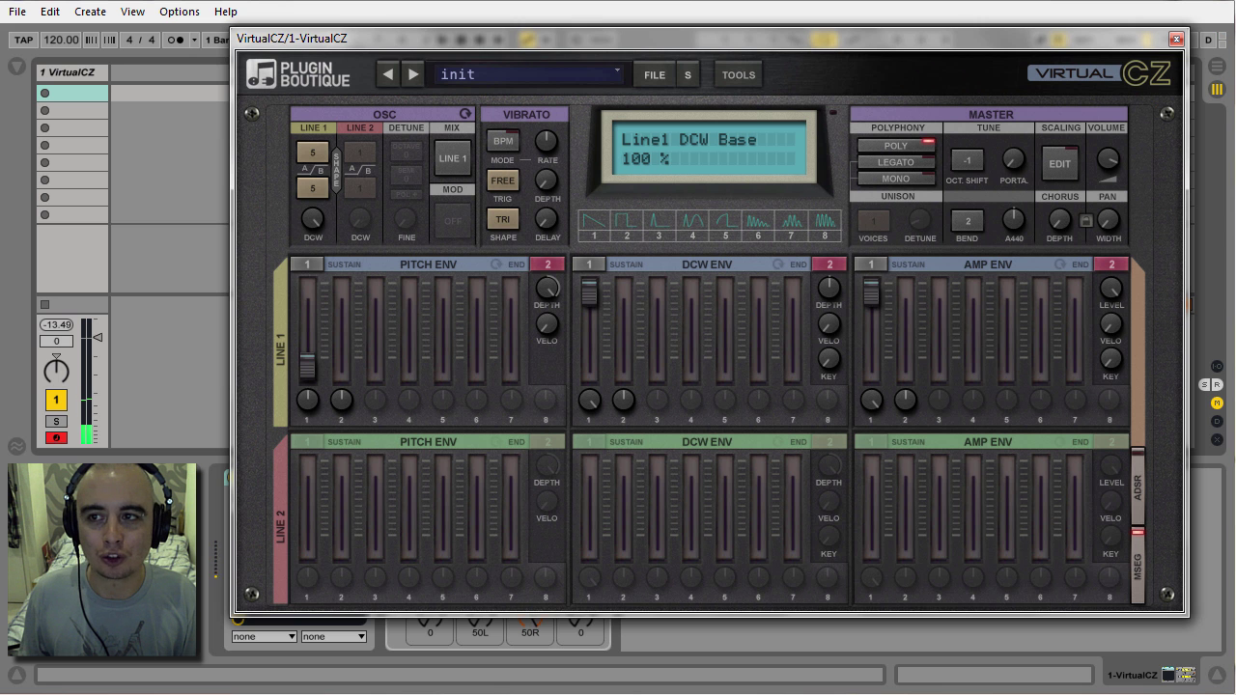
left_click(317, 169)
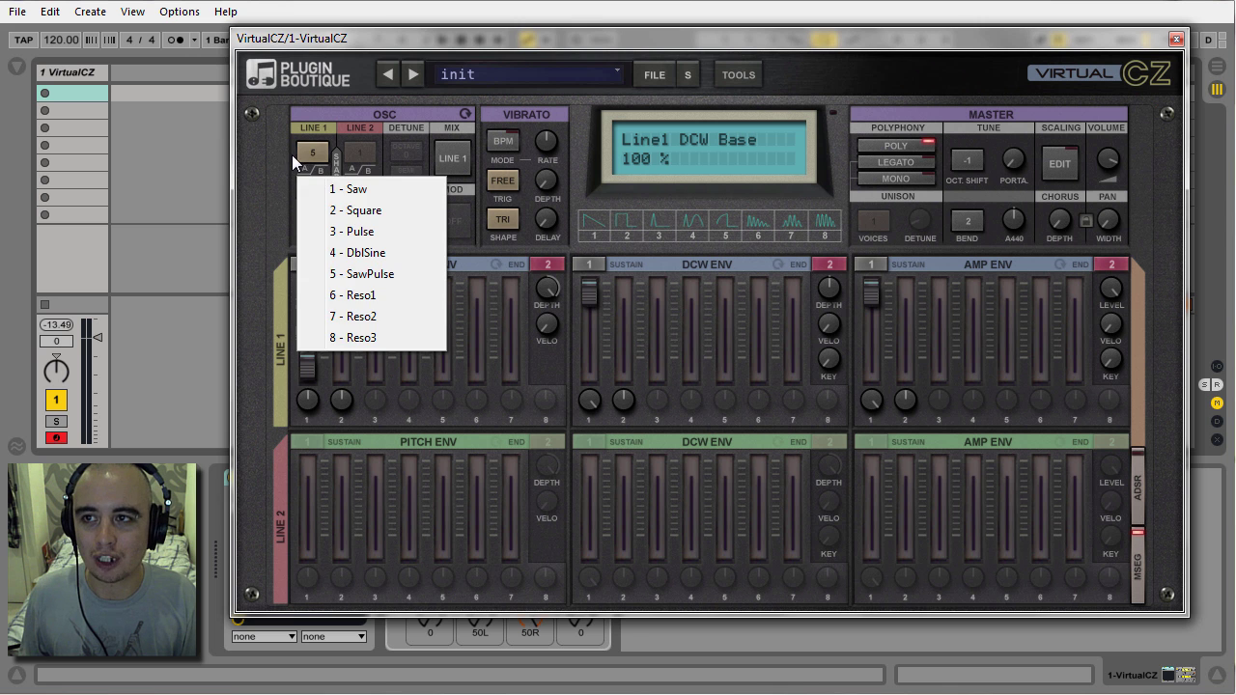
left_click(297, 200)
mouse_move(311, 218)
left_mouse_down()
mouse_move(311, 296)
mouse_move(311, 213)
left_mouse_up()
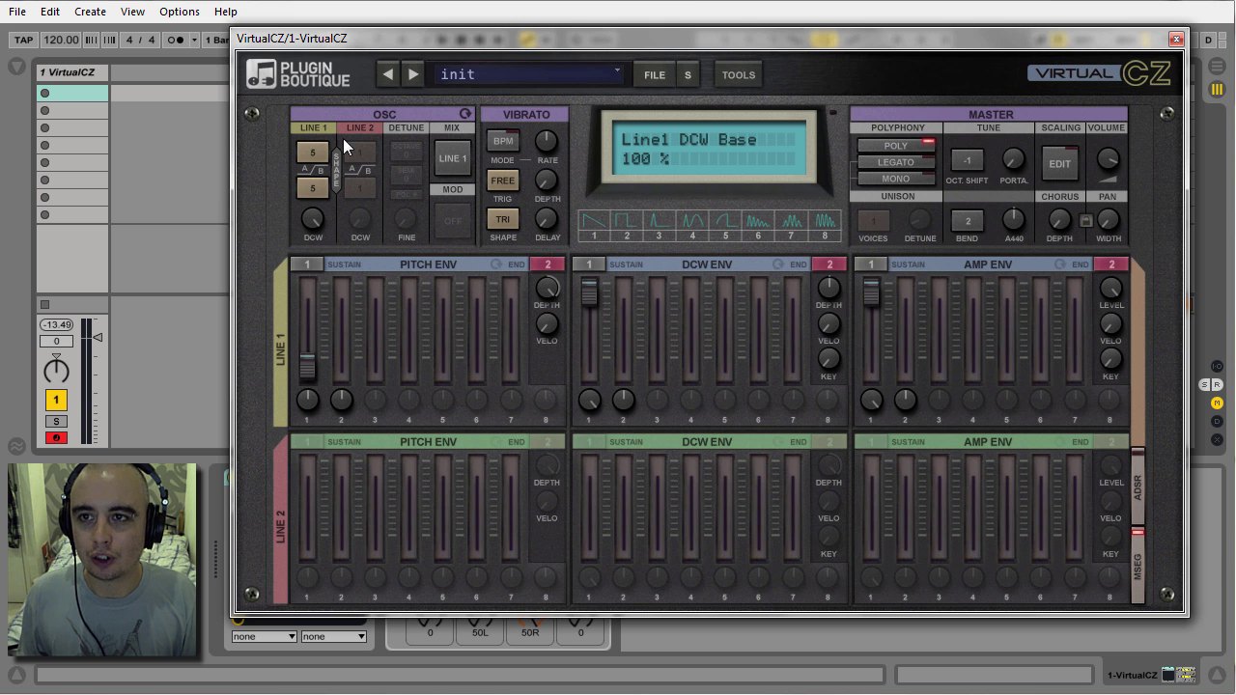
Try the oscillator mix modes Line2, Line1 + Line2 and Line1 + Line1'
left_click(470, 155)
left_click(483, 213)
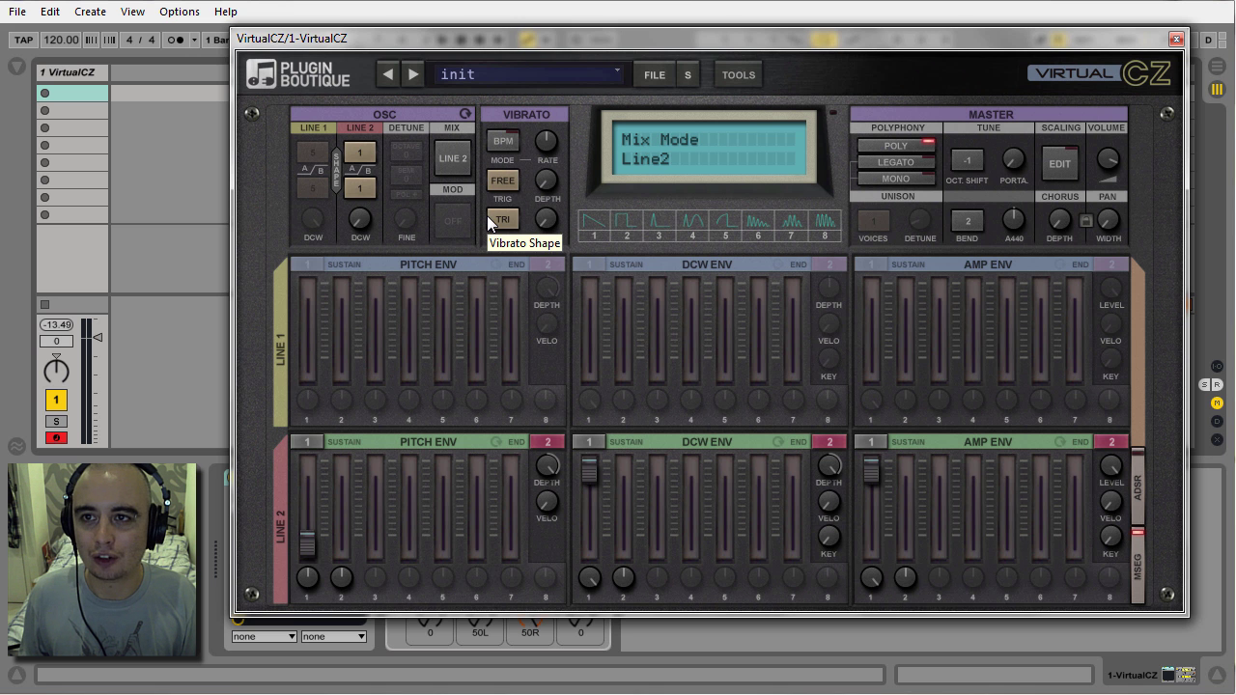
left_click(463, 164)
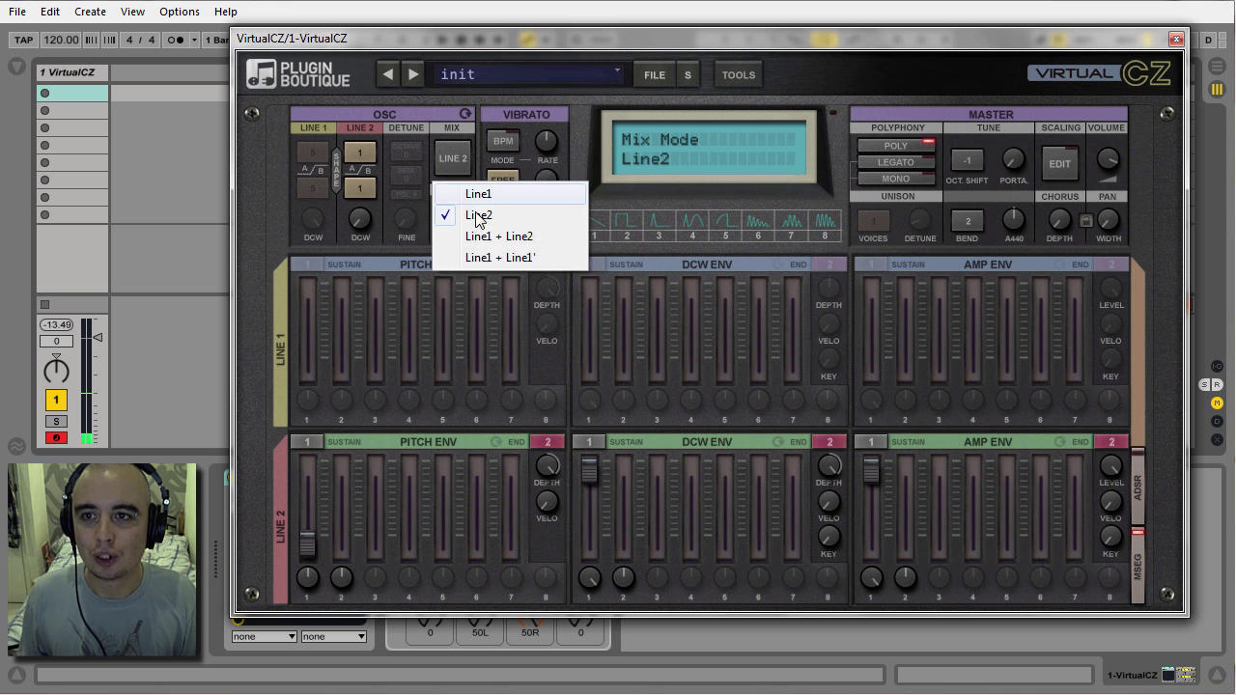
left_click(483, 238)
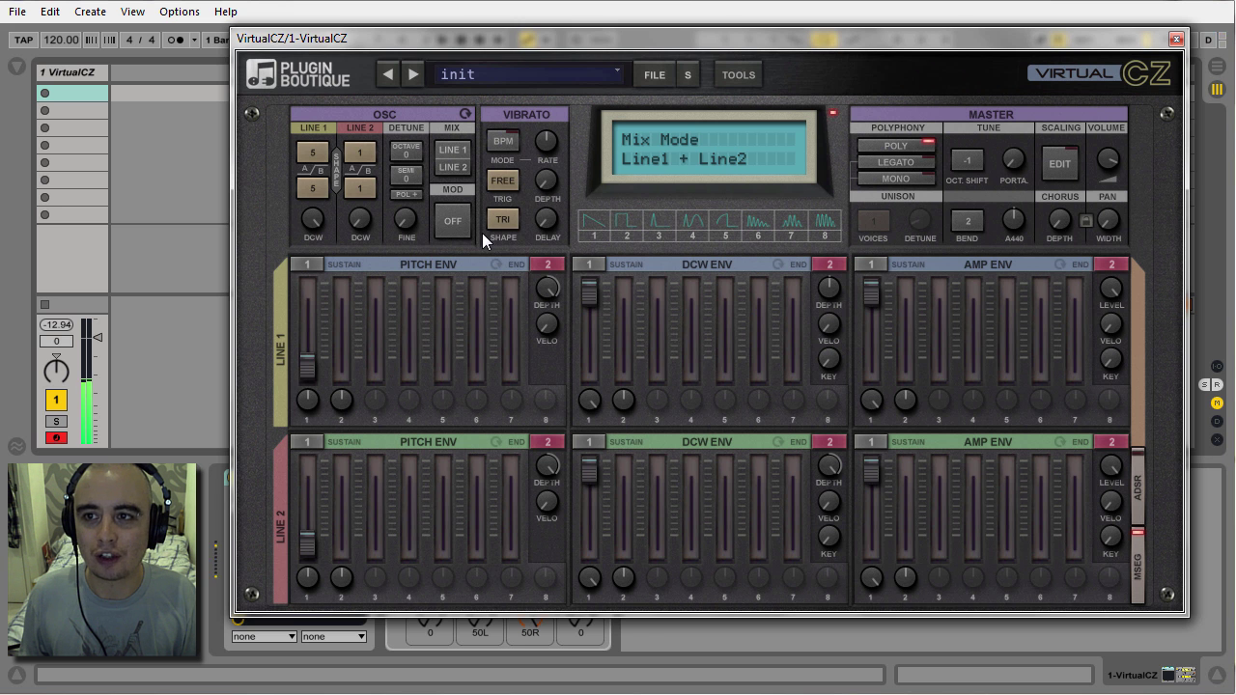
left_click(464, 172)
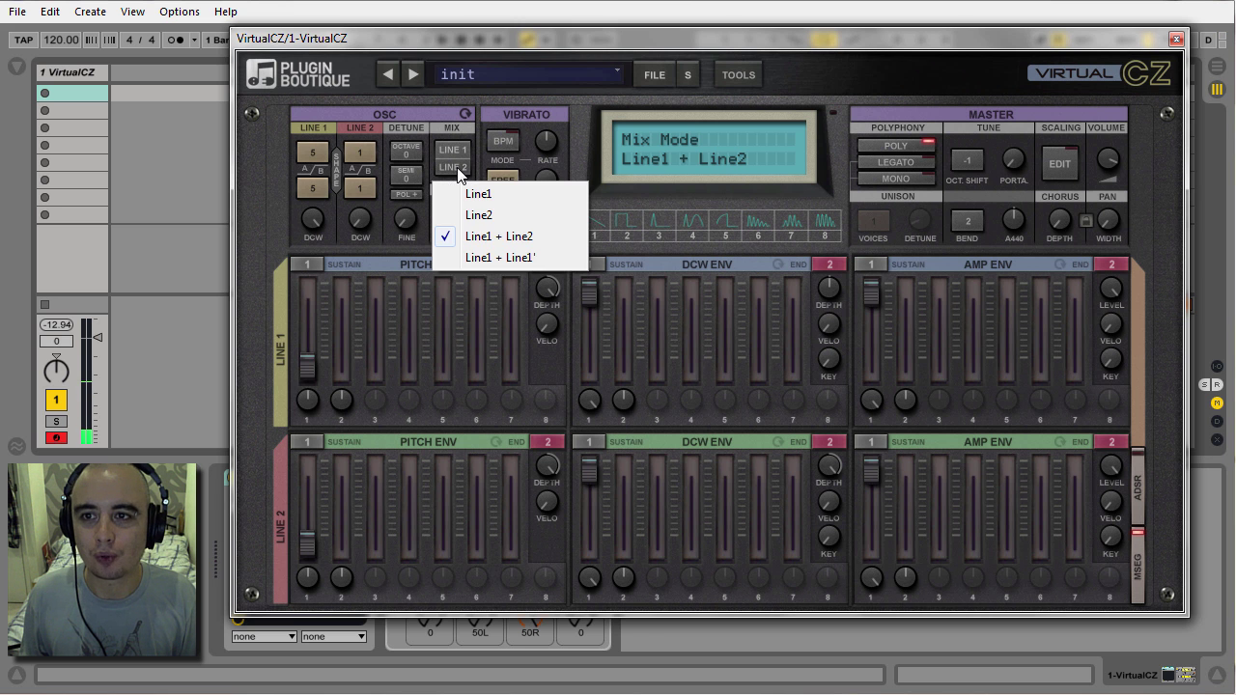
left_click(483, 254)
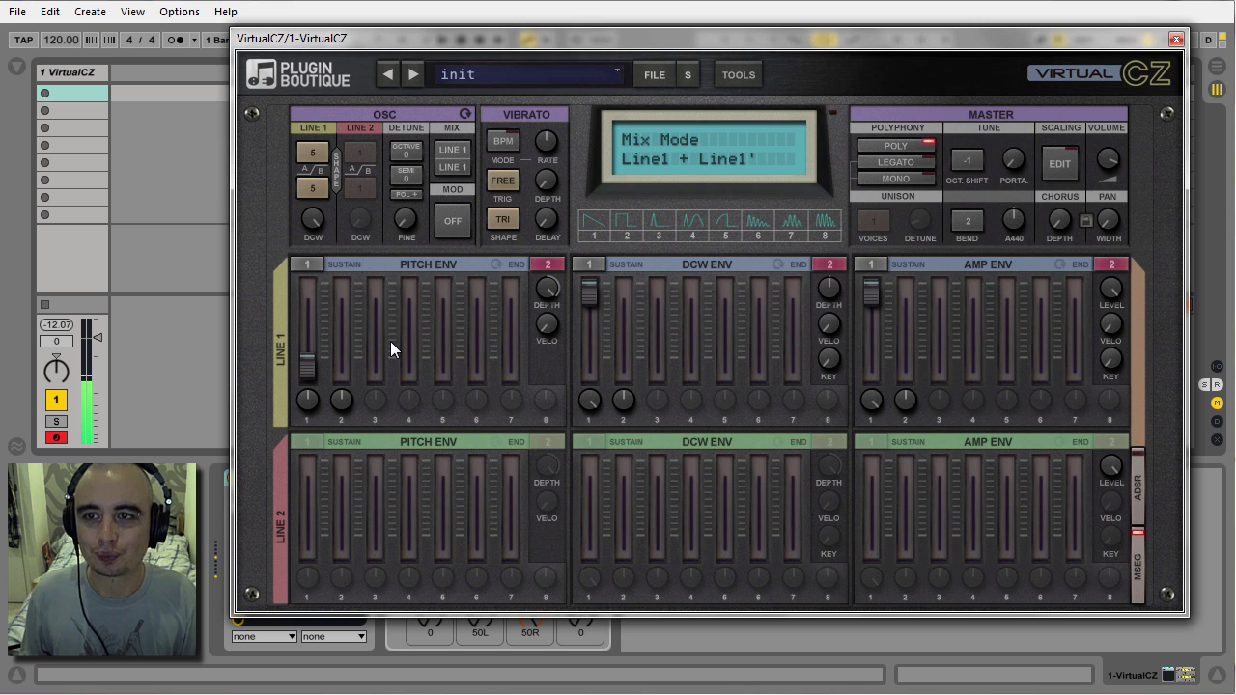
Compare the mix mode Line1 on its own with Line1 + Line1'
left_click(450, 154)
left_click(460, 189)
left_click(450, 159)
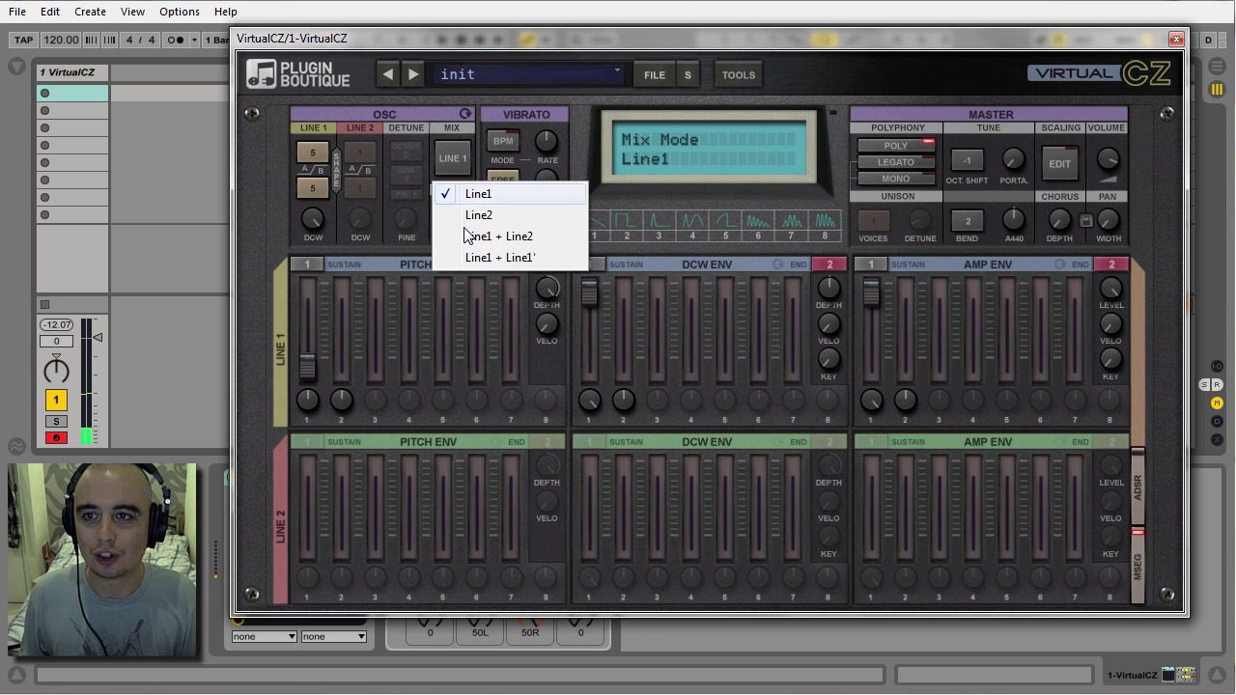
left_click(477, 250)
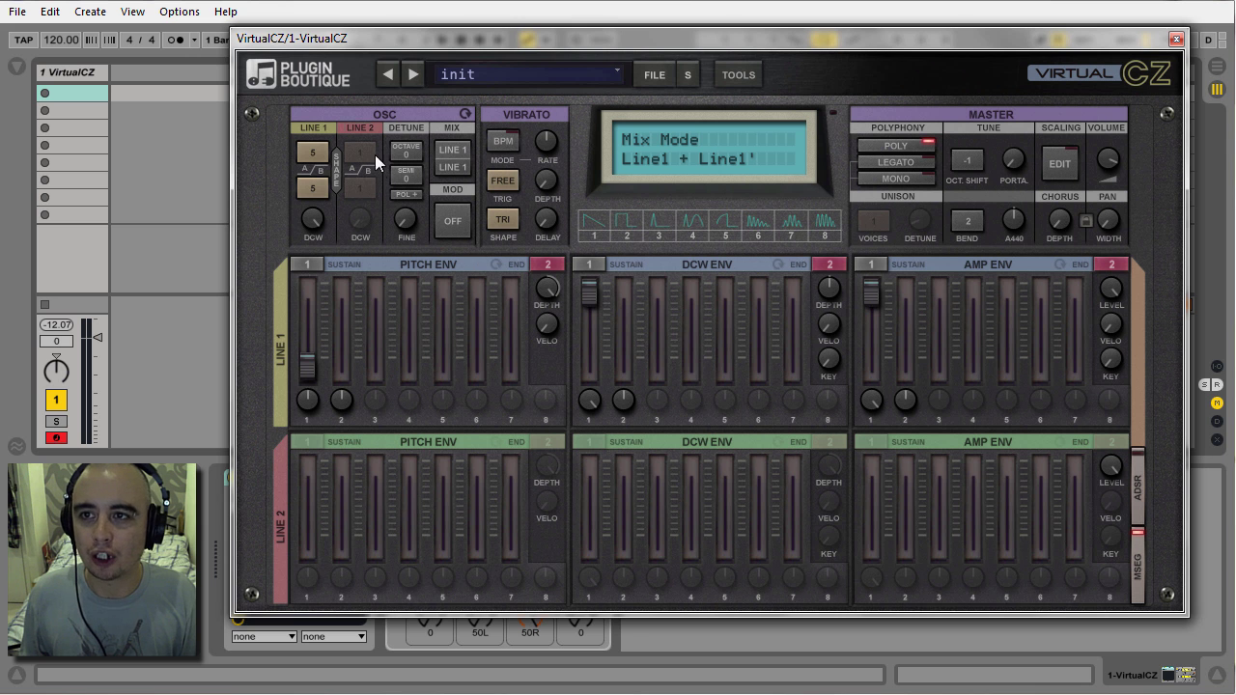
Switch the mix mode through Line2 and Line1 + Line2, finishing on Line1 + Line1'
left_click(461, 168)
left_click(475, 217)
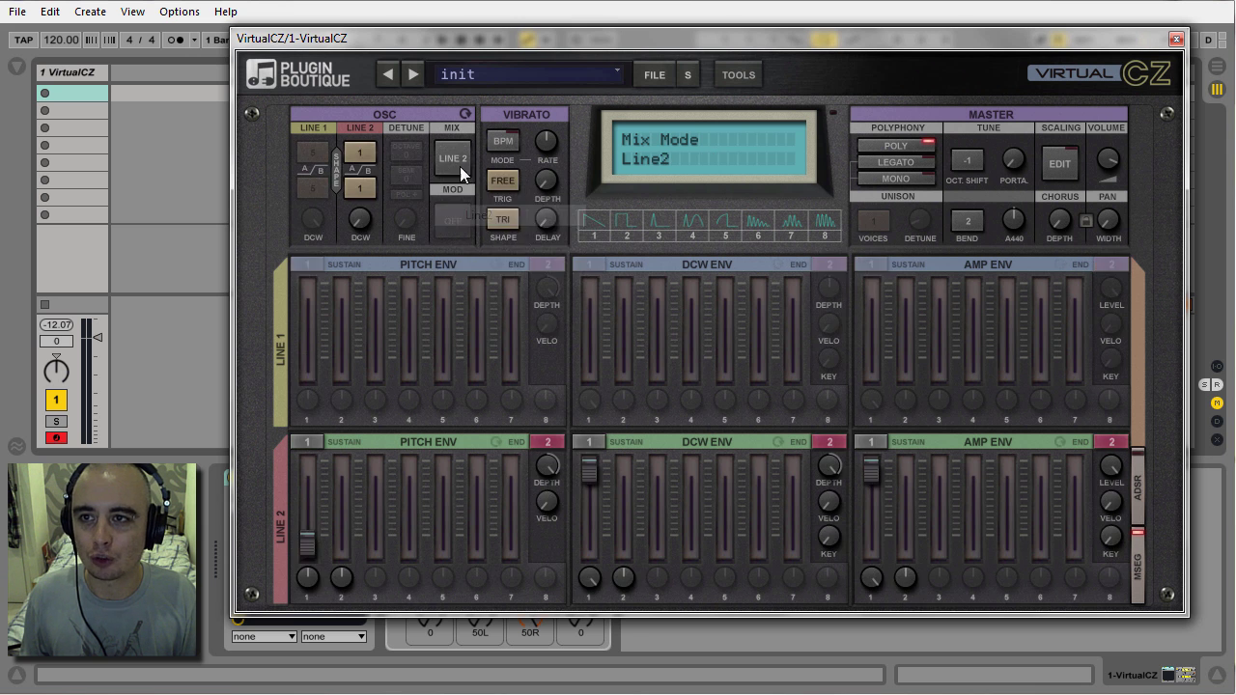
left_click(459, 165)
left_click(475, 241)
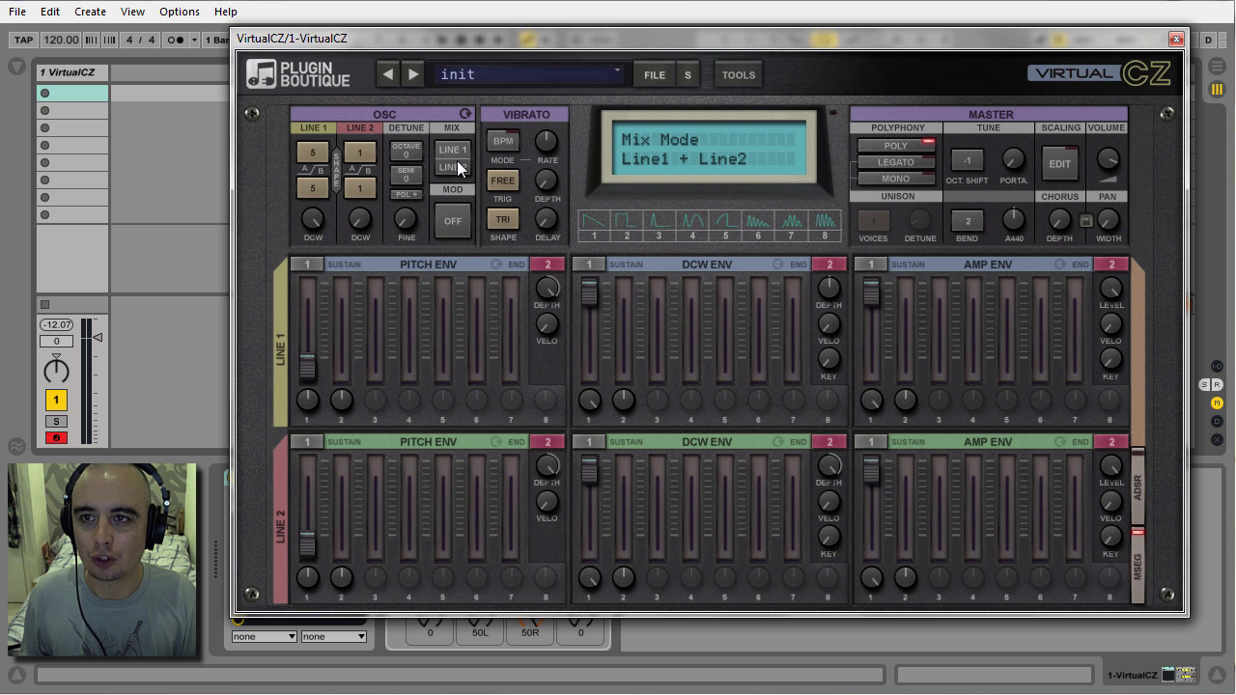
left_click(460, 168)
left_click(479, 253)
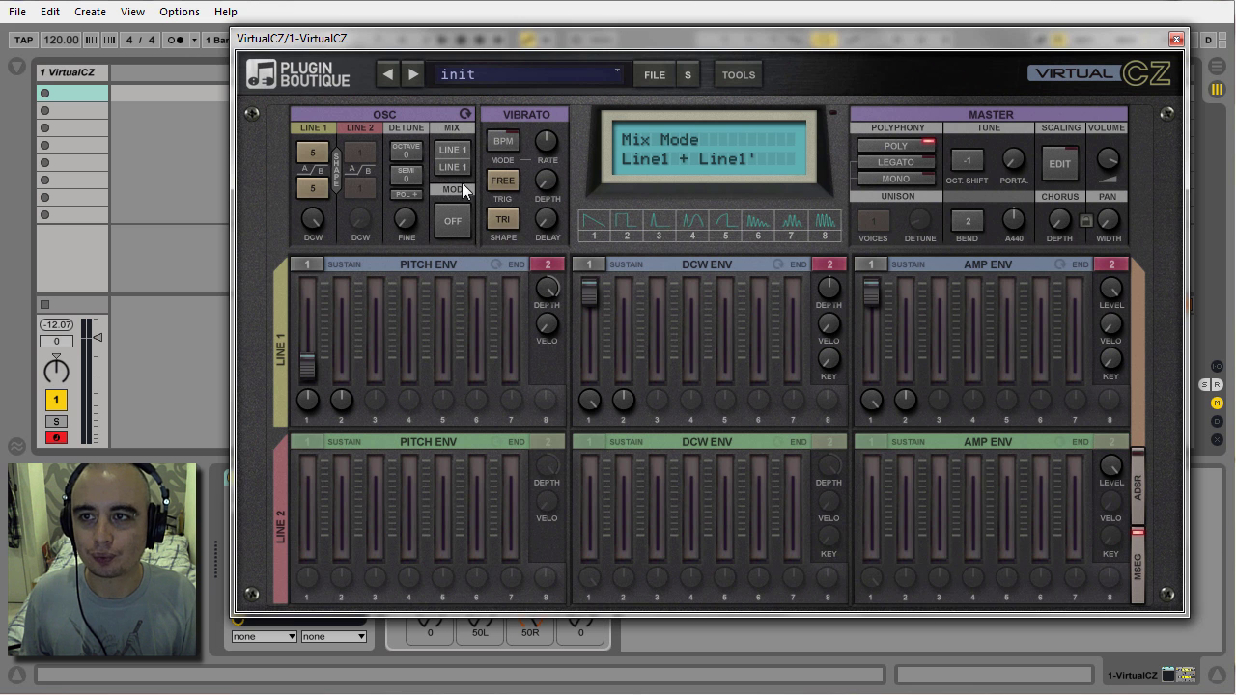
Set the oscillator detune to 1 octave with negative polarity
left_click(418, 155)
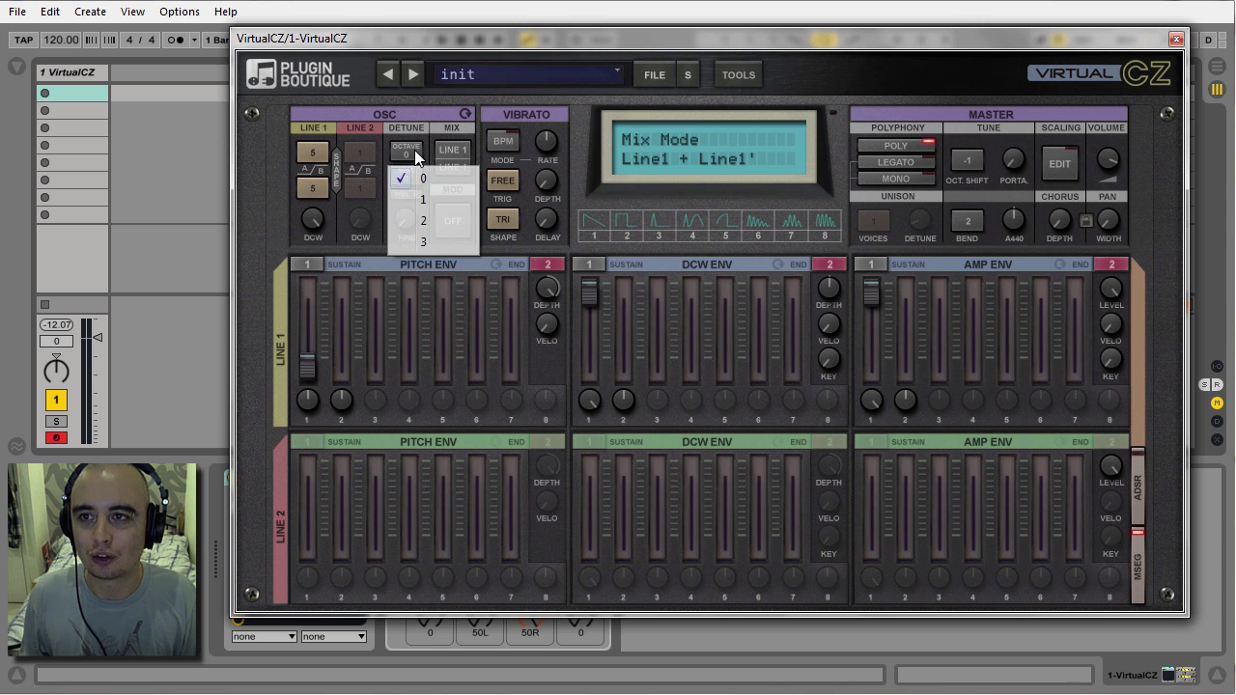
left_click(418, 199)
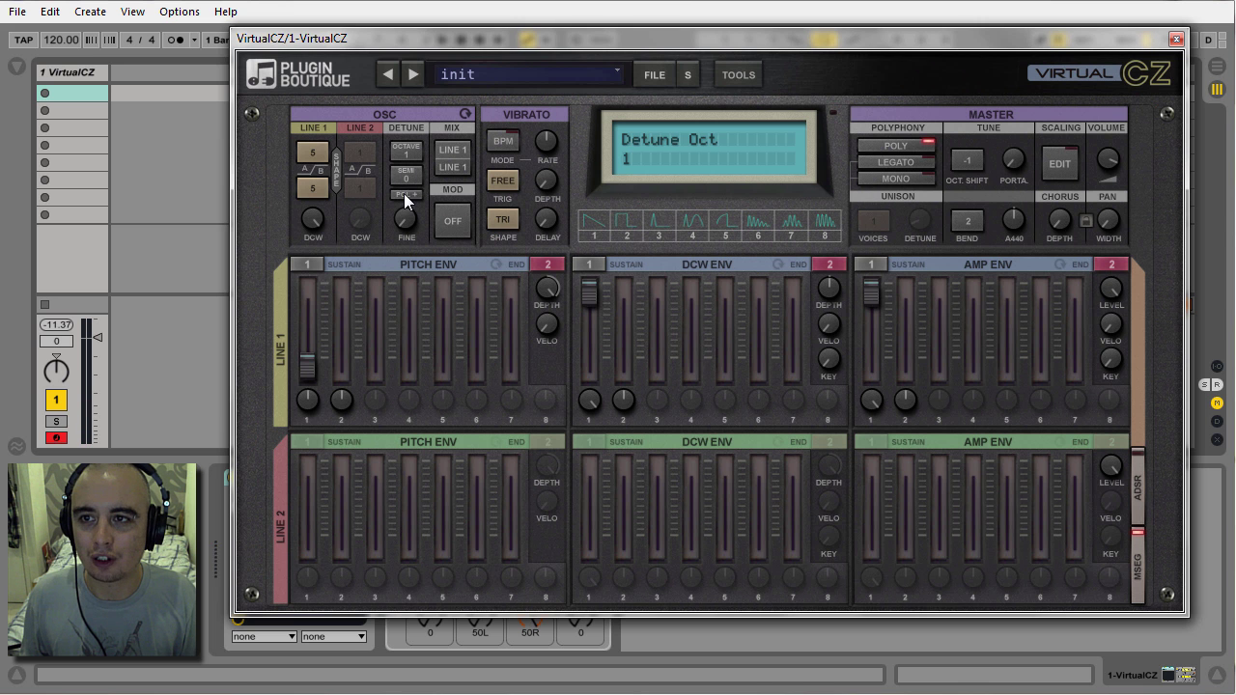
left_click(414, 194)
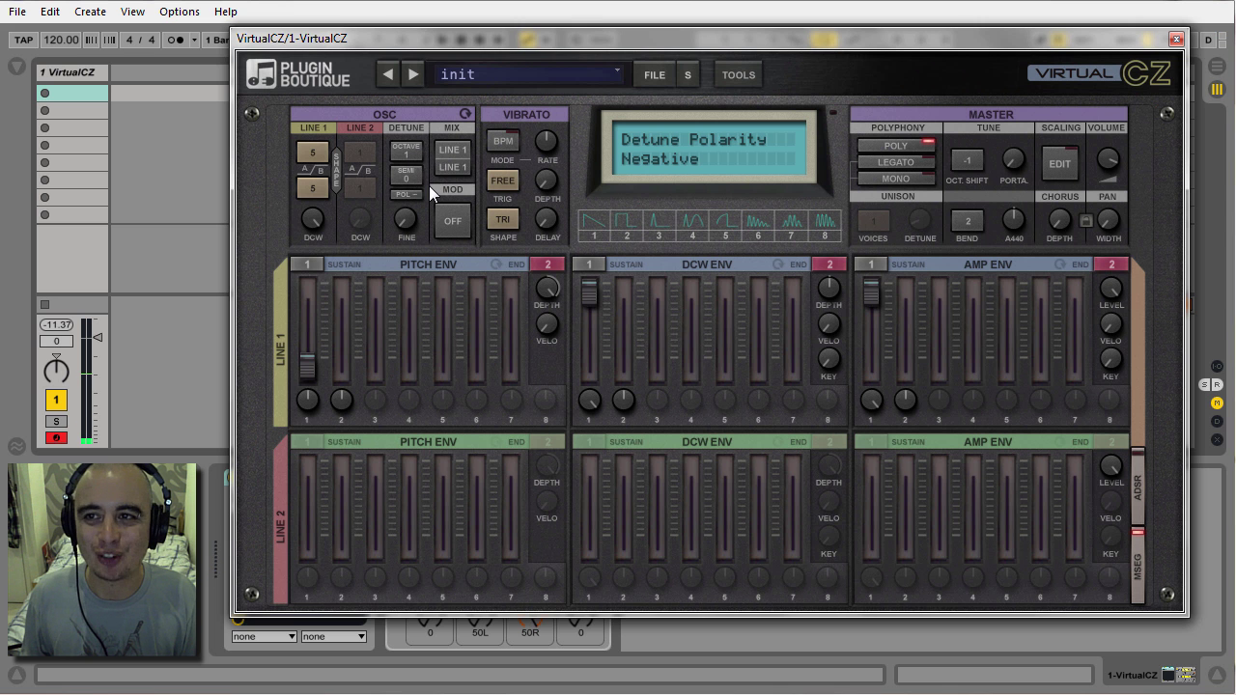
Set the oscillator detune to octave 0, 5 semitones, negative polarity and 0 cents fine
left_click(414, 154)
left_click(418, 175)
left_click(417, 180)
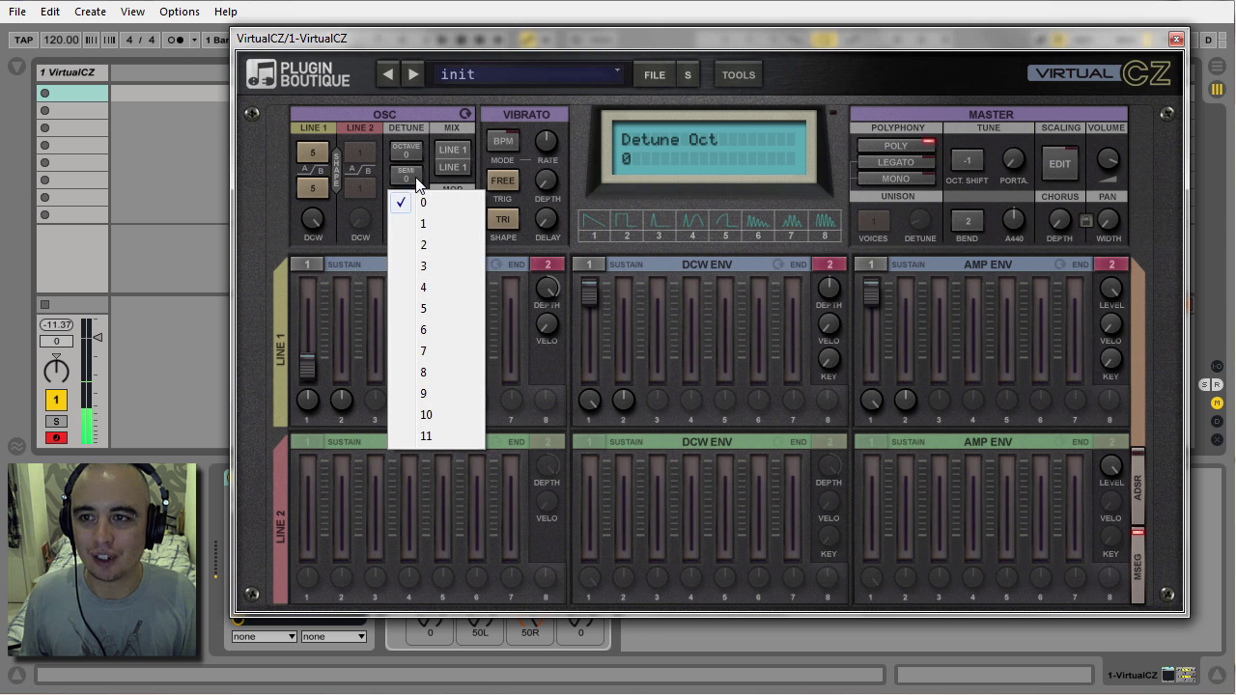
left_click(436, 310)
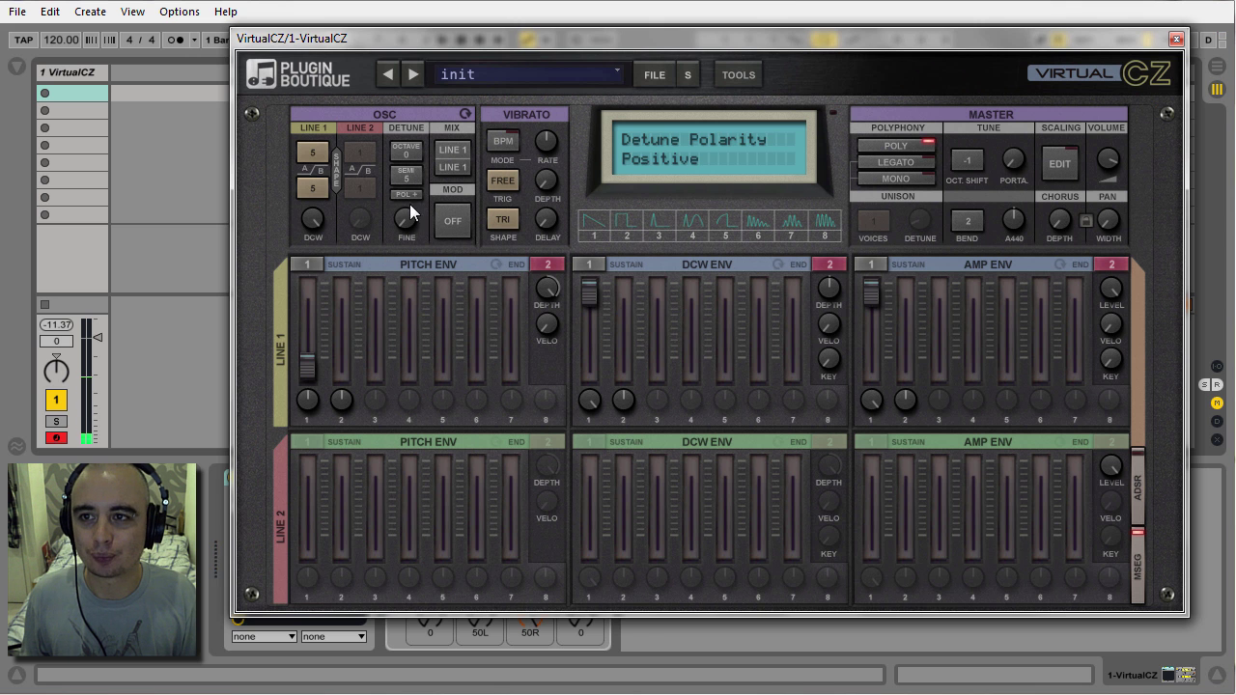
left_click(410, 195)
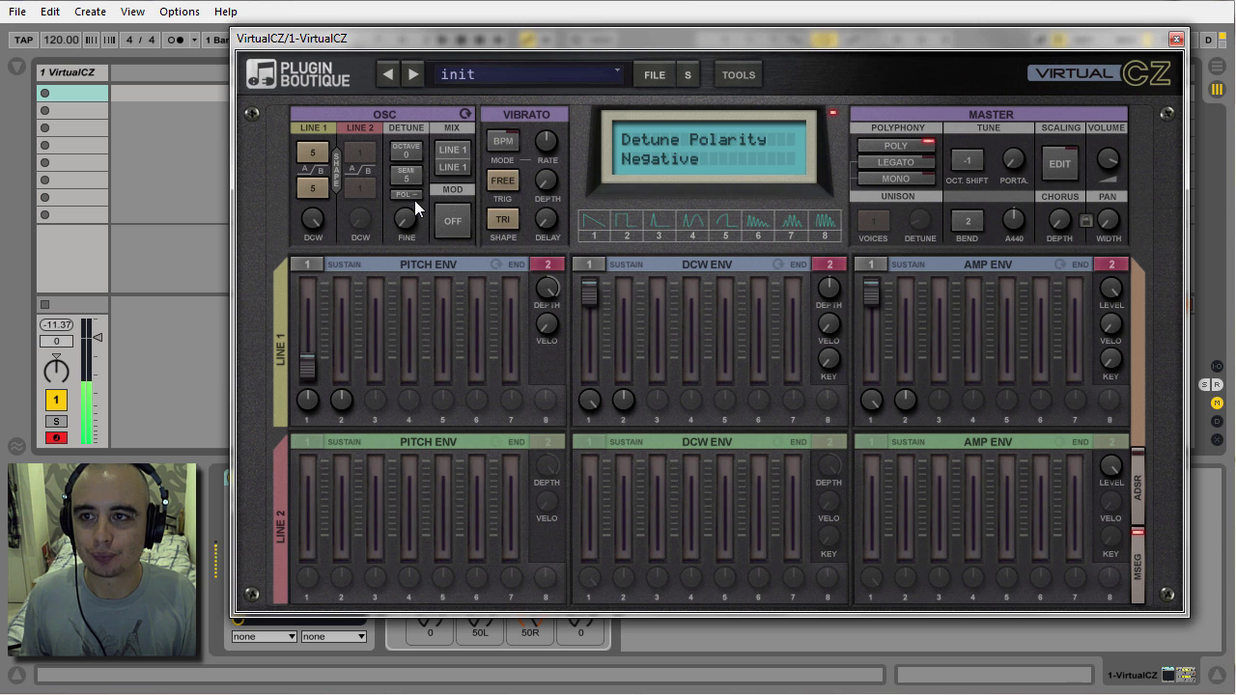
left_click_drag(415, 223, 414, 251)
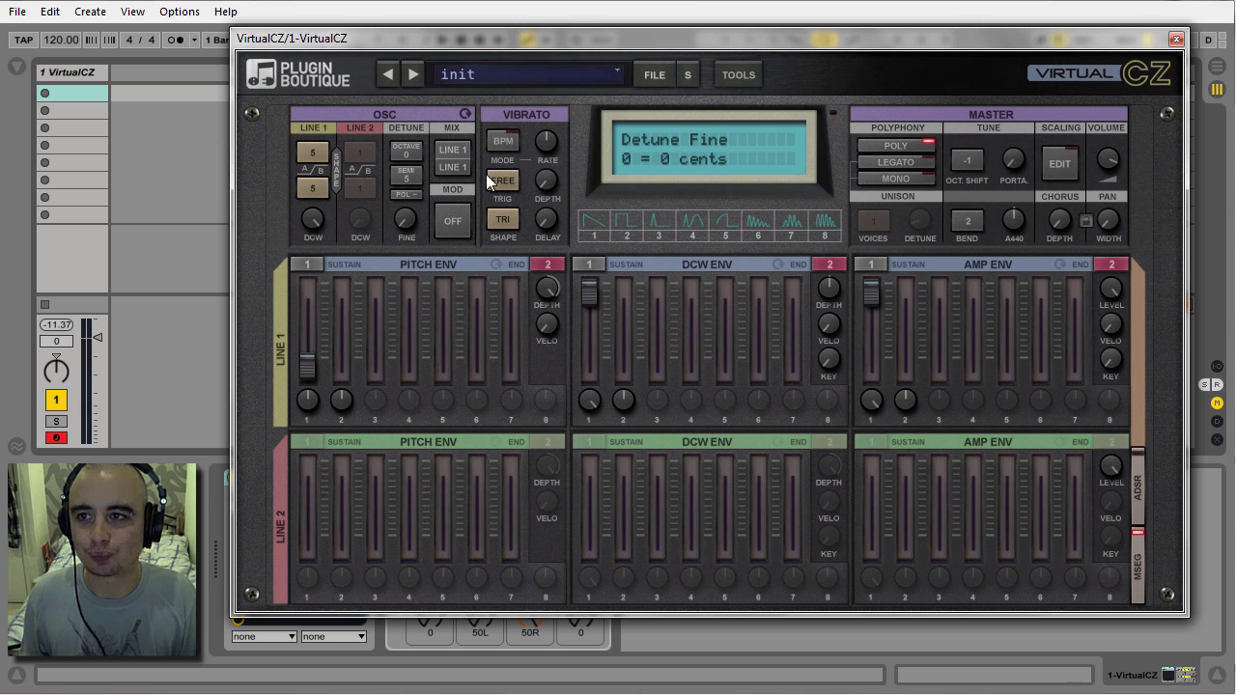
Cycle the oscillator mix mode through Line1 and Line2 to Line1 + Line2
left_click(452, 158)
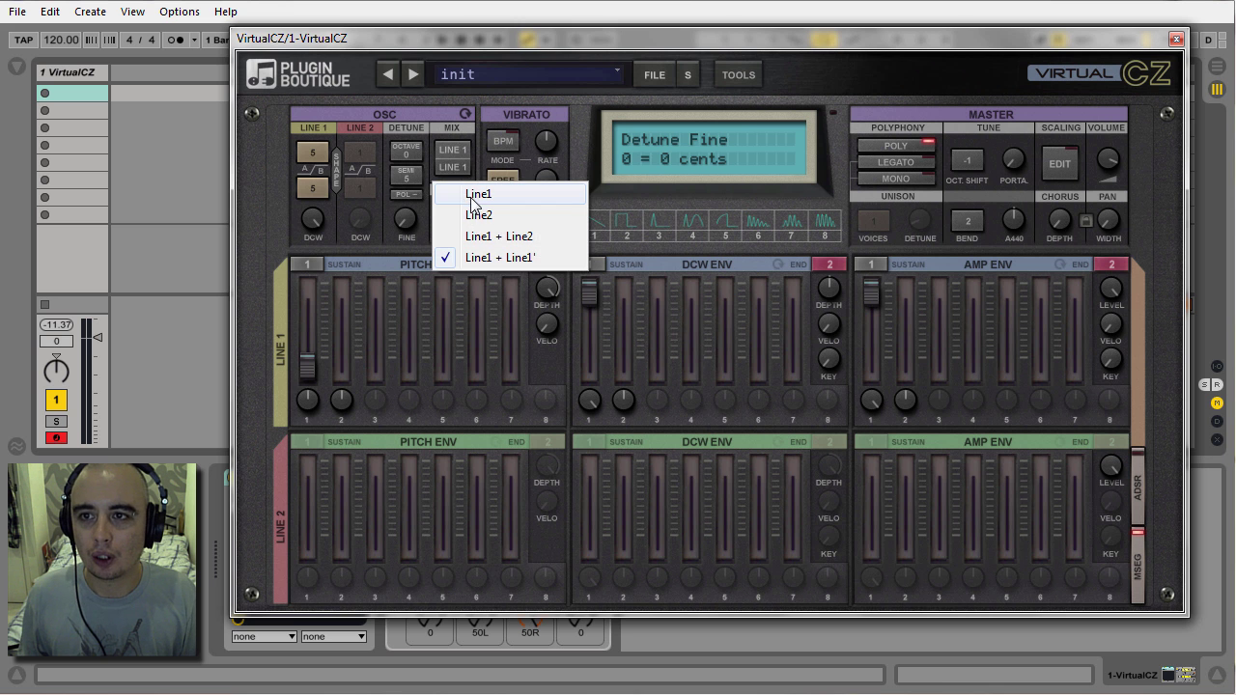
left_click(463, 192)
left_click(442, 180)
left_click(487, 212)
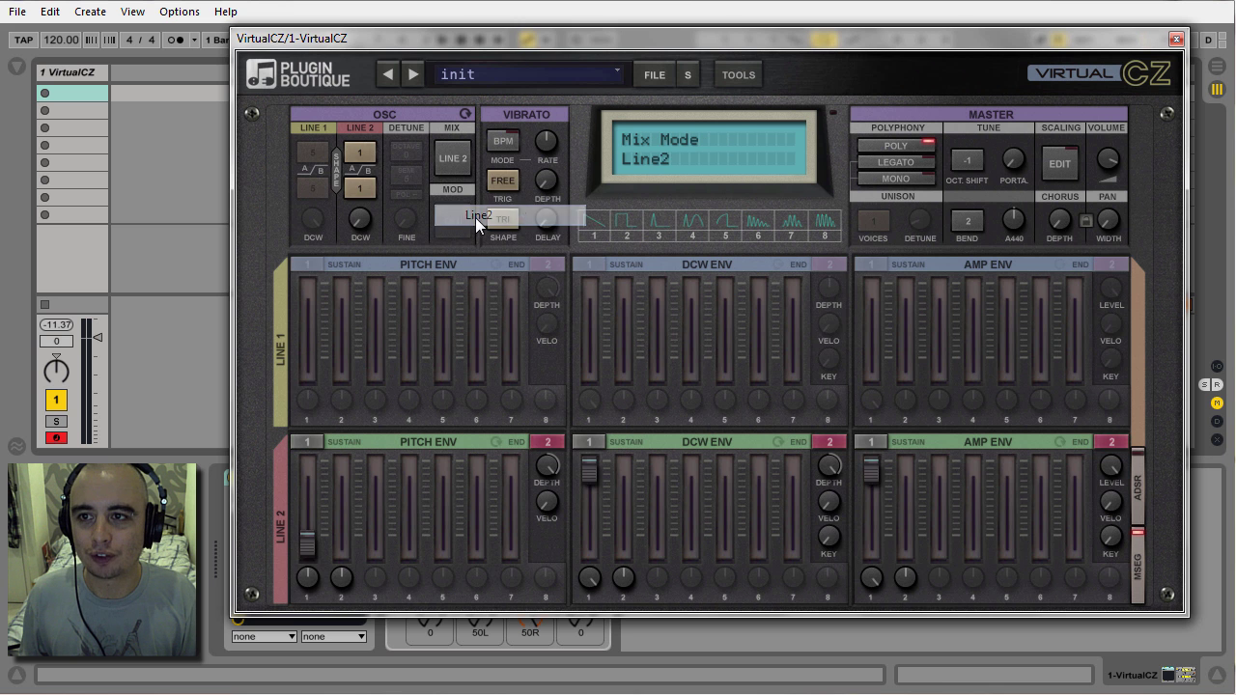
left_click(461, 162)
left_click(479, 237)
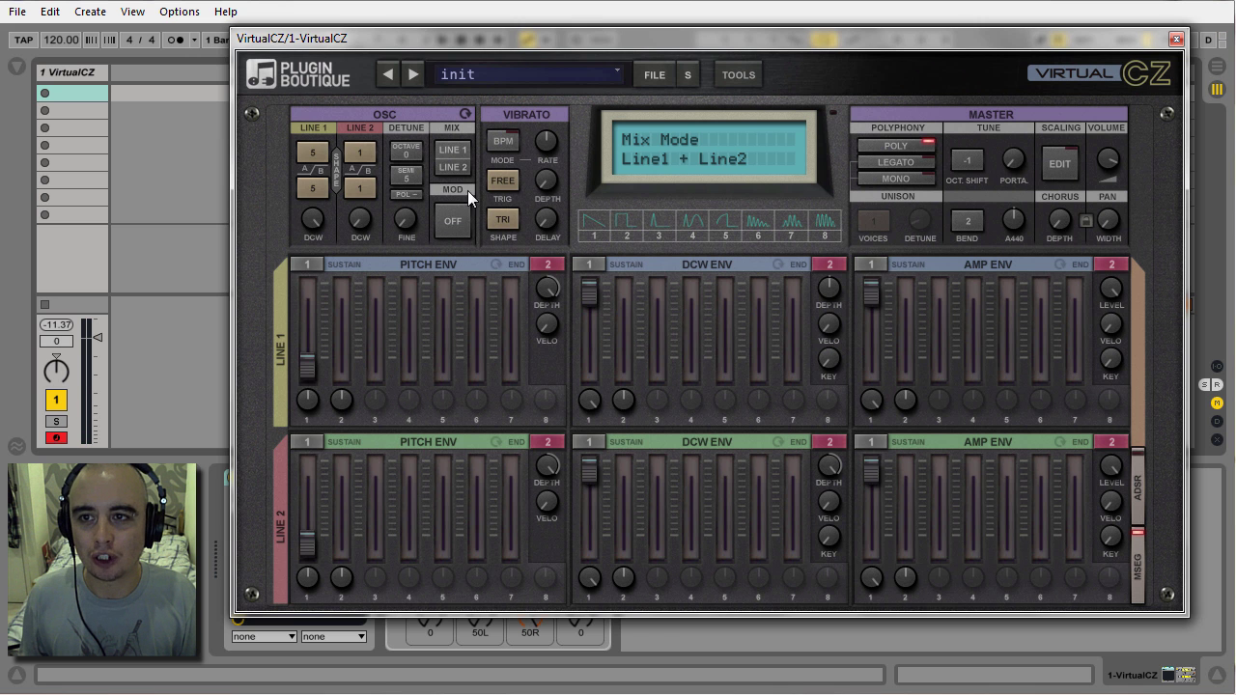
Try the Ring and Noise modulation modes, turn modulation Off and return the mix mode to Line1 + Line1'
left_click(464, 213)
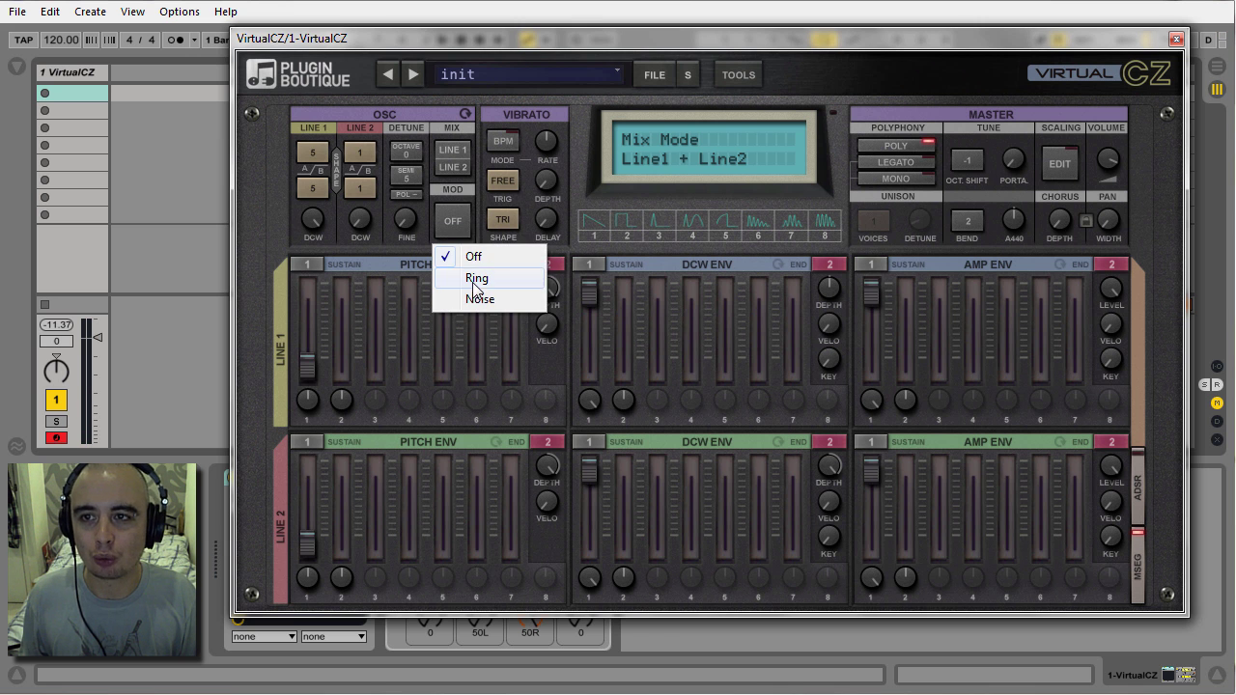
left_click(473, 280)
left_click(452, 221)
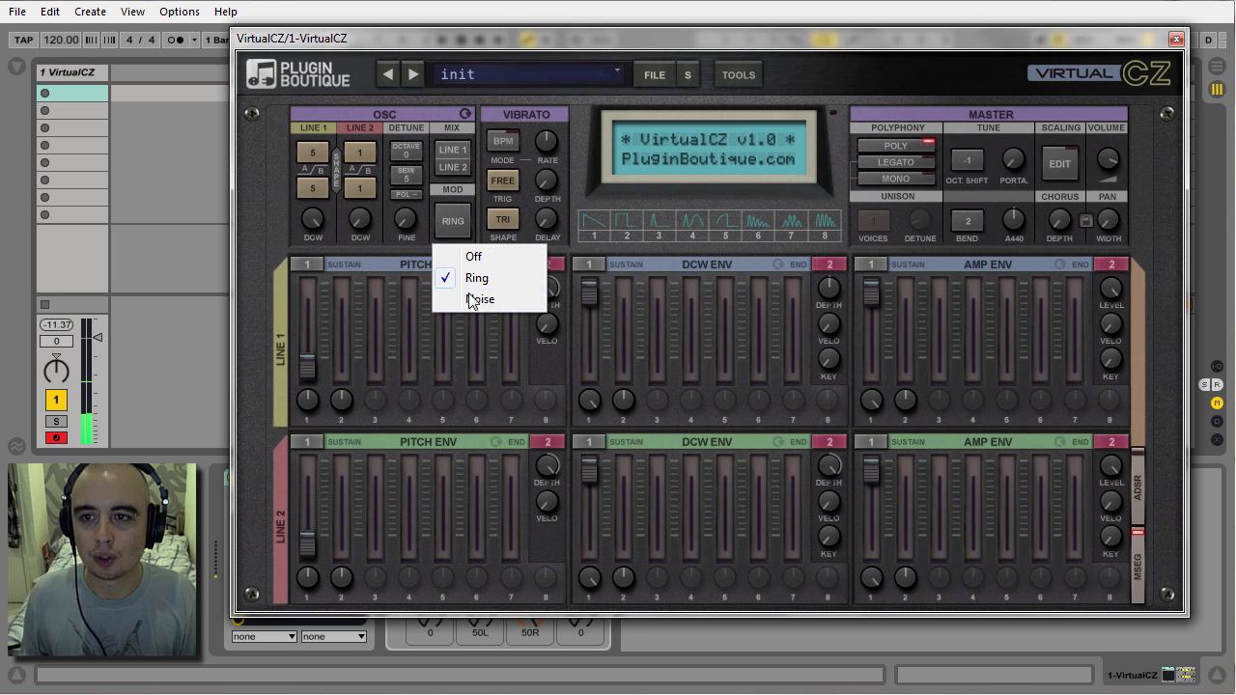
left_click(475, 300)
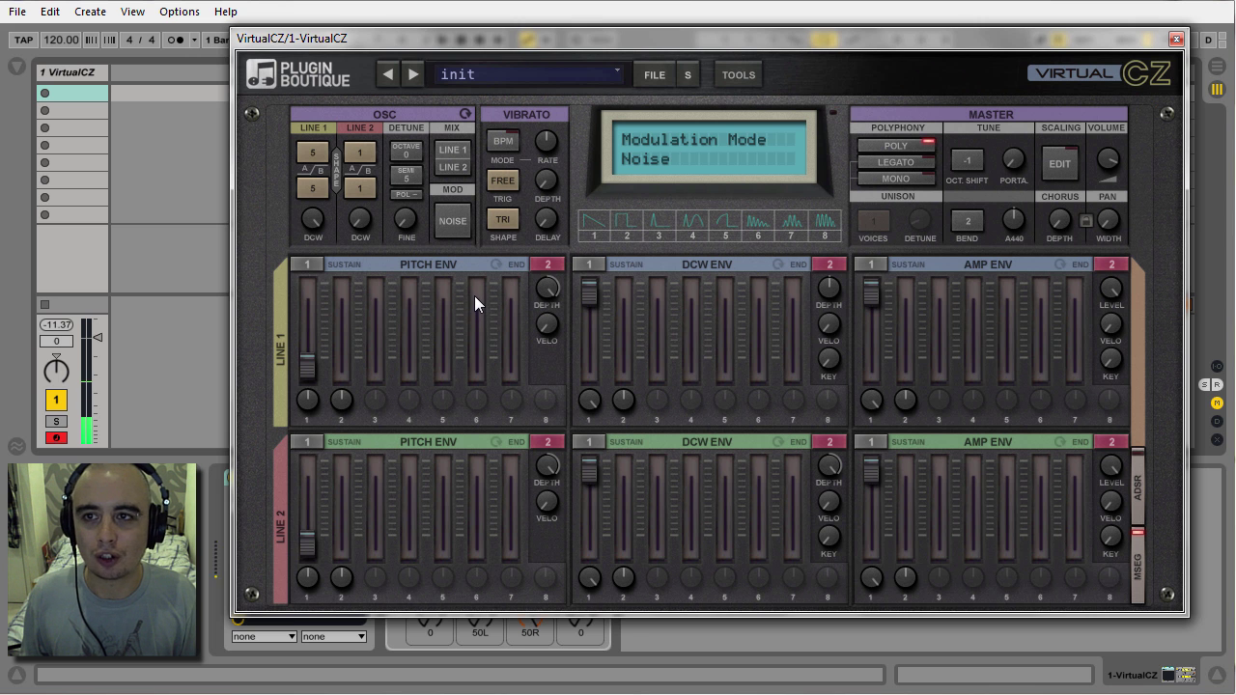
left_click(453, 218)
left_click(473, 259)
left_click(453, 157)
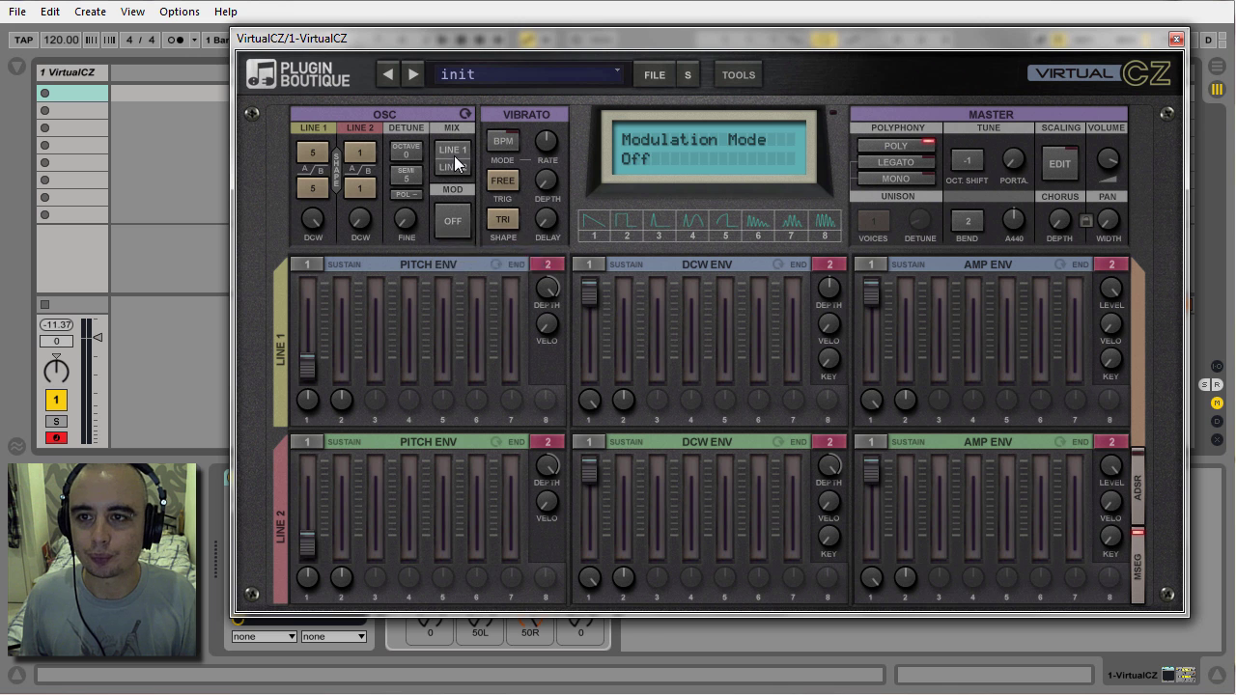
left_click(477, 257)
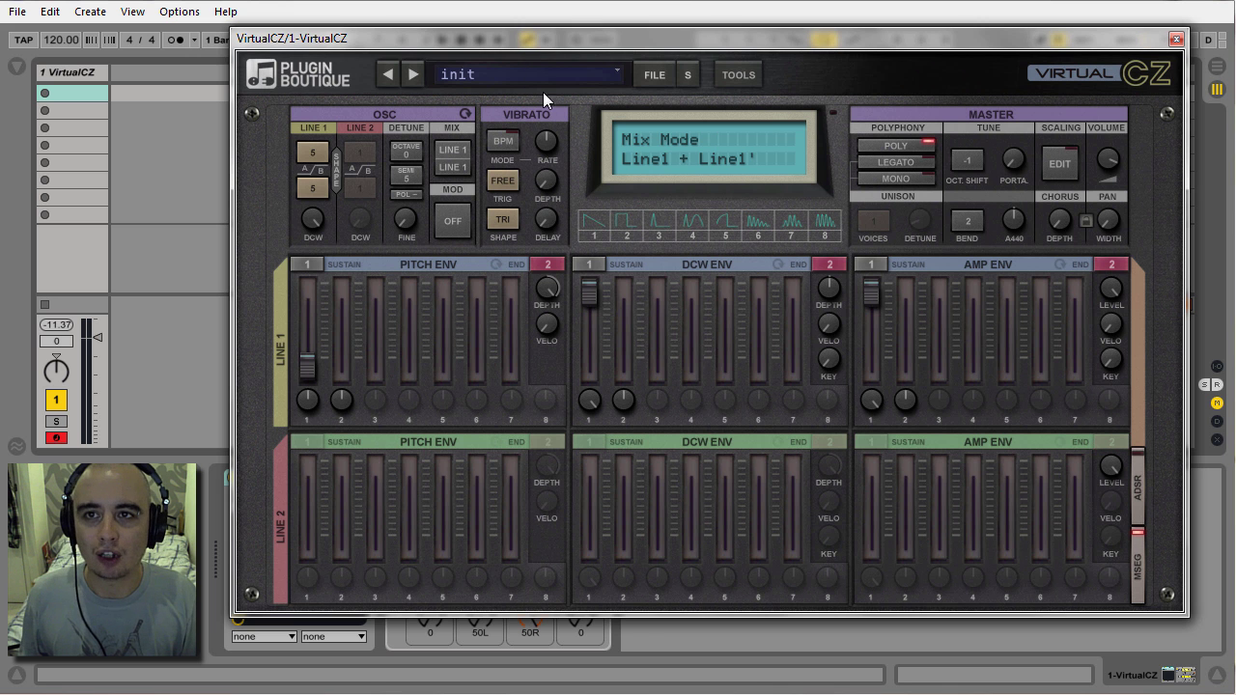
Toggle the vibrato rate mode, leaving it on BPM, and try raising the vibrato depth
left_click(506, 143)
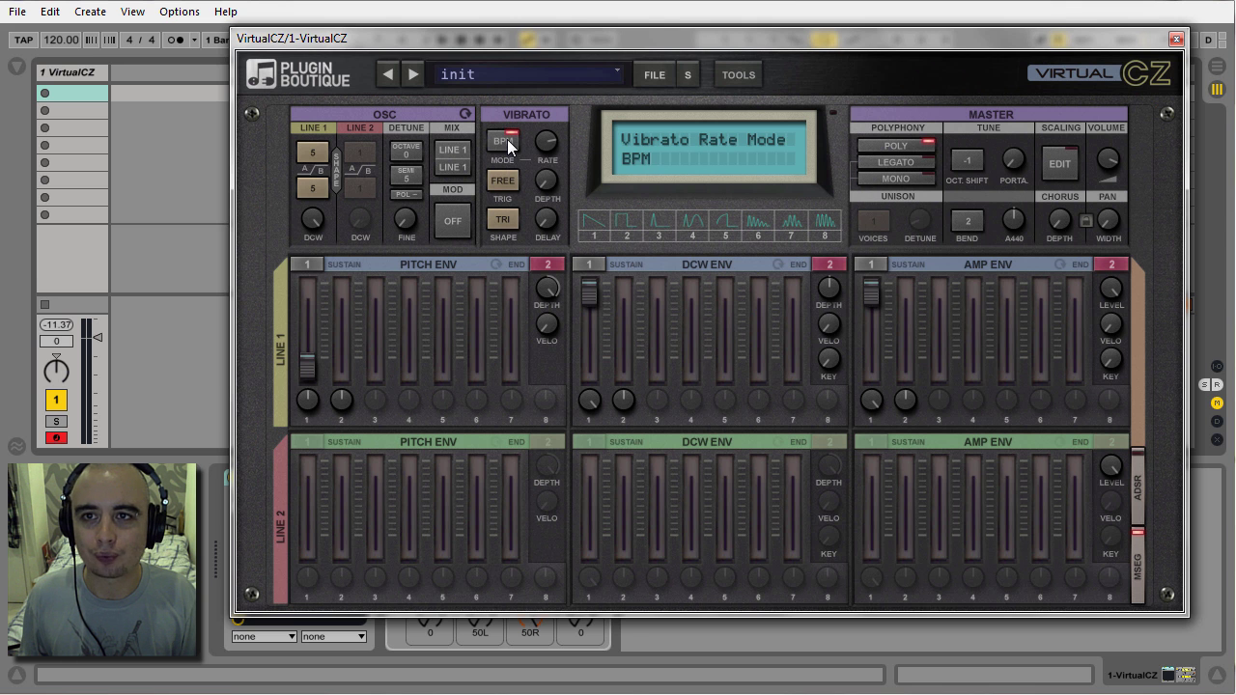
left_click(507, 139)
left_click(511, 140)
left_click(544, 182)
left_click_drag(545, 181, 545, 137)
Toggle through the vibrato trigger modes, finishing on Free
left_click(503, 181)
left_click(504, 182)
left_click(504, 184)
left_click(513, 184)
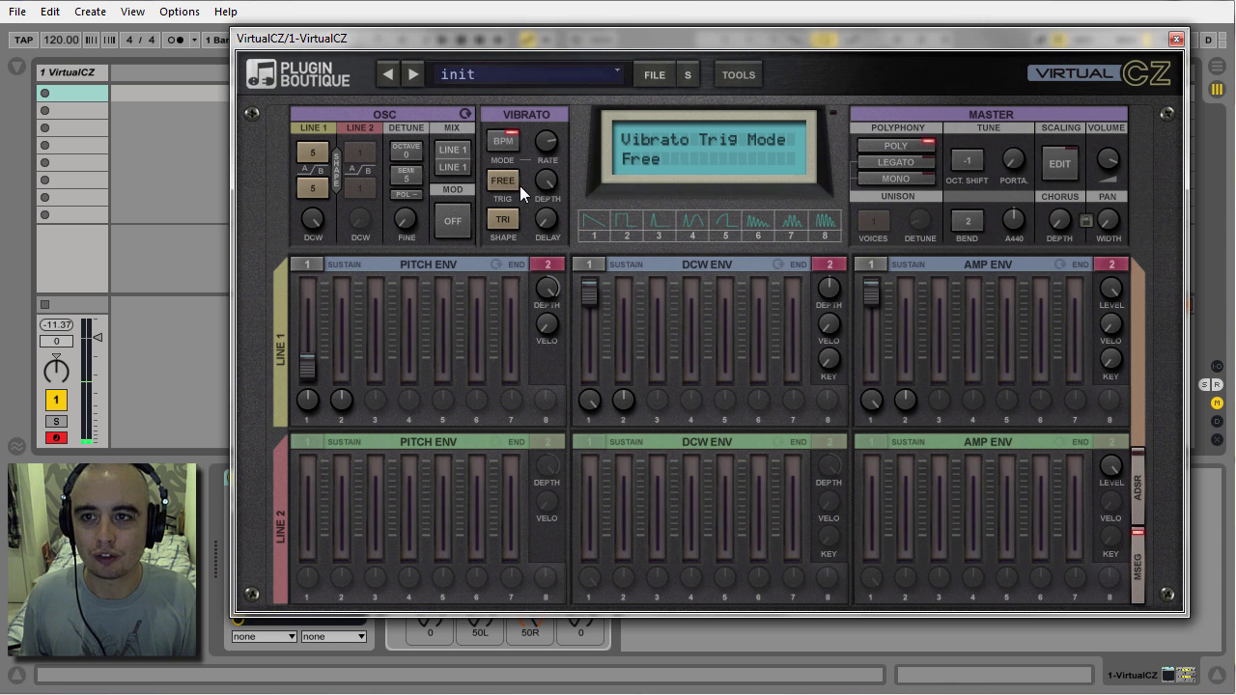
Try the Sine and Ramp Down vibrato shapes, finishing on Ramp Up
left_click(519, 222)
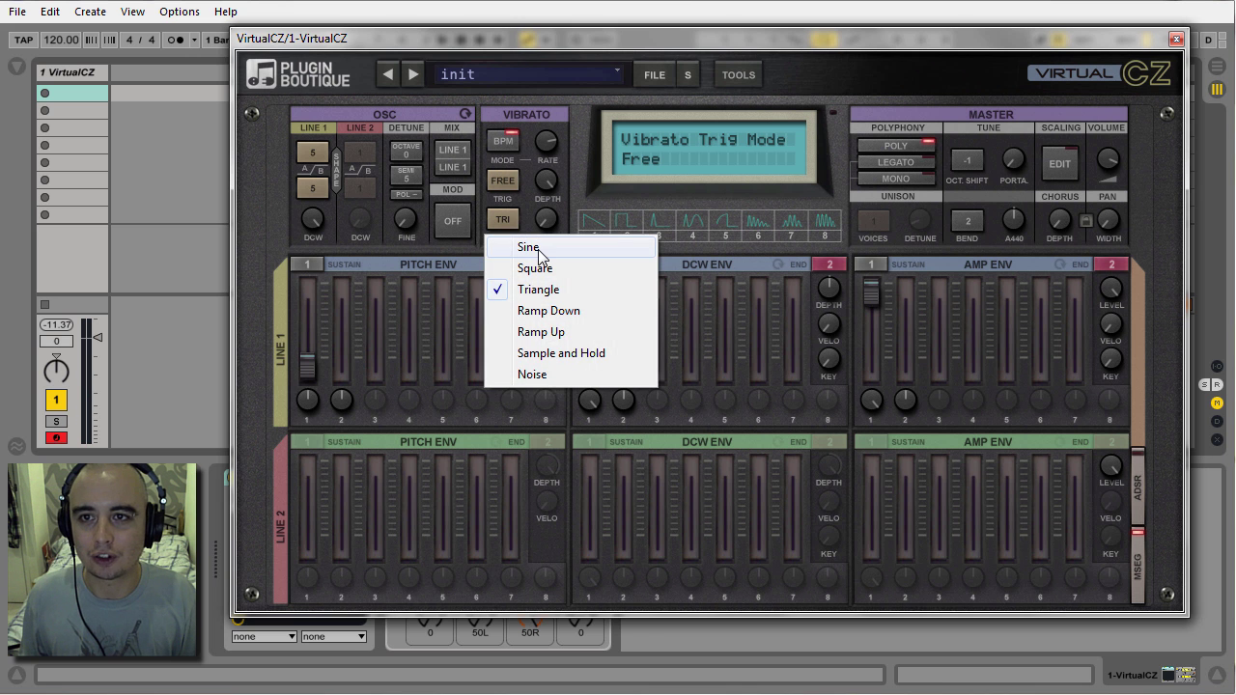
left_click(537, 248)
left_click(505, 222)
left_click(521, 310)
left_click(505, 222)
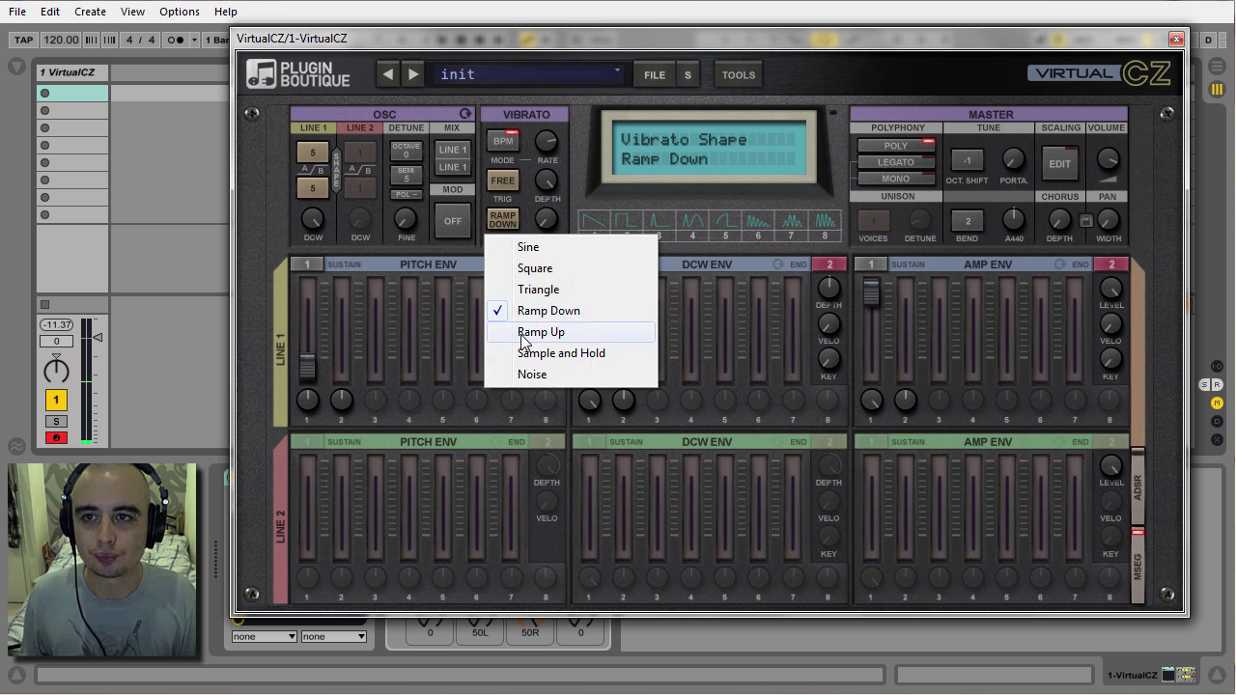
left_click(525, 336)
Set the vibrato rate mode to Free and the vibrato depth to 0.00 st
left_click(502, 143)
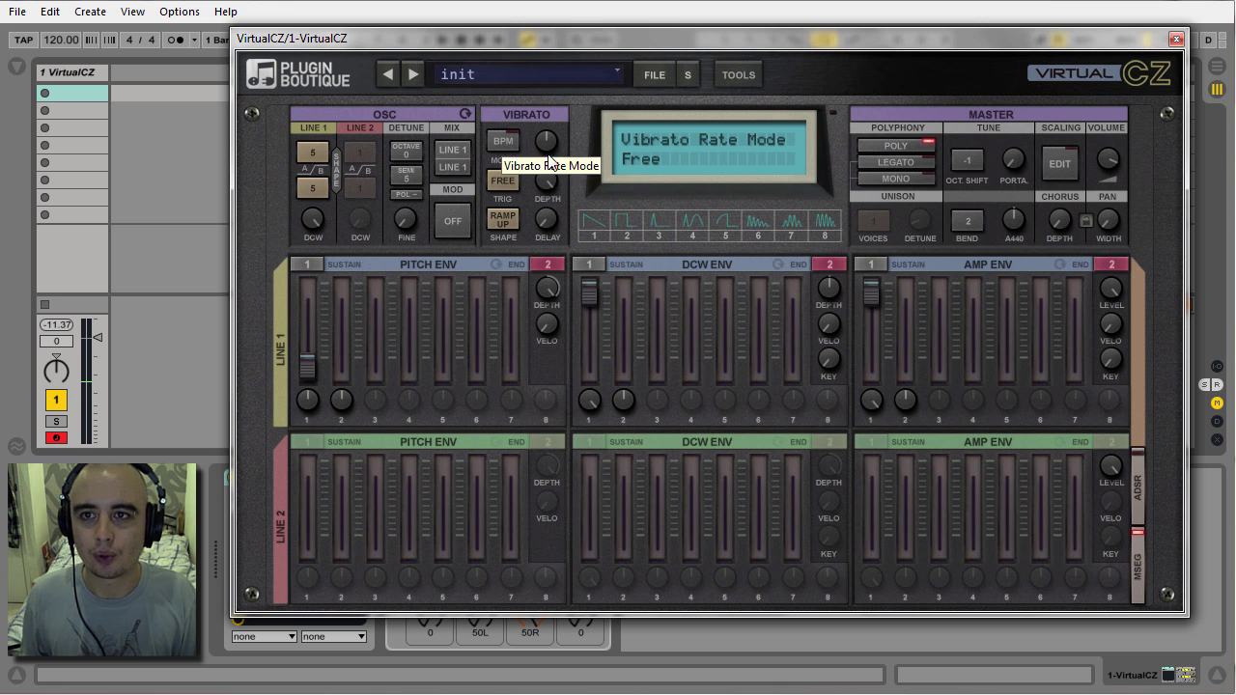
left_click(547, 181)
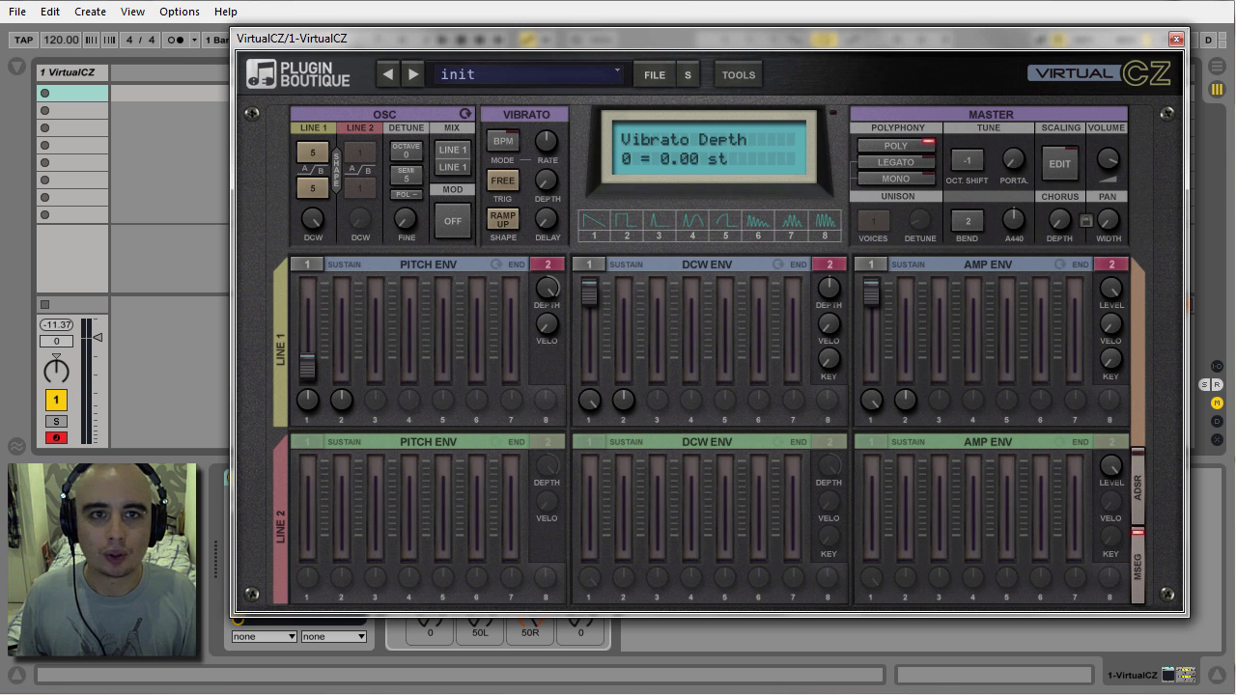
Switch the polyphony through Legato, Mono and Poly, finishing on Legato
left_click(904, 161)
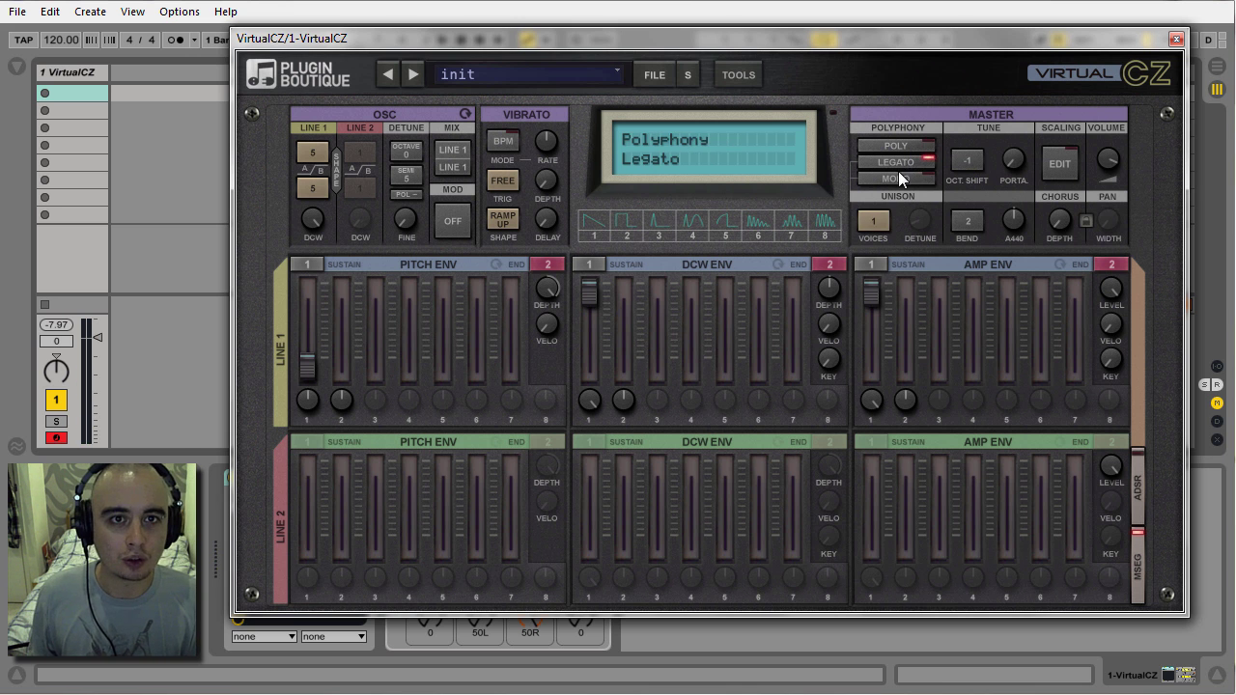
left_click(896, 178)
left_click(905, 148)
left_click(914, 162)
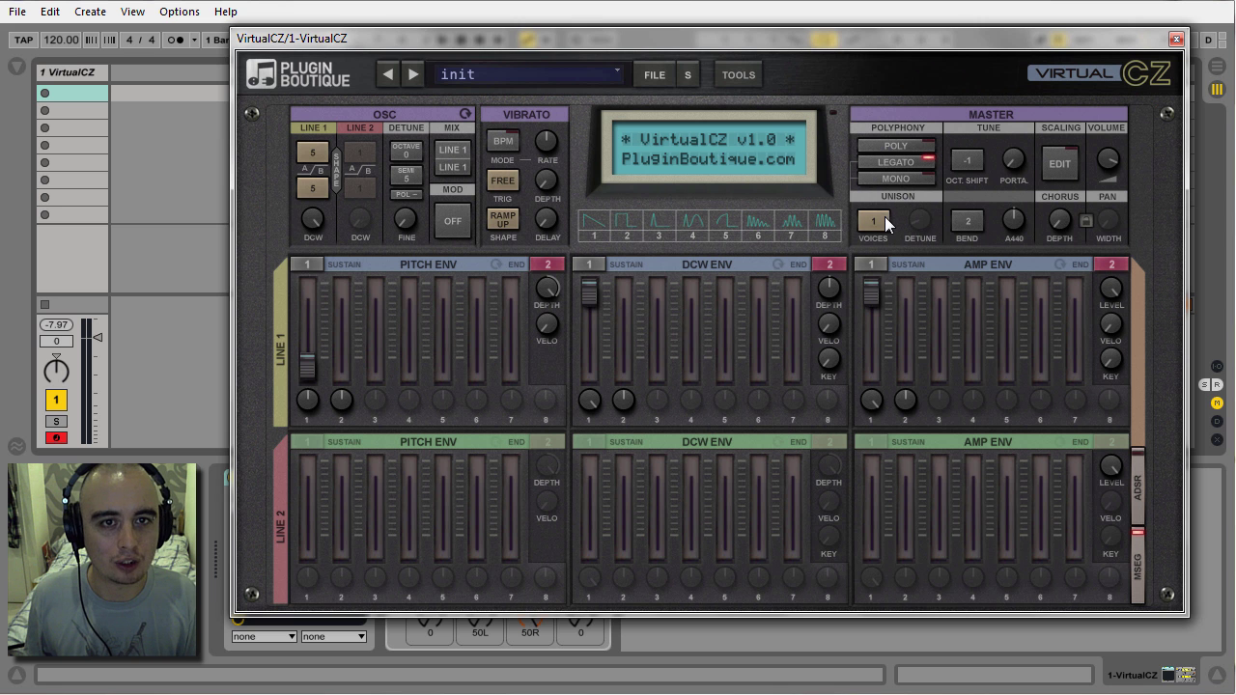
Step the unison voices through 2 and 3 up to 4 and set the unison detune to 27.0 %
left_click(884, 216)
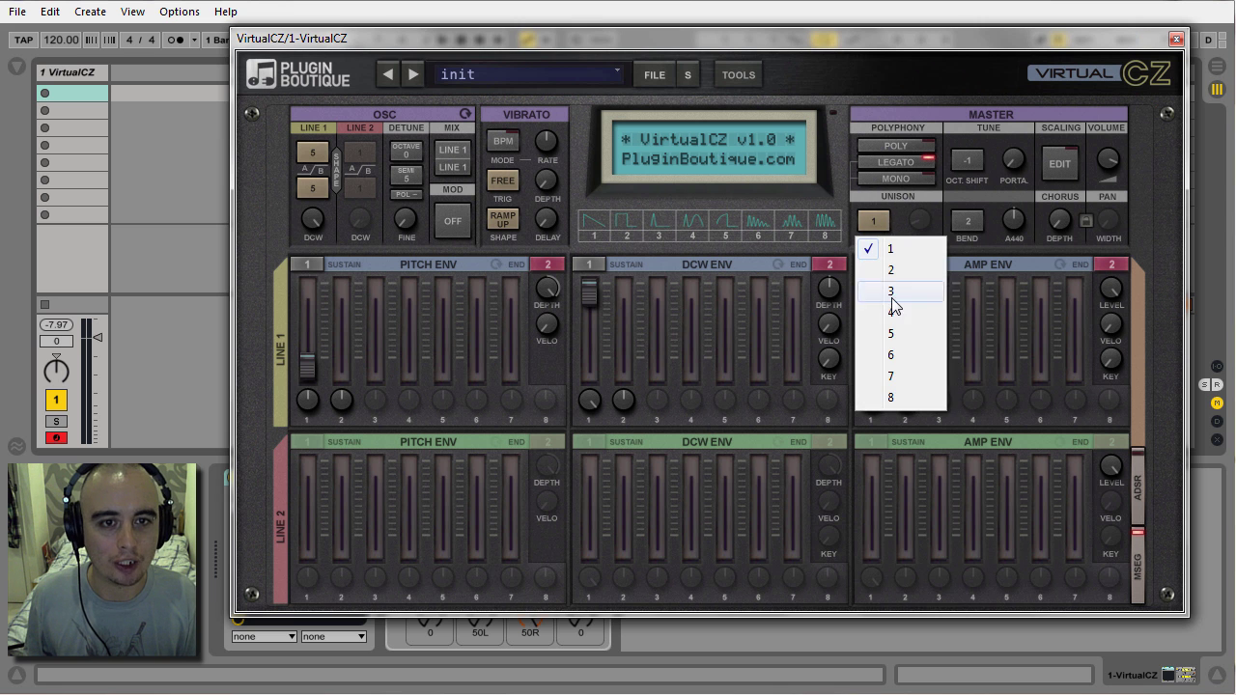
left_click(892, 271)
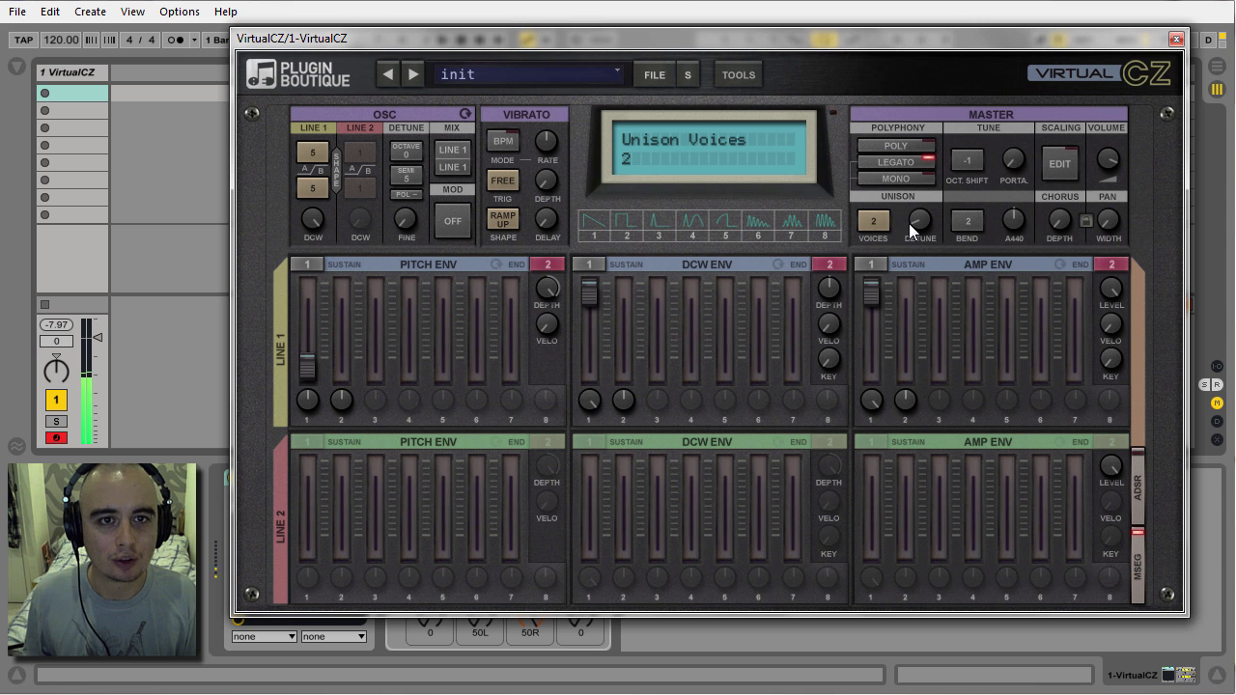
left_click(875, 220)
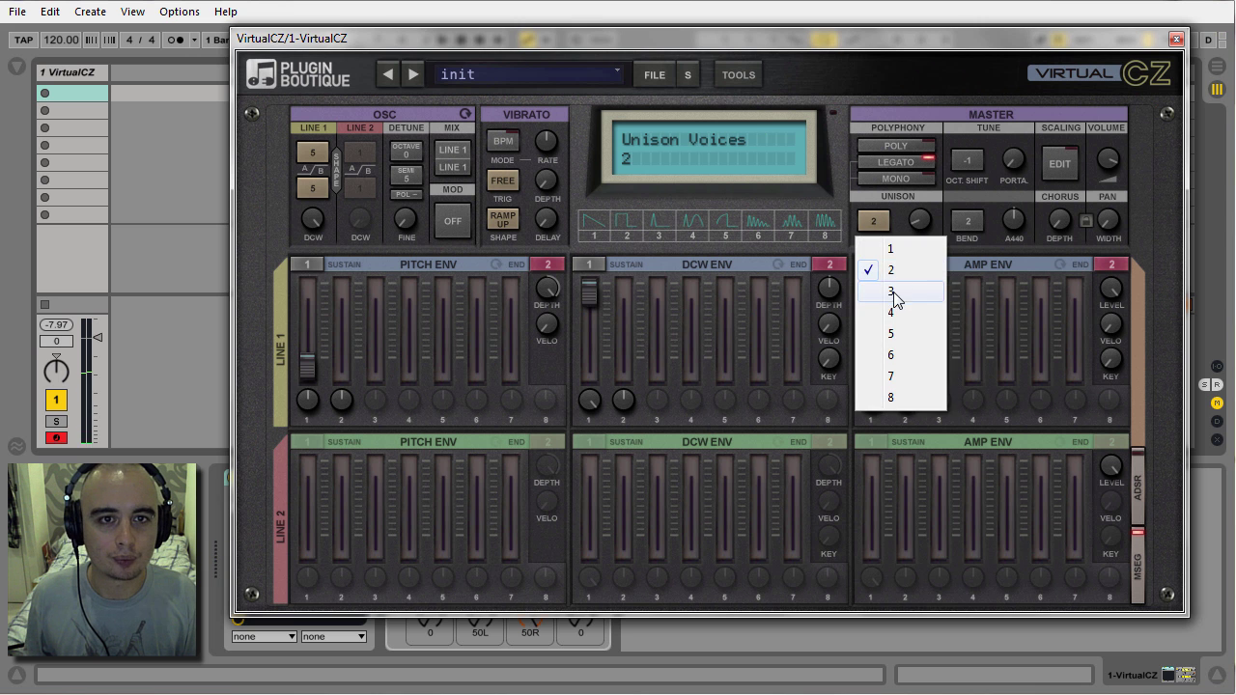
left_click(895, 292)
left_click(872, 220)
left_click(889, 319)
left_click_drag(920, 220, 887, 230)
Set the unison voices to 8 and lower the unison detune to 7.3 %
left_click(878, 230)
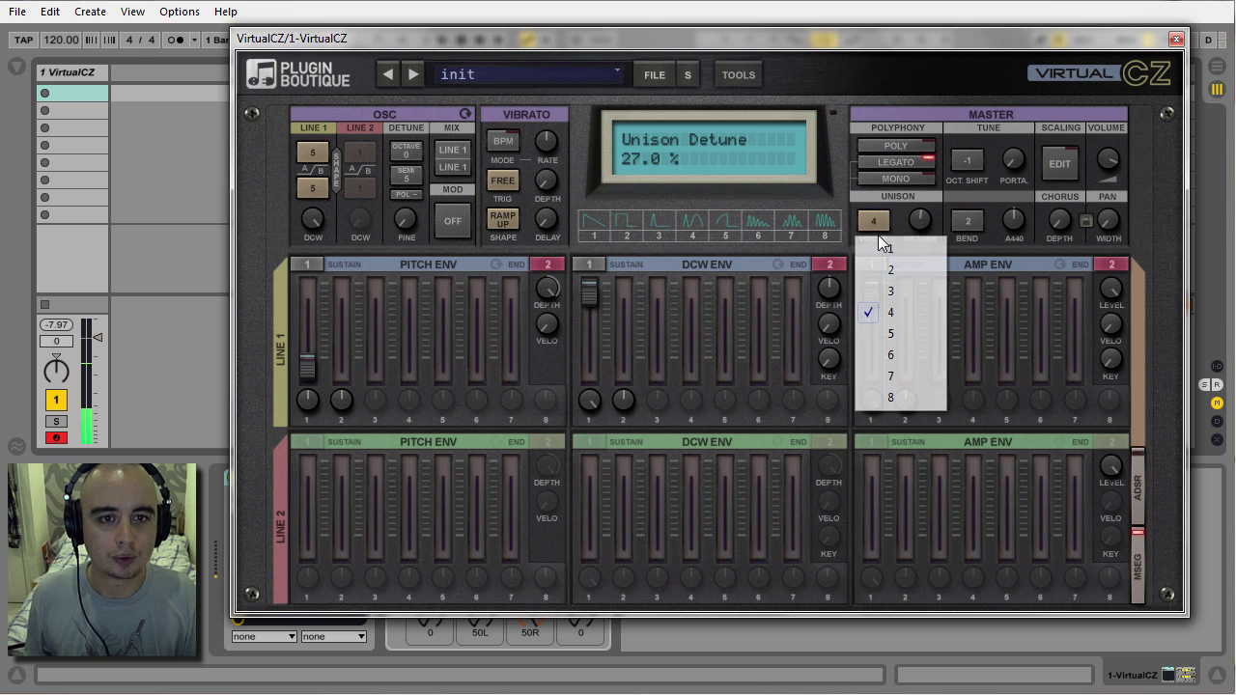
left_click(893, 398)
left_click_drag(919, 220, 920, 249)
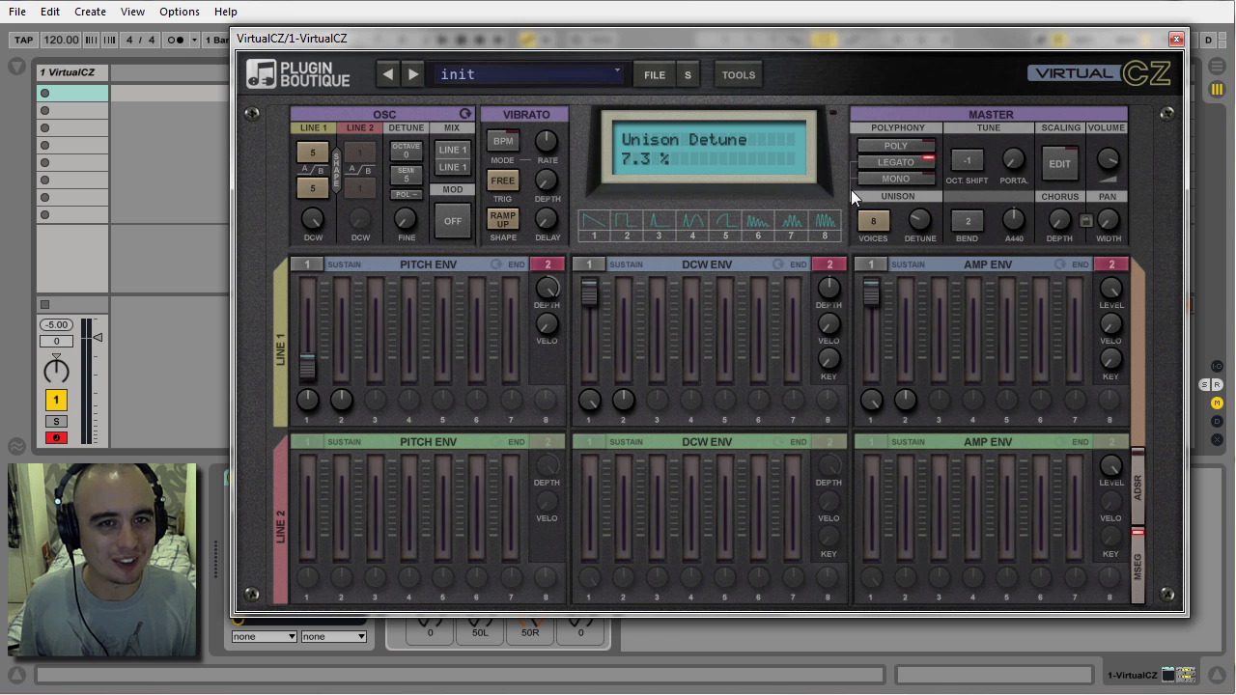
Compare 1 unison voice with 2, keeping 2, and try the portamento time control, ending at 0 ms
left_click(885, 224)
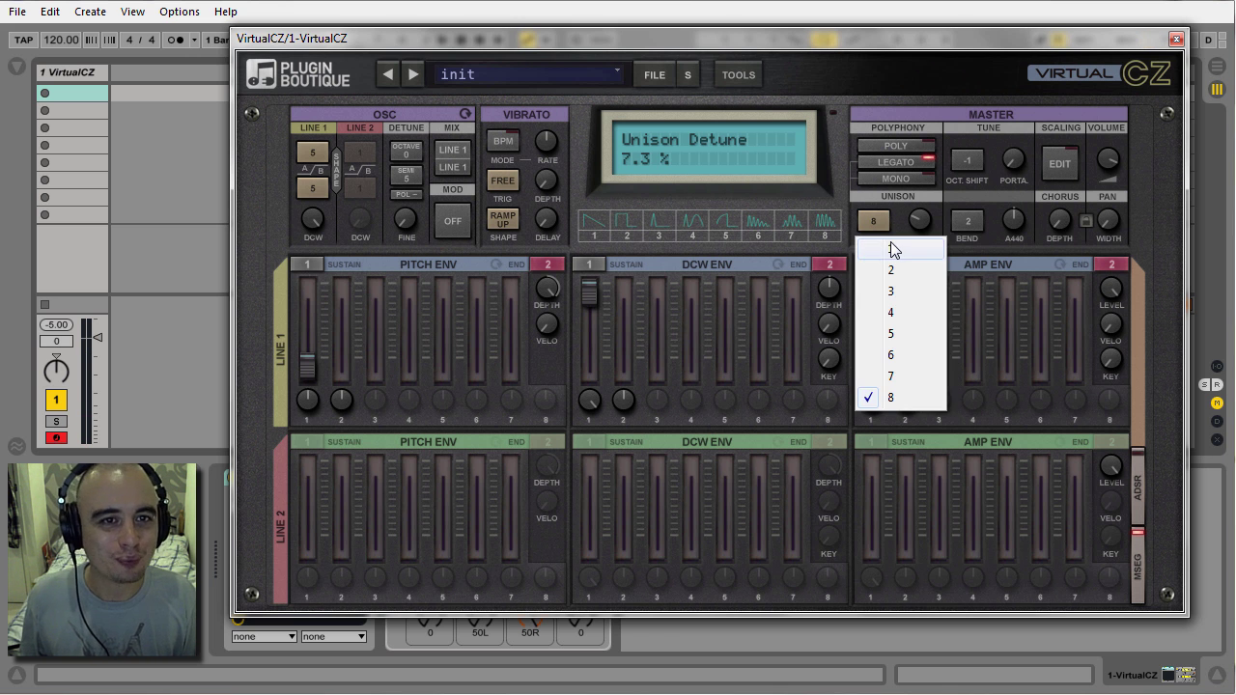
left_click(891, 249)
left_click(875, 222)
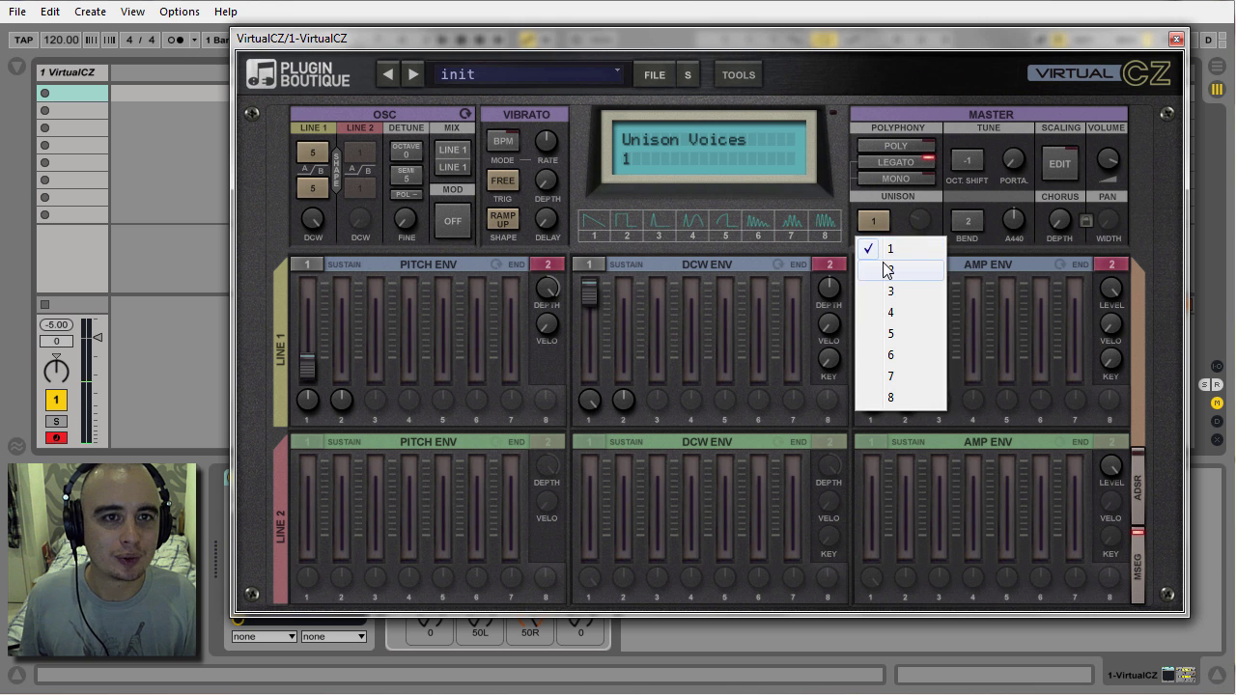
left_click(886, 270)
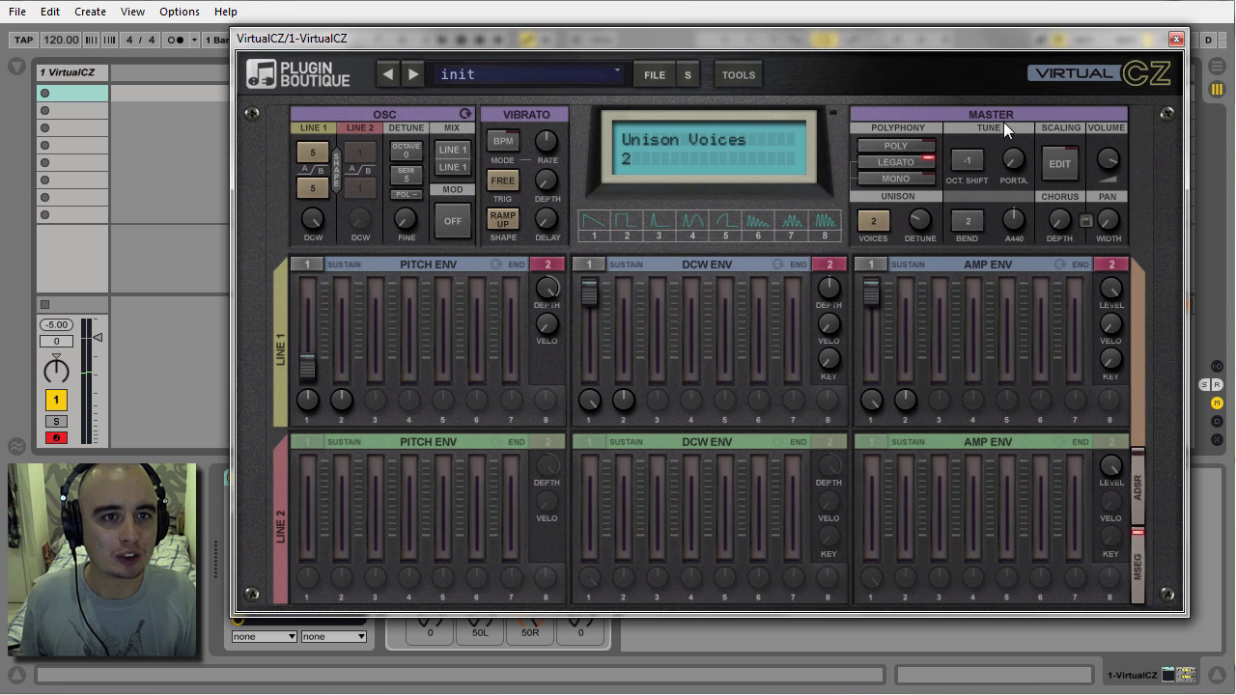
mouse_move(1013, 160)
left_mouse_down()
mouse_move(1013, 120)
mouse_move(1014, 172)
left_mouse_up()
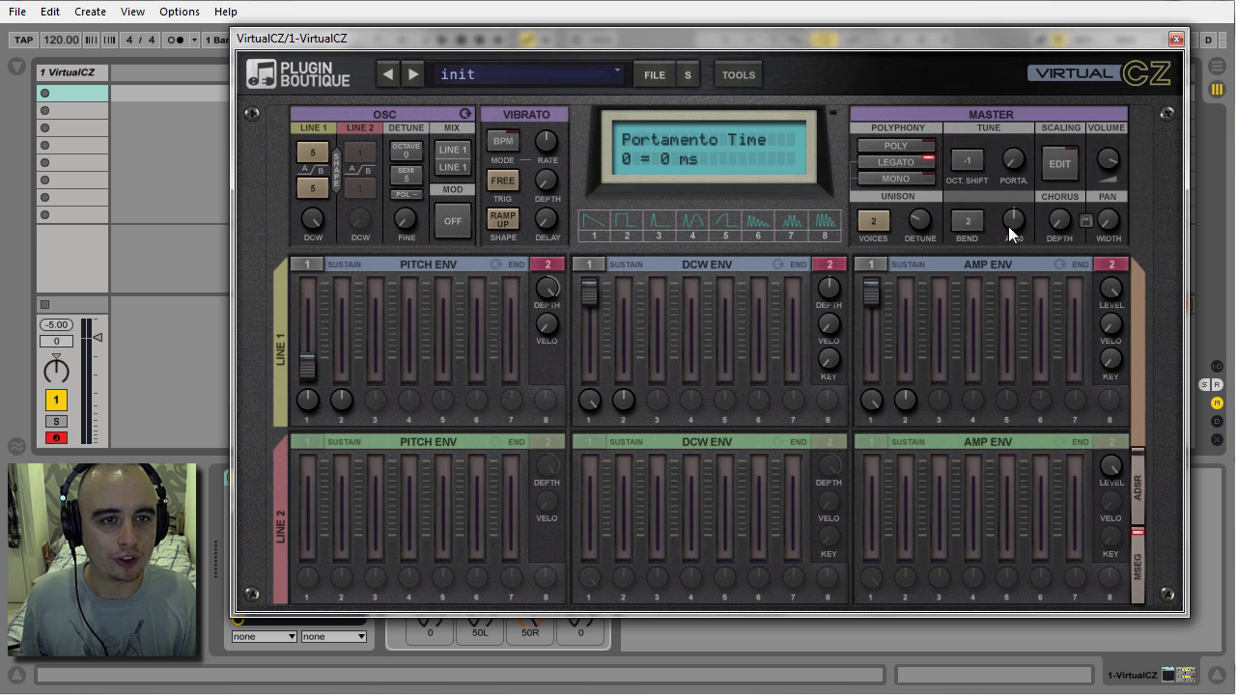
Open the scaling editor and bend the velocity scaling curve downward, finishing with it bowed upward above the diagonal
left_click(1061, 162)
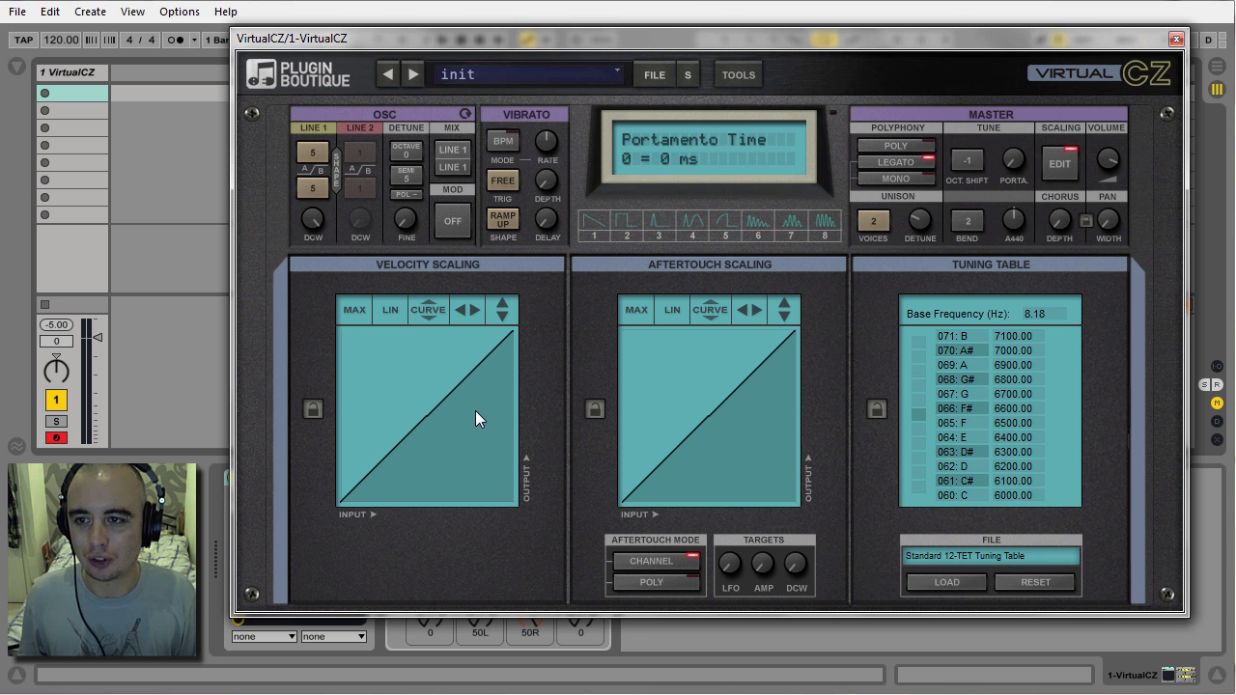
left_click_drag(471, 403, 489, 474)
left_click(427, 310)
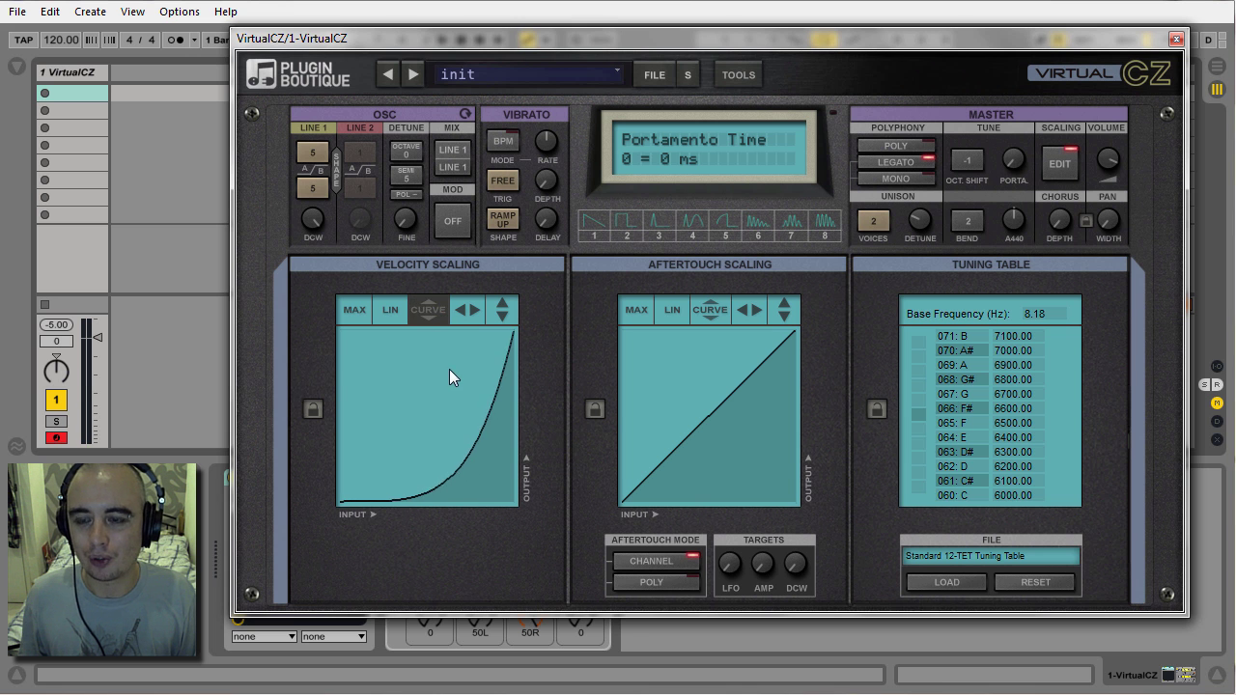
left_click(426, 306)
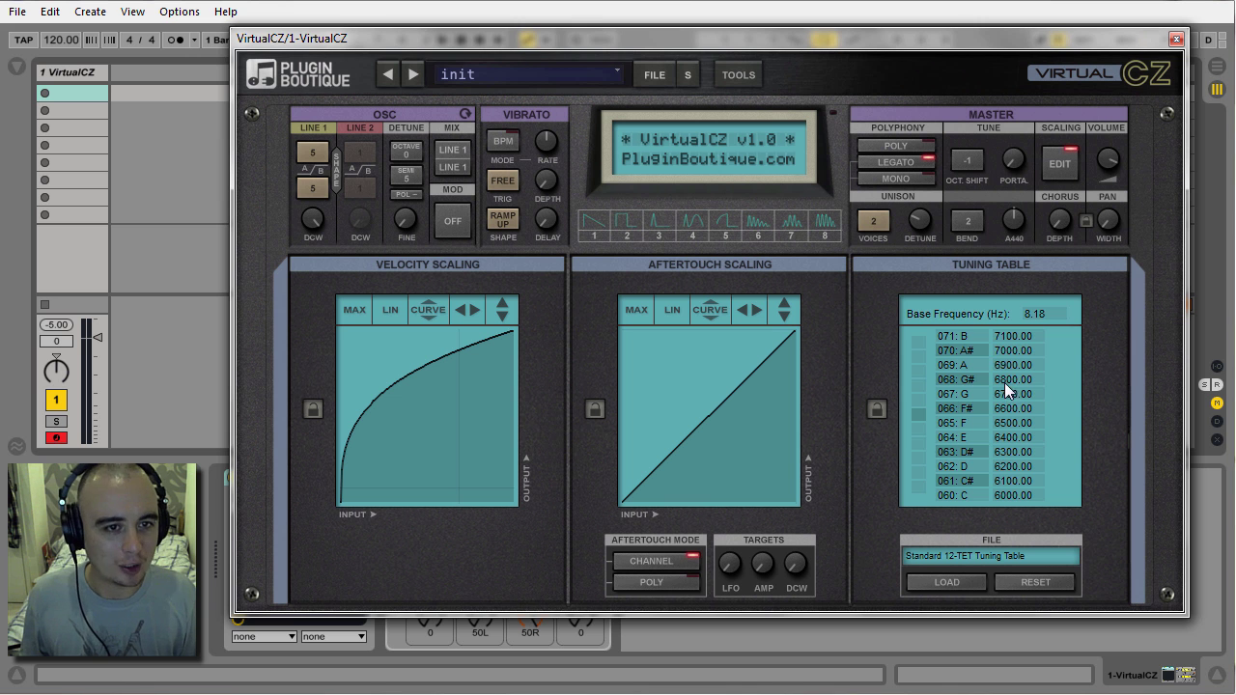
Bend the velocity scaling curve so it bows below the diagonal, and close the scaling editor
left_click(980, 380)
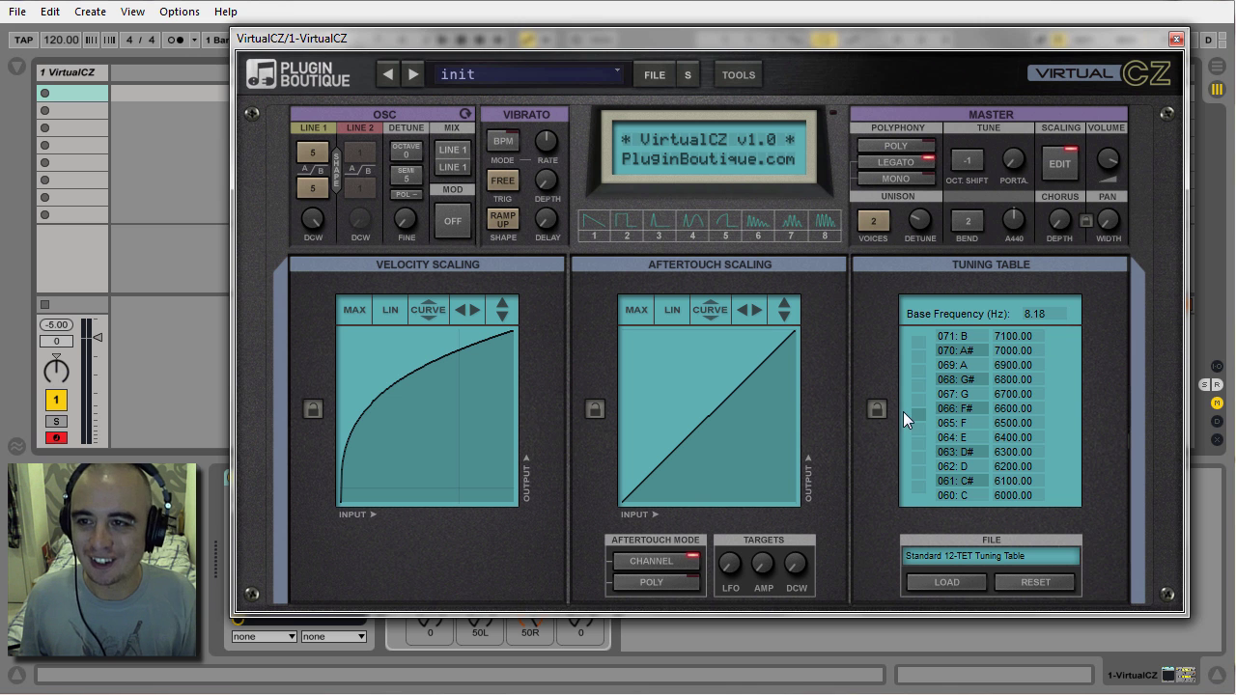
left_click_drag(475, 391, 464, 350)
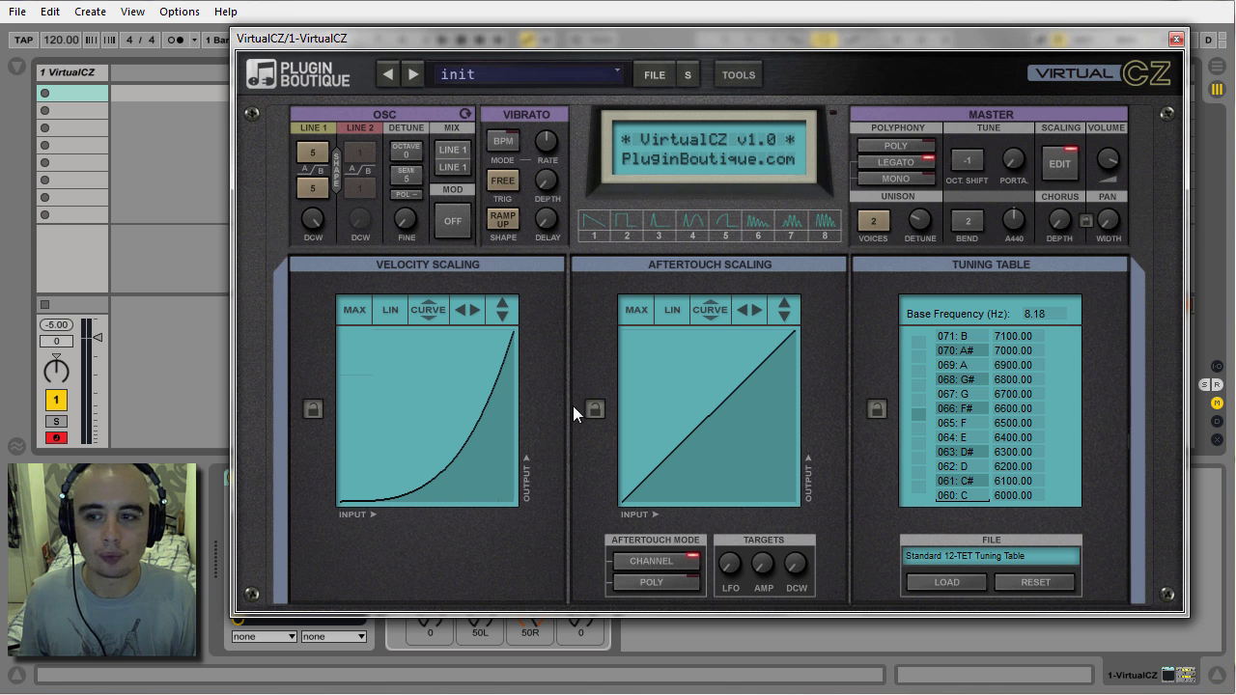
left_click(1054, 155)
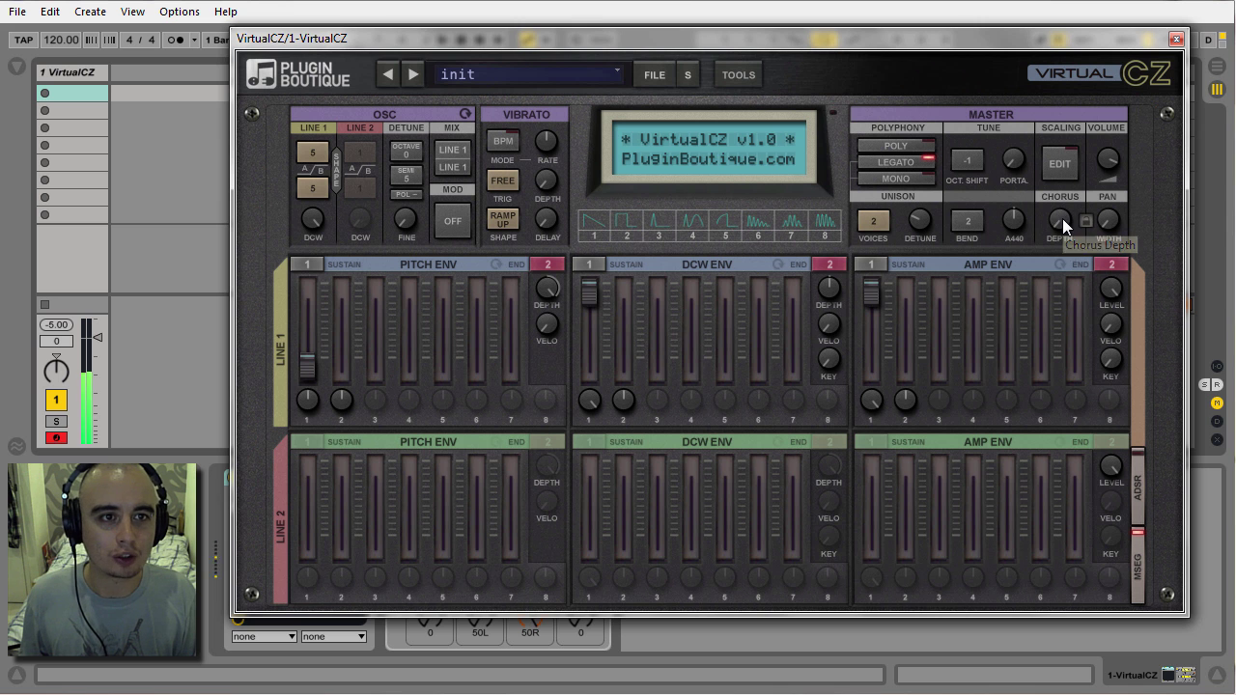
Set the chorus depth to 100 % and compare Chorus A (DimD) with Chorus B (CZ), keeping Chorus B
mouse_move(1062, 218)
left_mouse_down()
mouse_move(1062, 144)
mouse_move(1065, 214)
left_mouse_up()
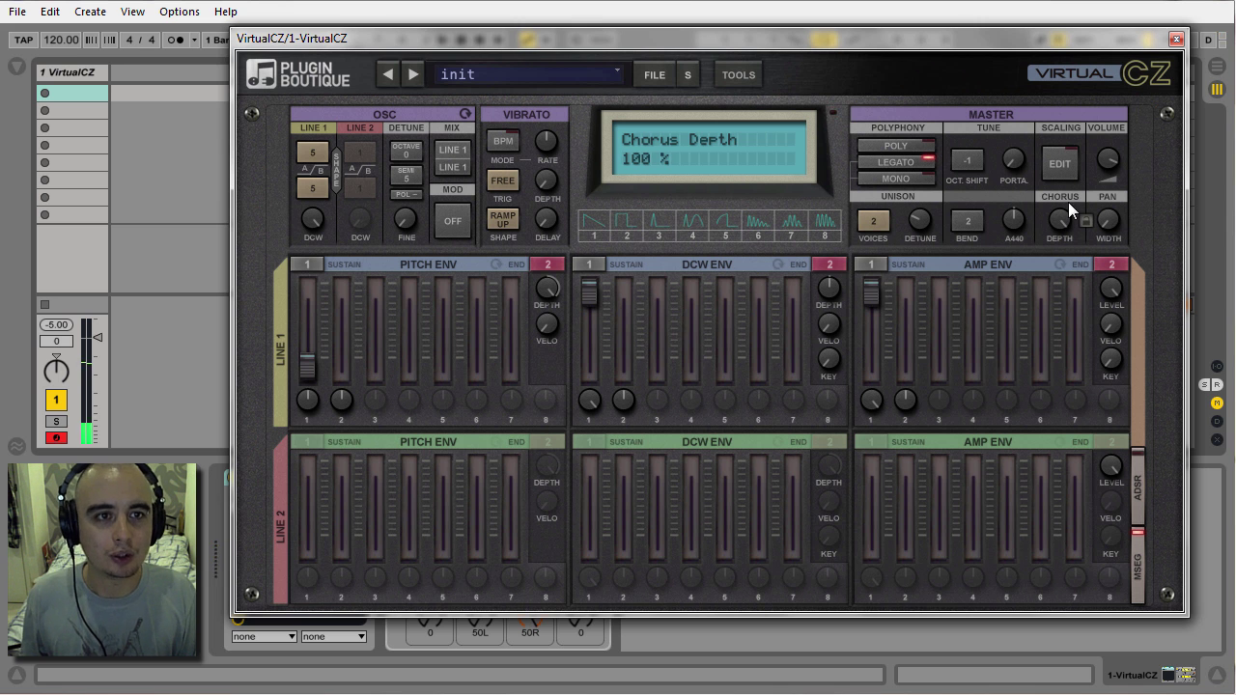
left_click(1067, 194)
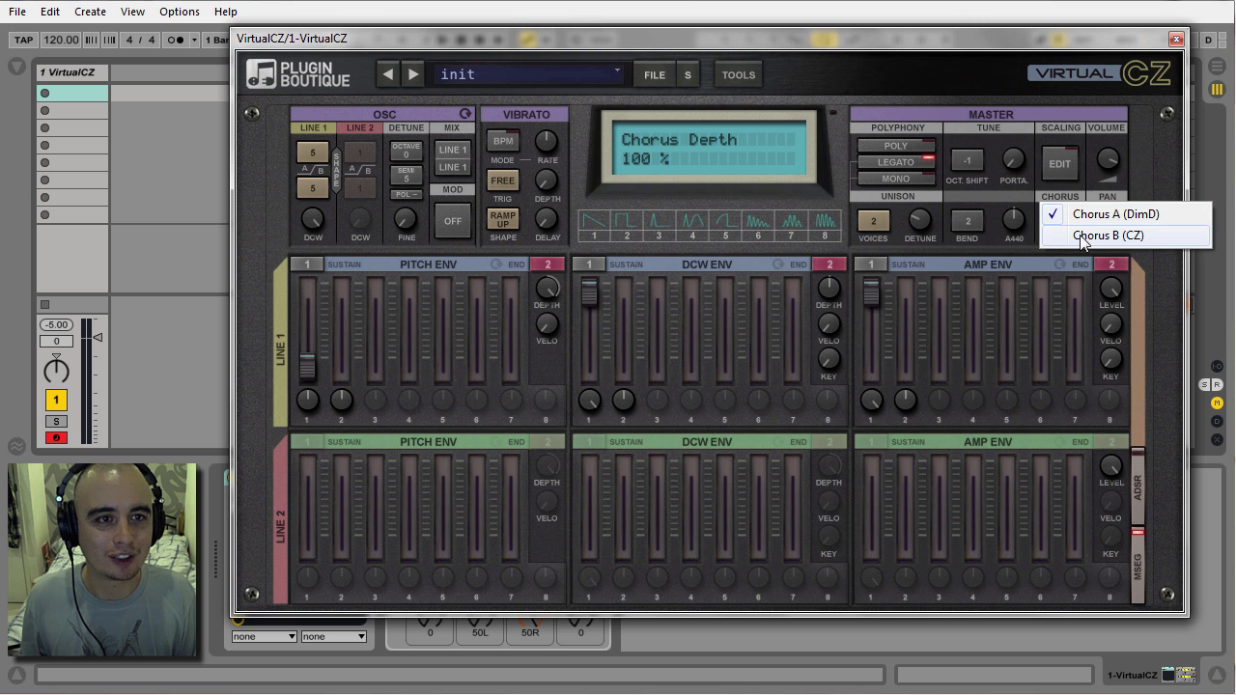
left_click(1082, 237)
left_click(1072, 196)
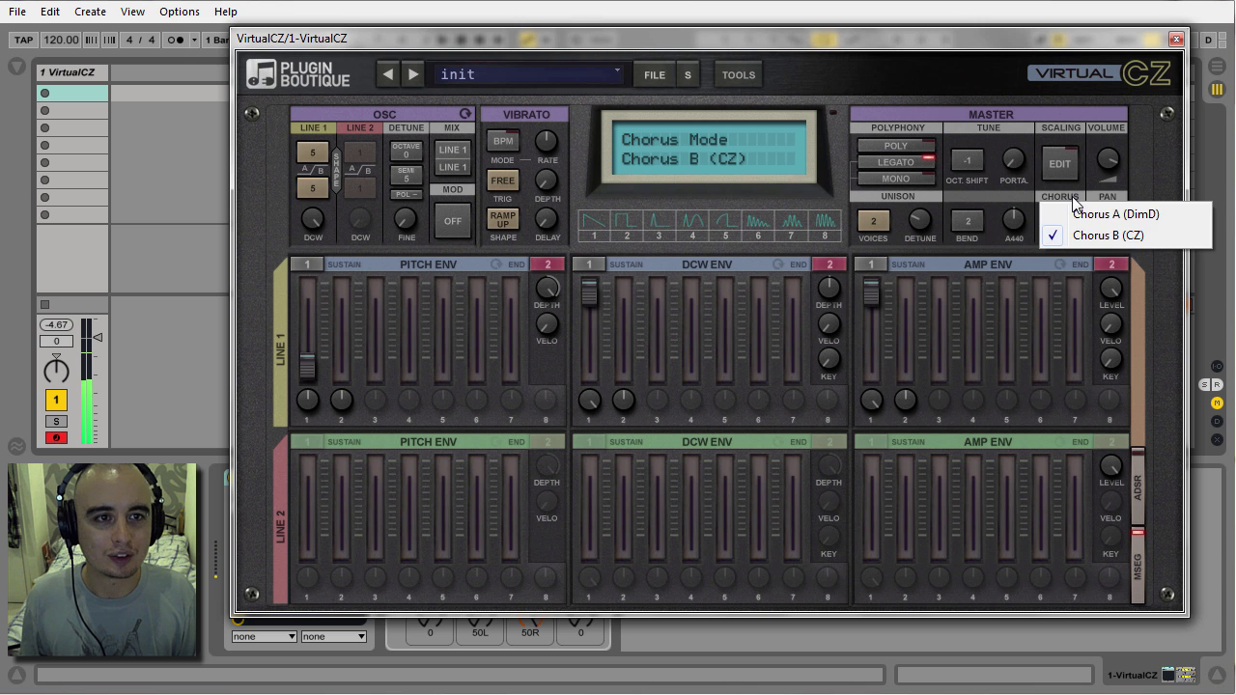
left_click(1079, 214)
left_click(1070, 202)
left_click(1072, 238)
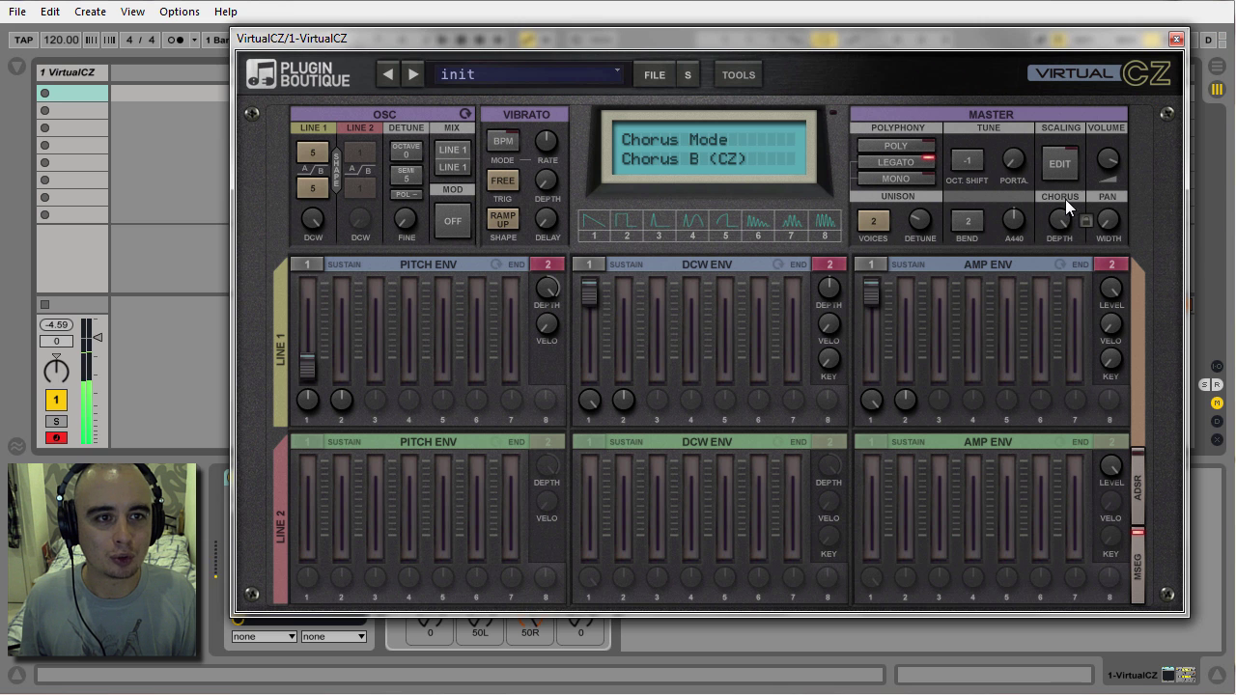
Widen the pan width to 100 % and set the unison voices to 7
left_click(1113, 217)
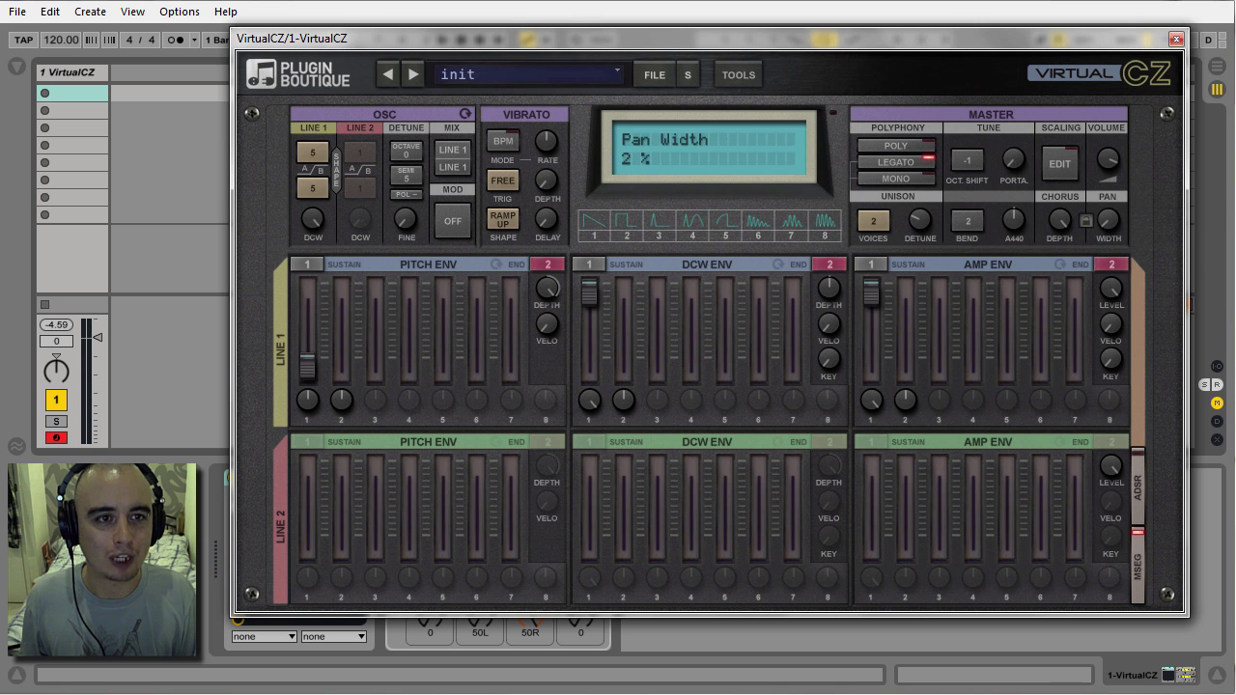
left_click_drag(1113, 217, 1114, 169)
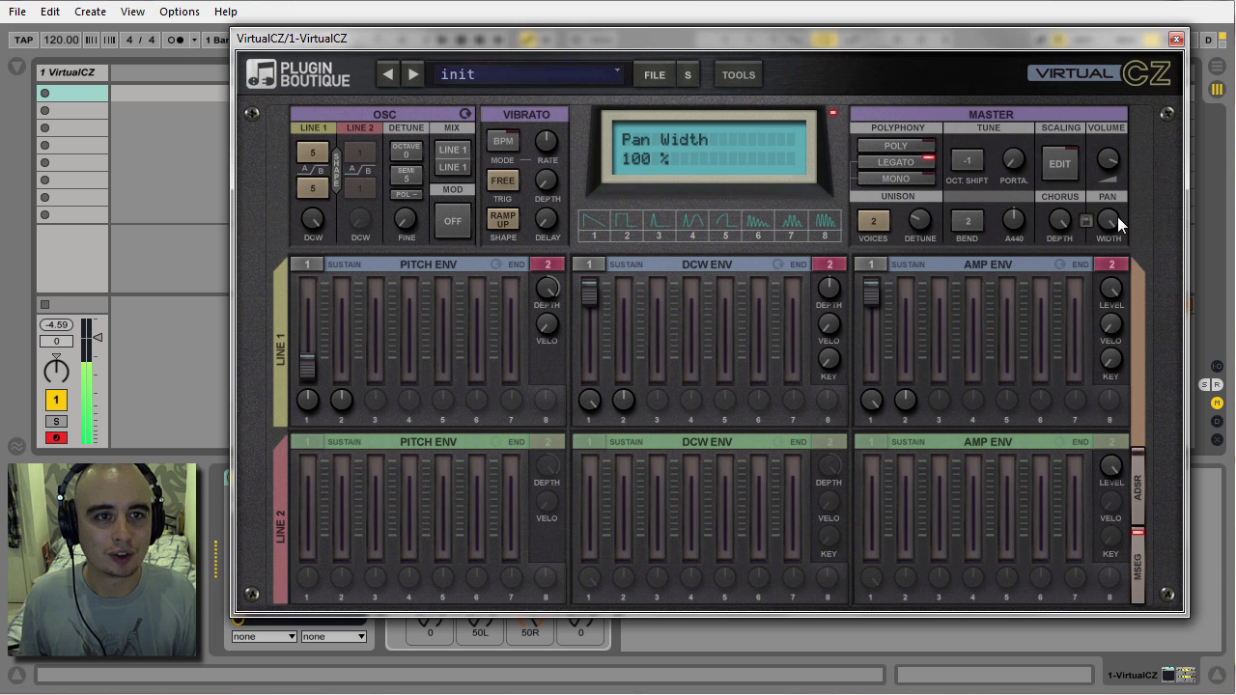
left_click(876, 222)
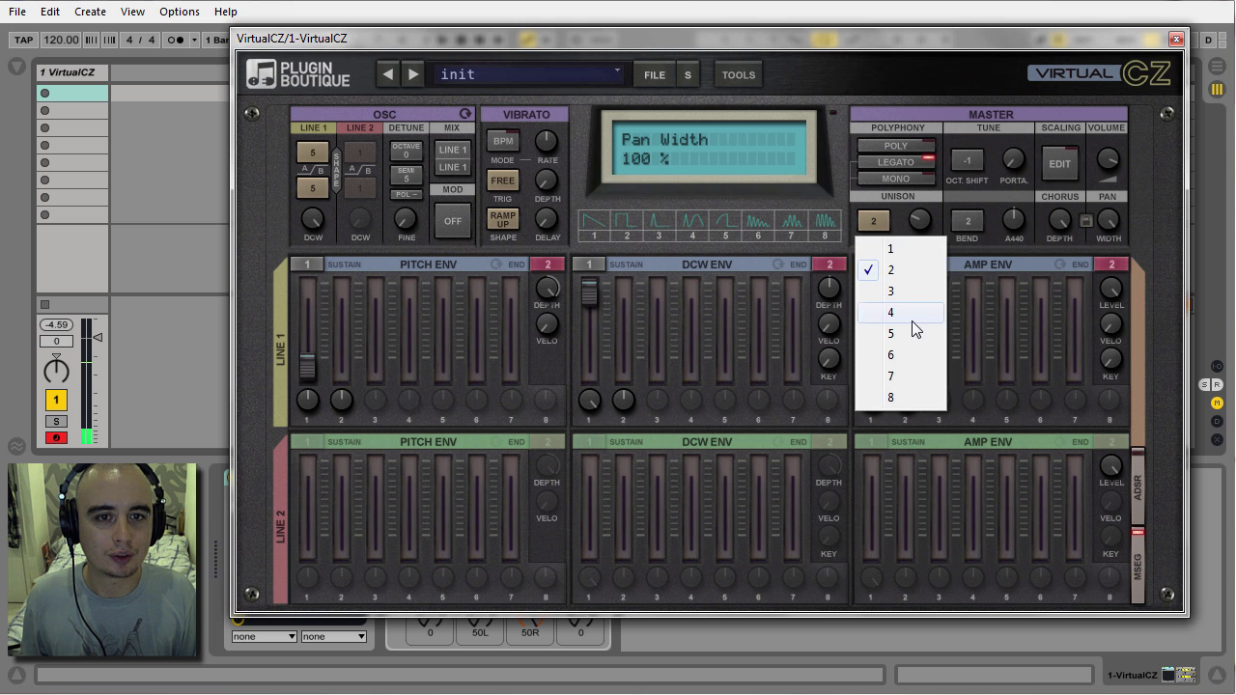
left_click(903, 373)
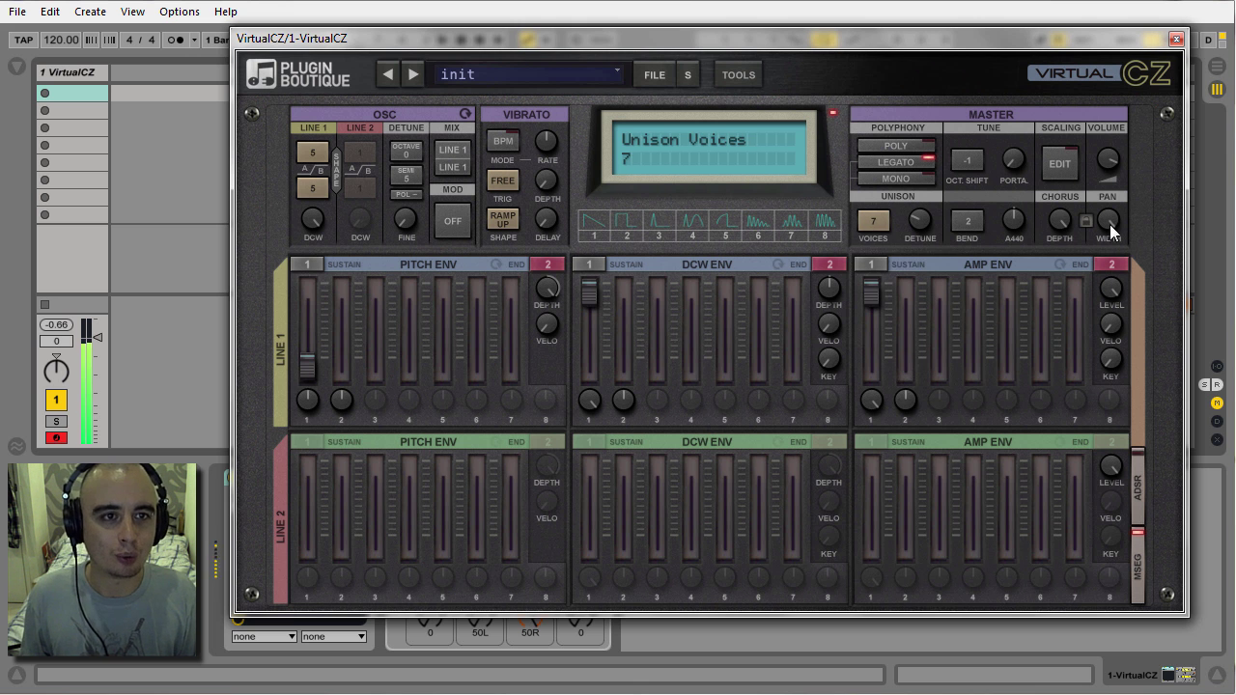
Reduce the pan width to 31 % and the chorus depth to 24 %
left_click_drag(1107, 221, 1108, 254)
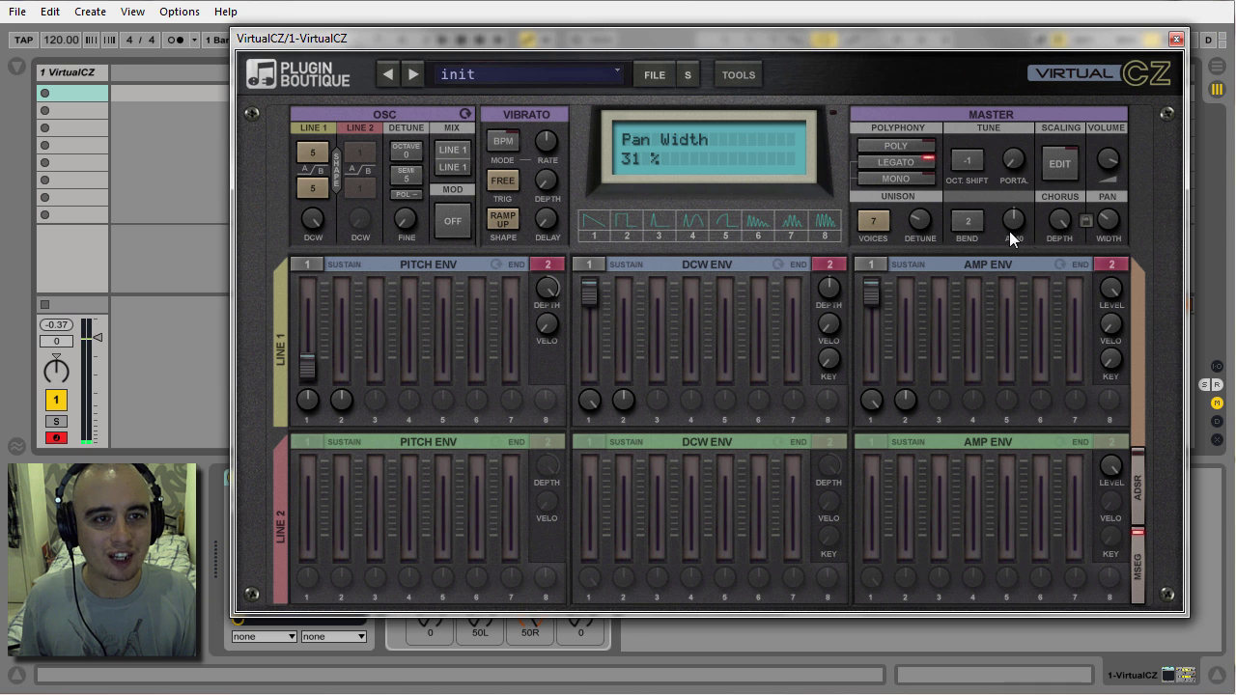
left_click_drag(1062, 224, 1091, 220)
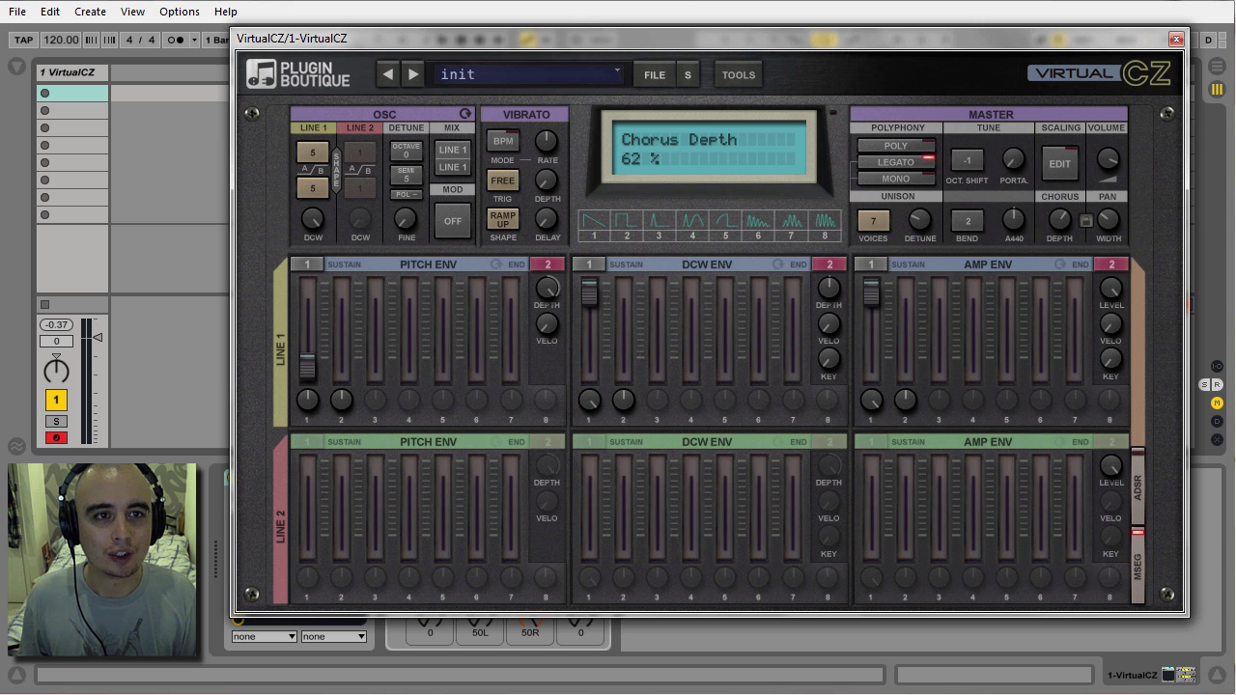
left_click_drag(1061, 220, 1060, 237)
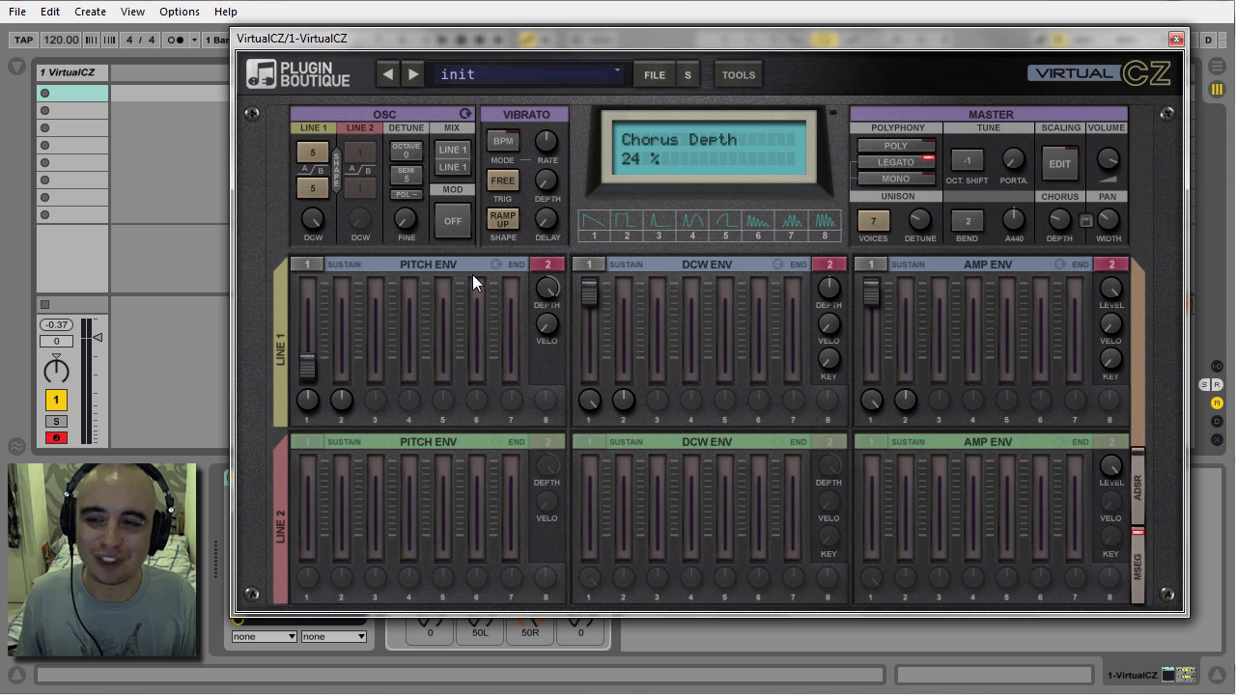
Switch the envelopes to ADSR and back to MSEG, and raise the Line 1 pitch envelope's first level to 99 with a lower rate
left_click(1136, 490)
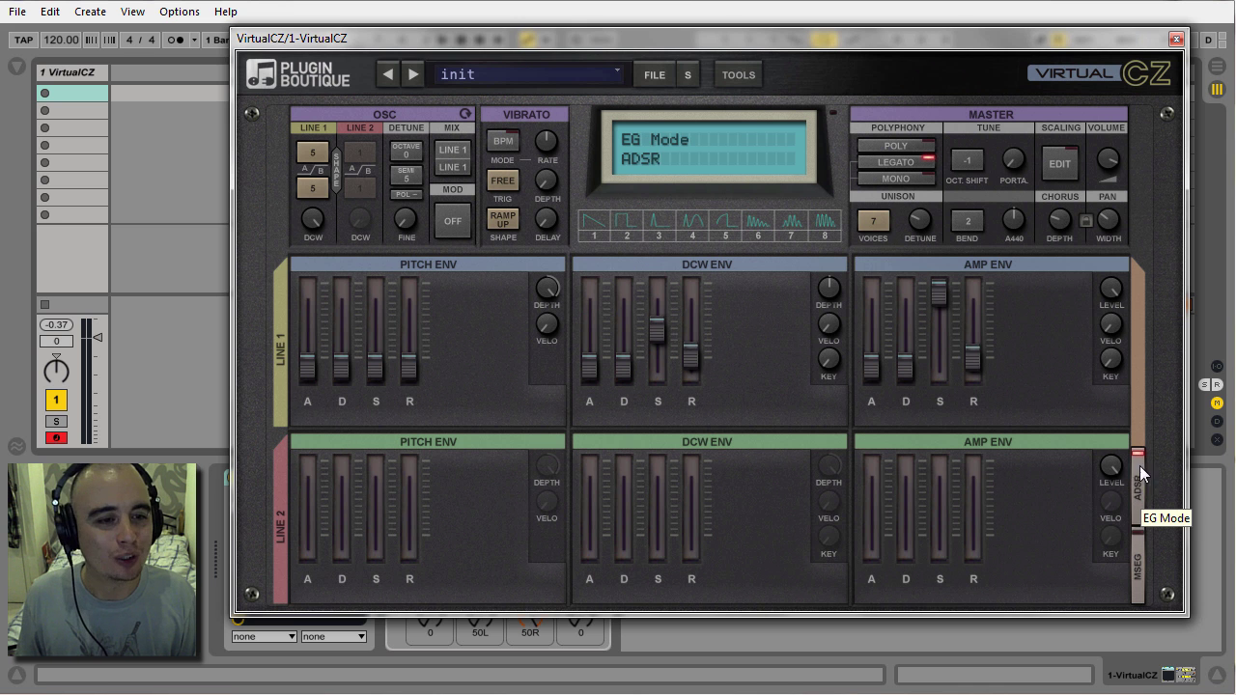
left_click(1141, 572)
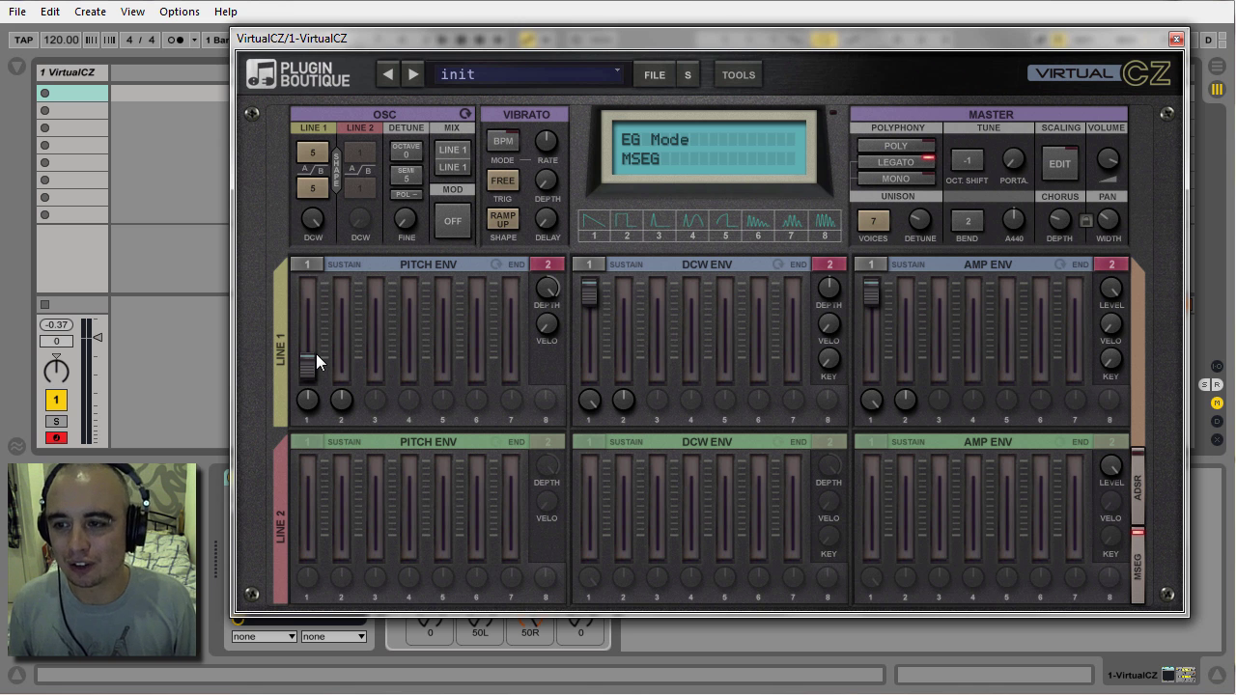
left_click_drag(316, 359, 307, 288)
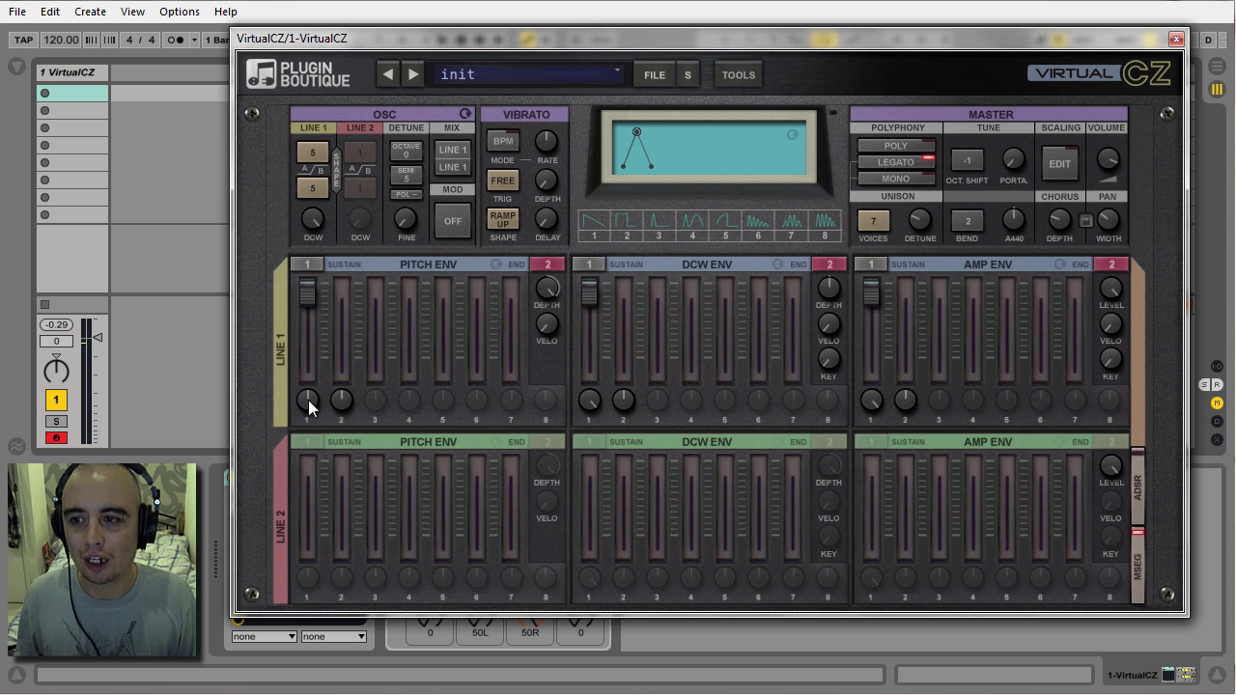
mouse_move(310, 400)
left_mouse_down()
mouse_move(311, 439)
mouse_move(315, 363)
mouse_move(315, 388)
left_mouse_up()
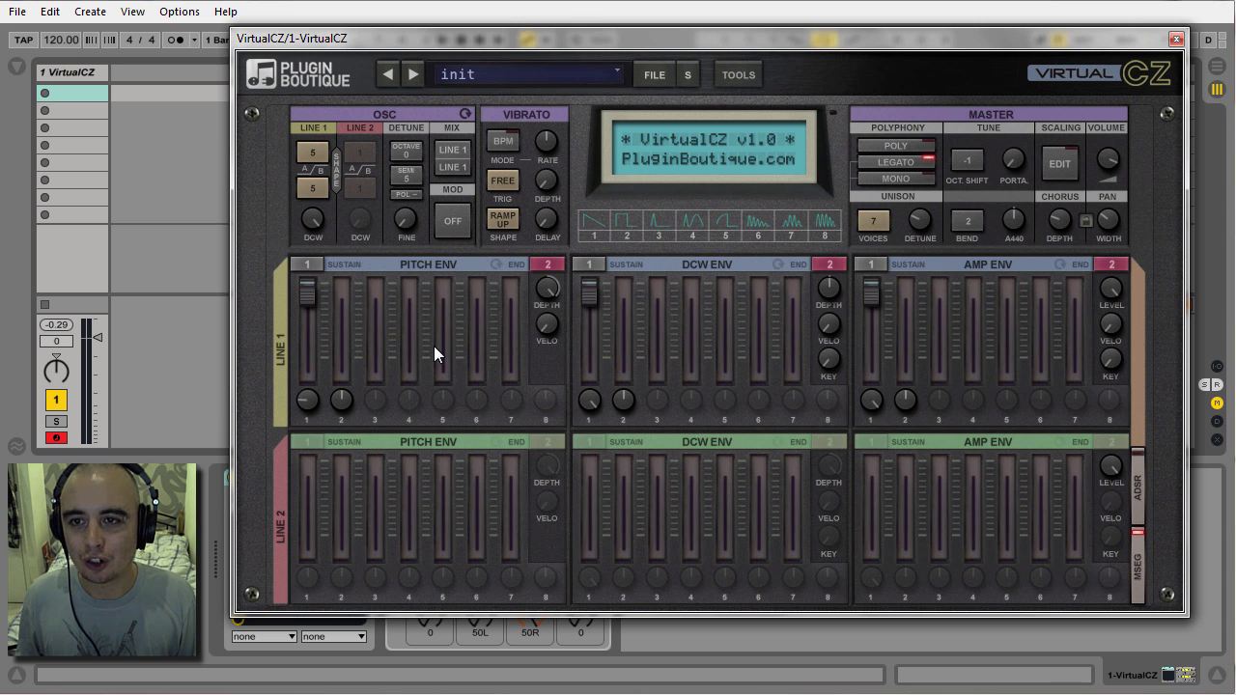
Set the Line 1 pitch envelope's end step to 8 and raise its third level to 87
left_click(543, 264)
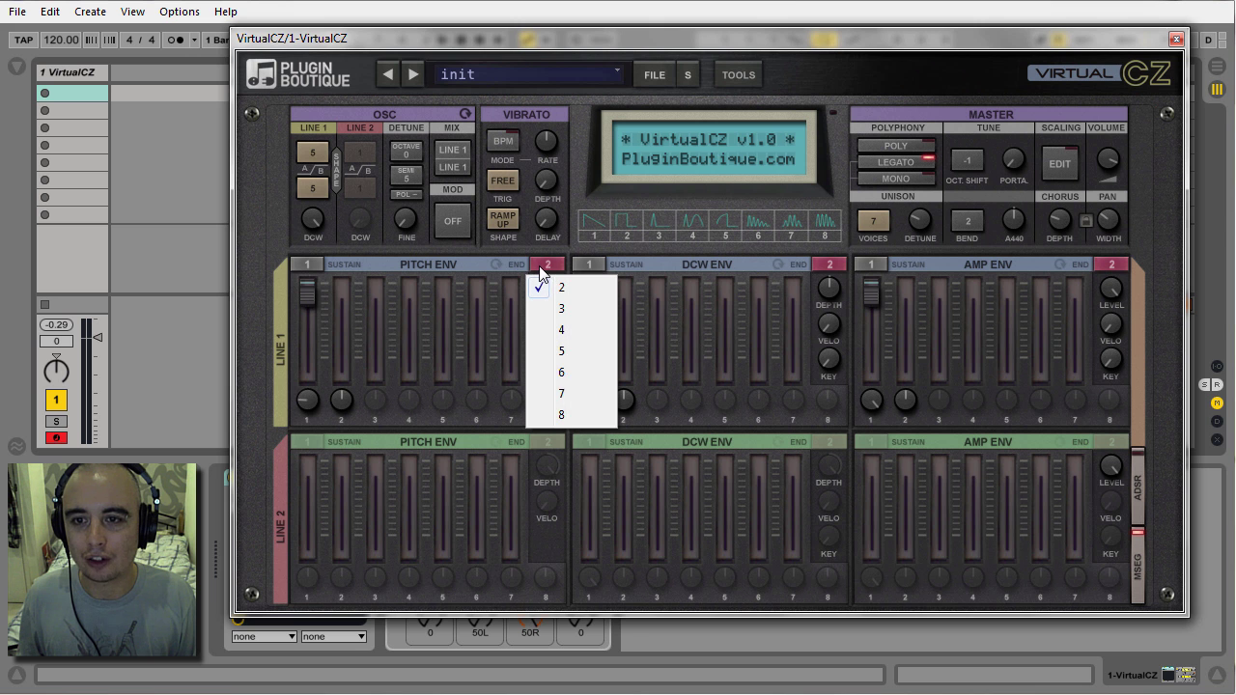
left_click(562, 415)
left_click_drag(374, 365, 375, 299)
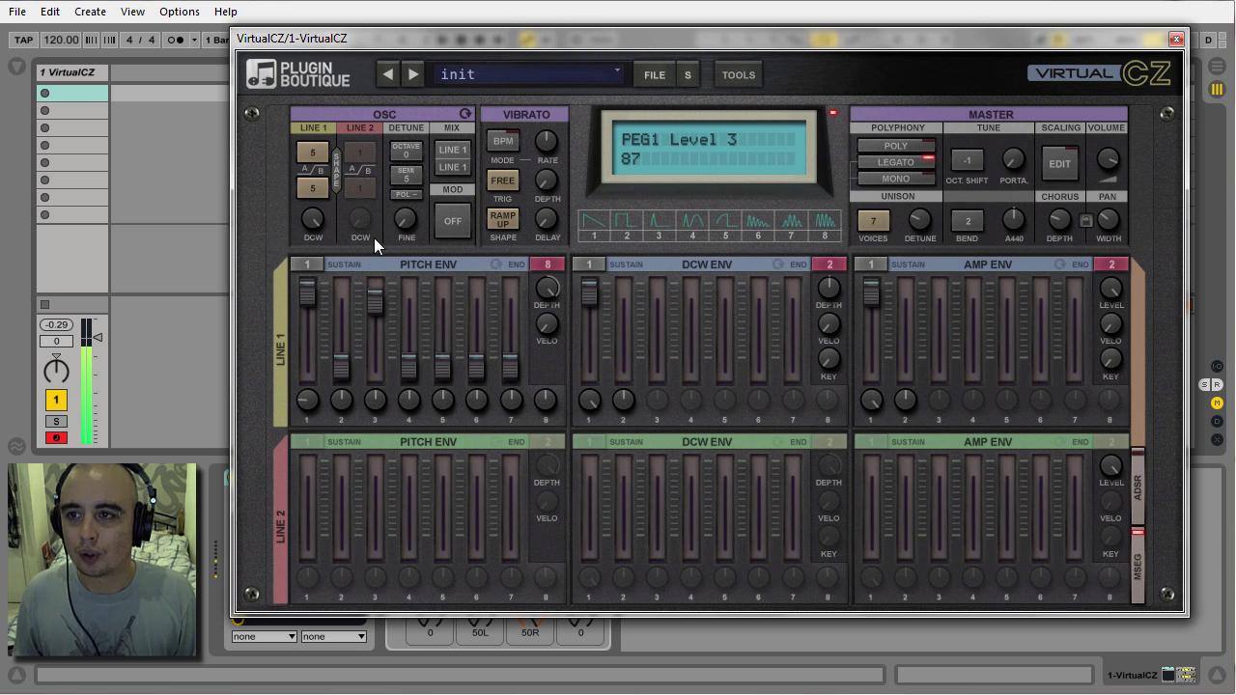
left_click(557, 263)
left_click(558, 262)
left_click(558, 261)
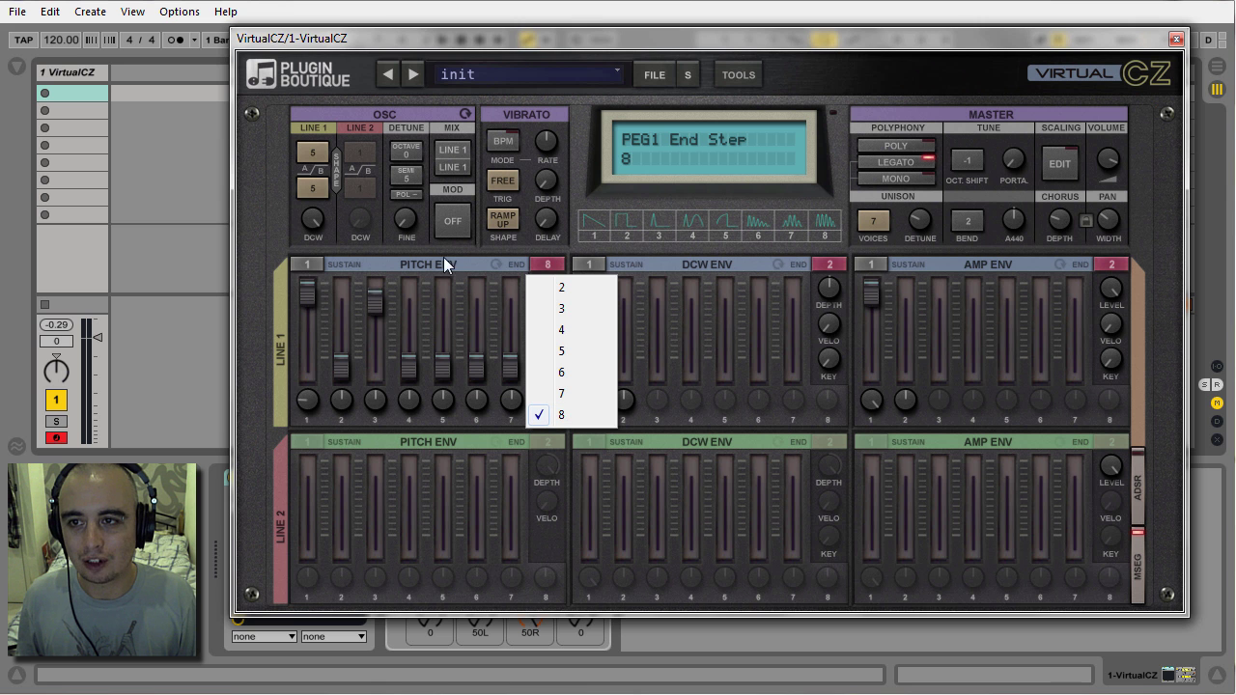
left_click(336, 272)
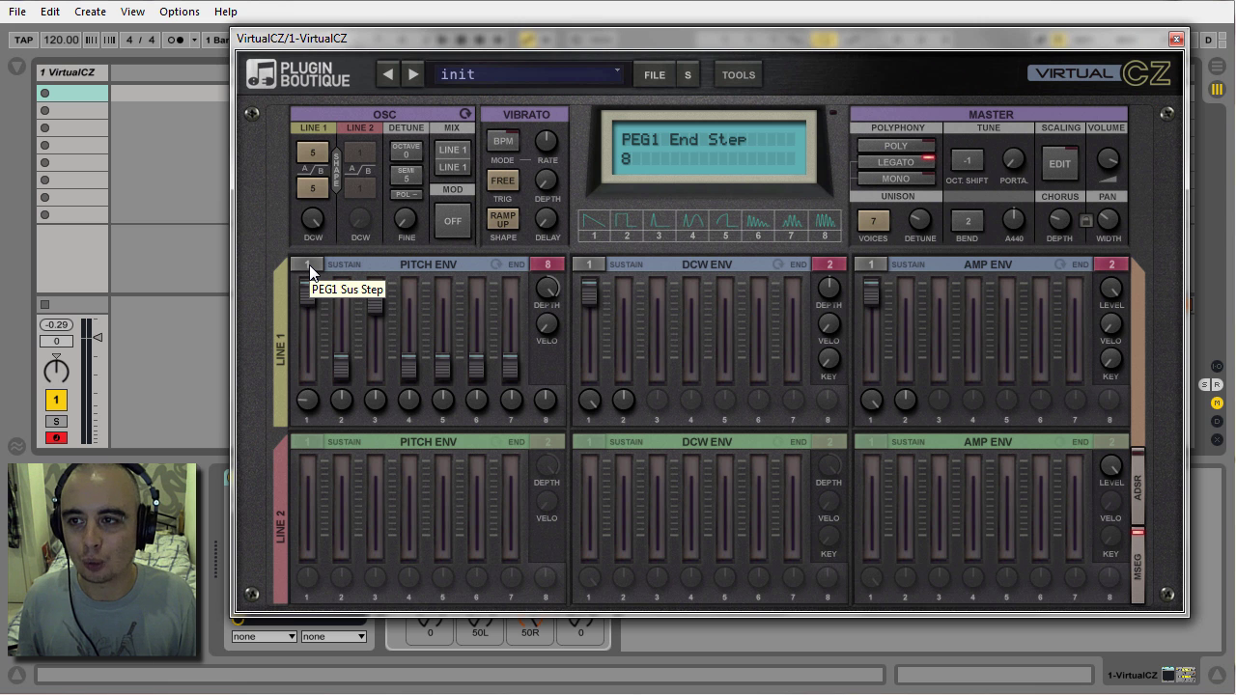
Set the Line 1 pitch envelope's sustain step to 2 and its first rate to 54 (568 ms)
left_click(311, 264)
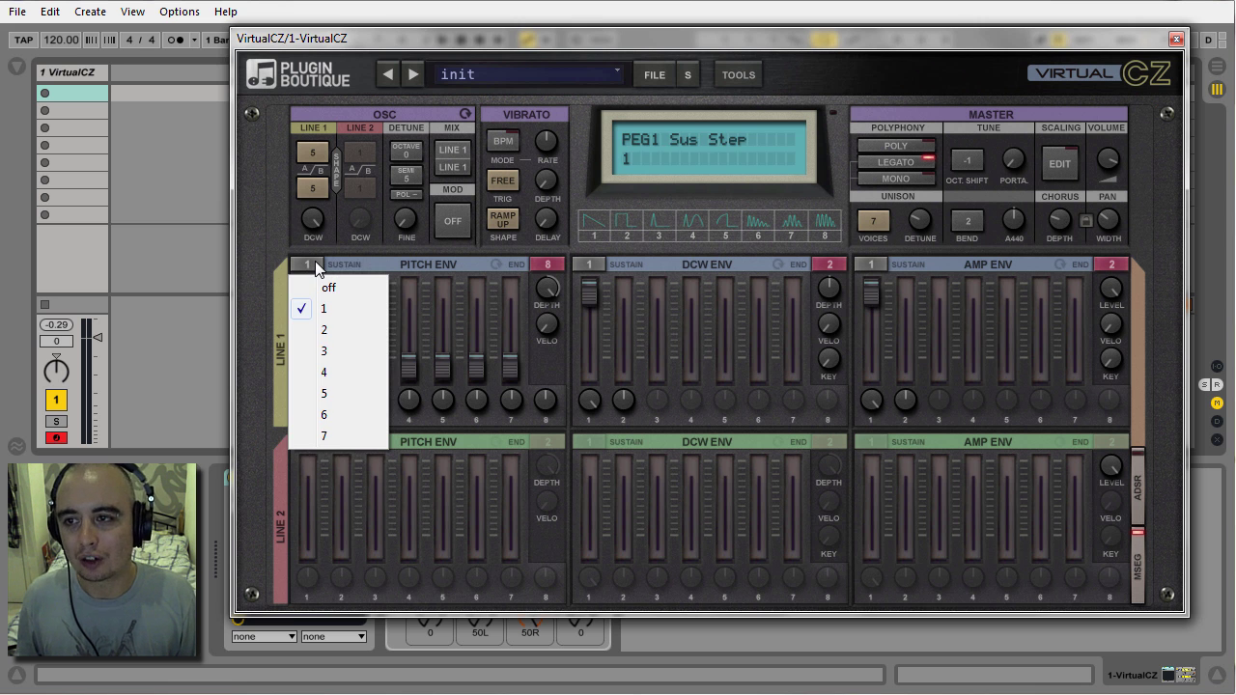
left_click(330, 260)
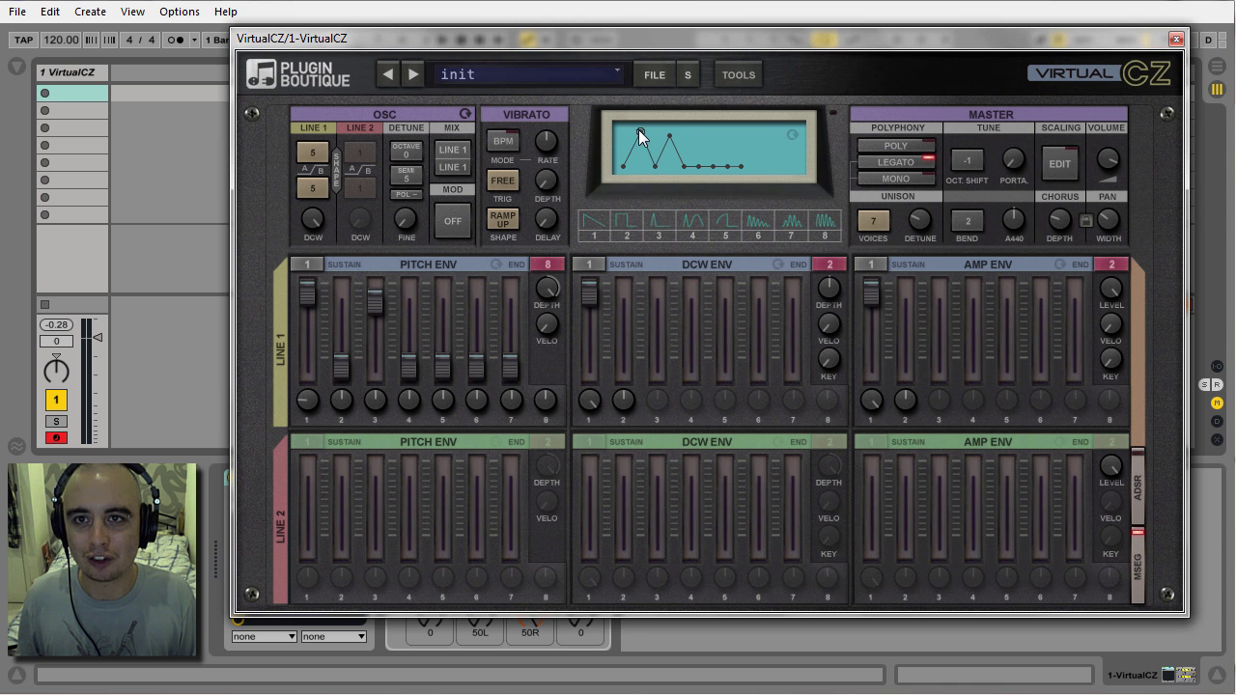
left_click(305, 266)
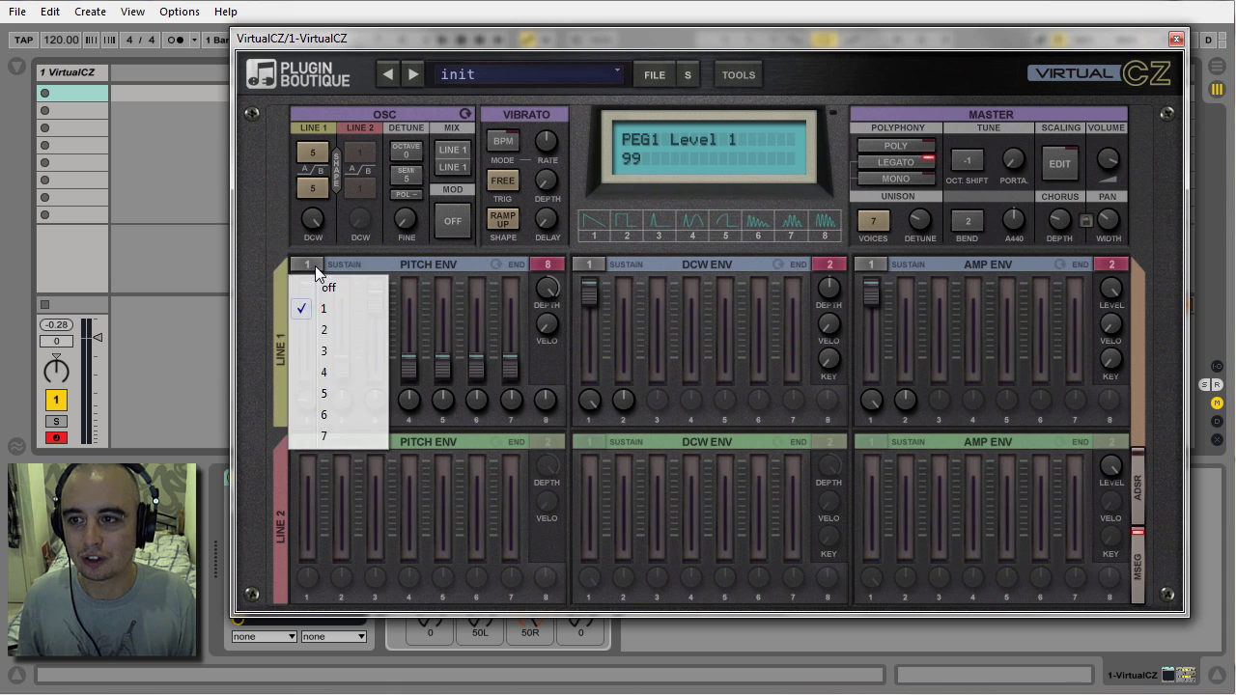
left_click(318, 330)
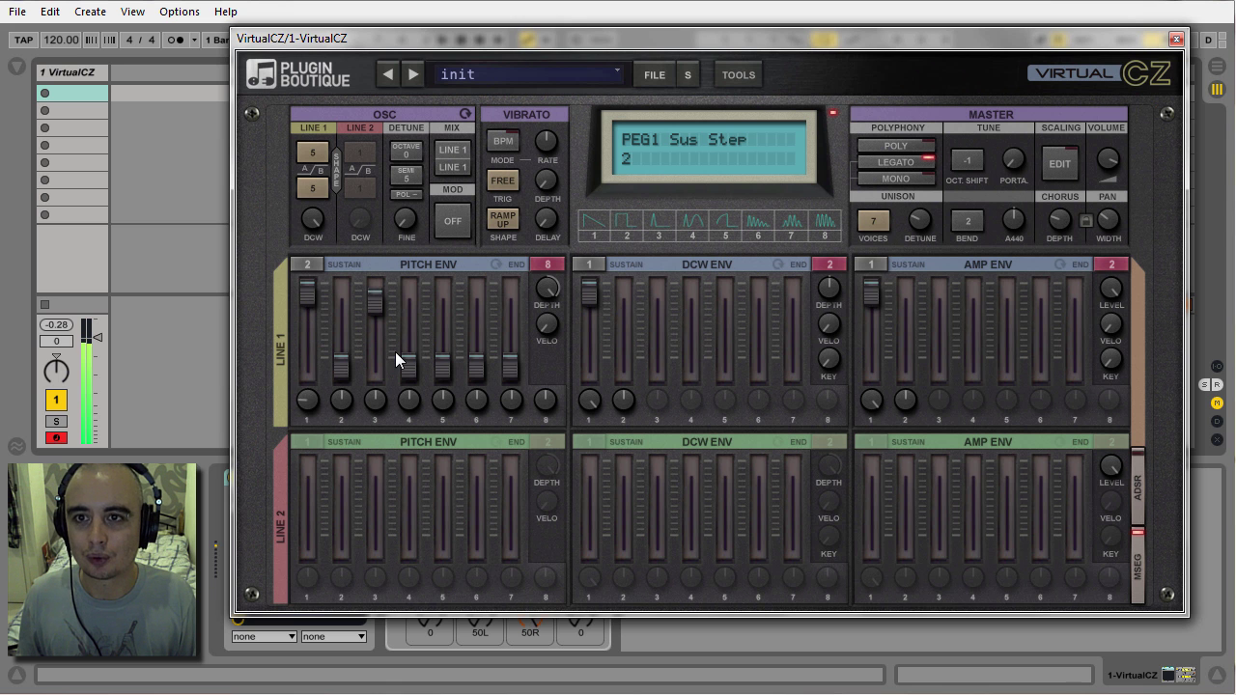
mouse_move(302, 399)
left_mouse_down()
mouse_move(303, 369)
mouse_move(307, 399)
left_mouse_up()
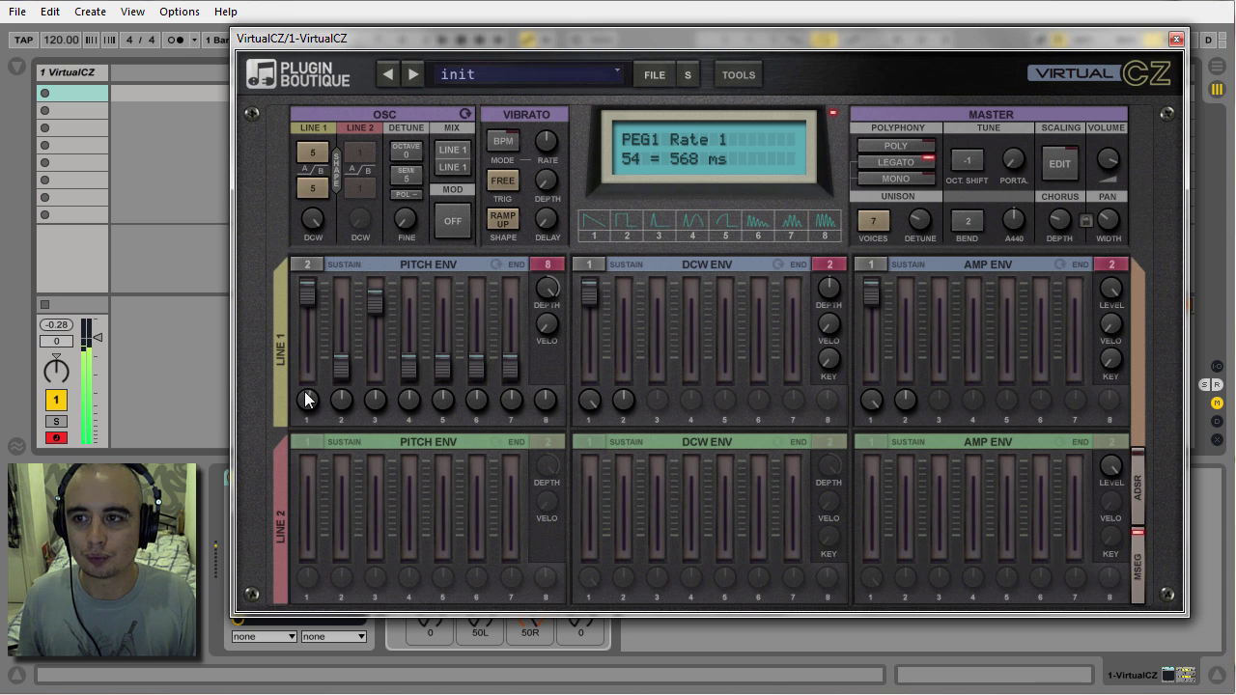
Return the Line 1 pitch envelope's sustain point to step 1
left_click(310, 263)
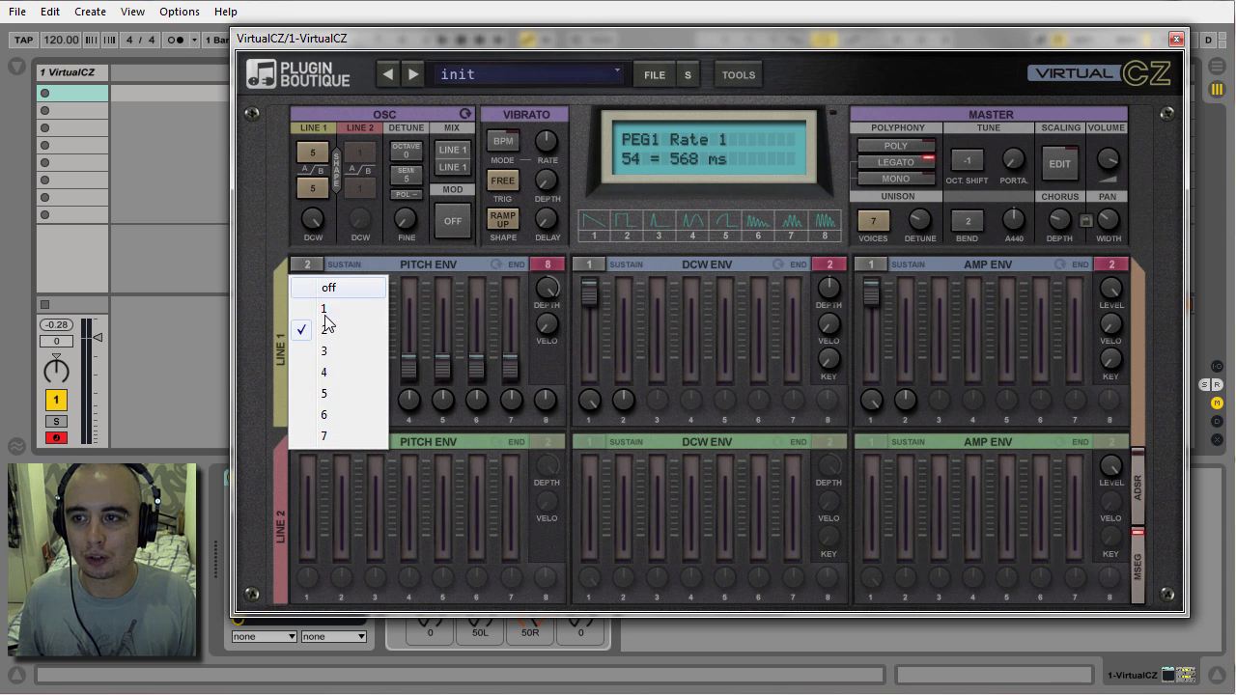
left_click(359, 305)
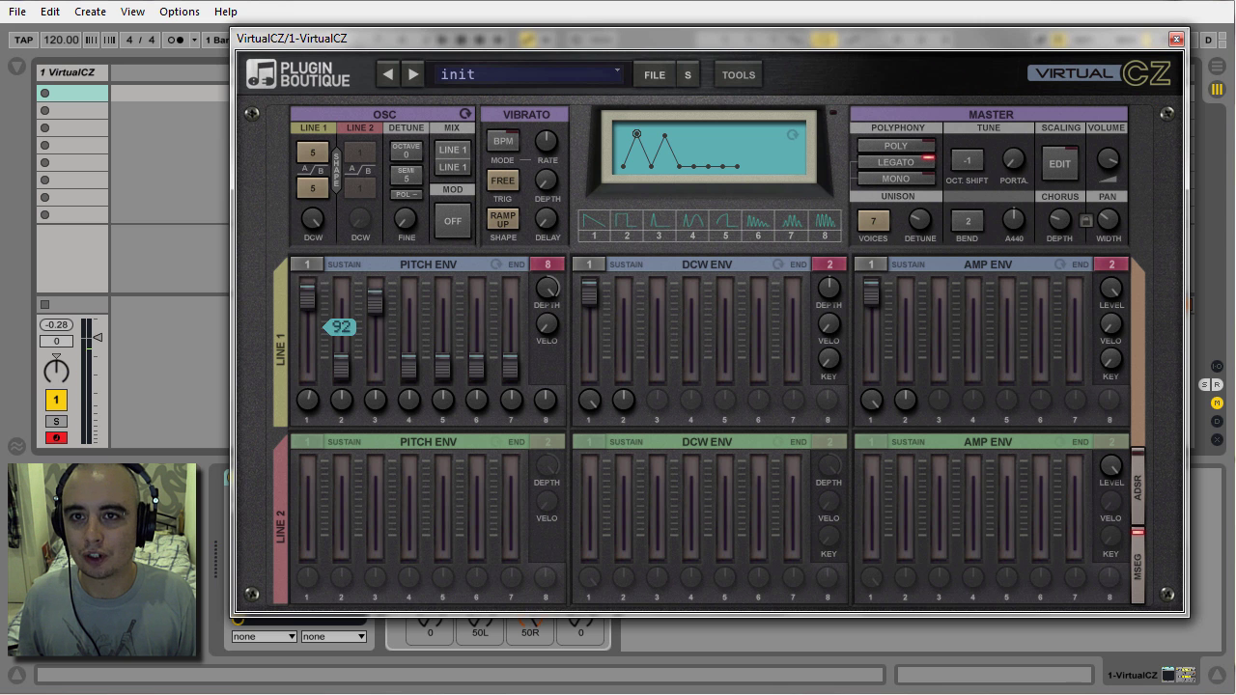
left_click(634, 135)
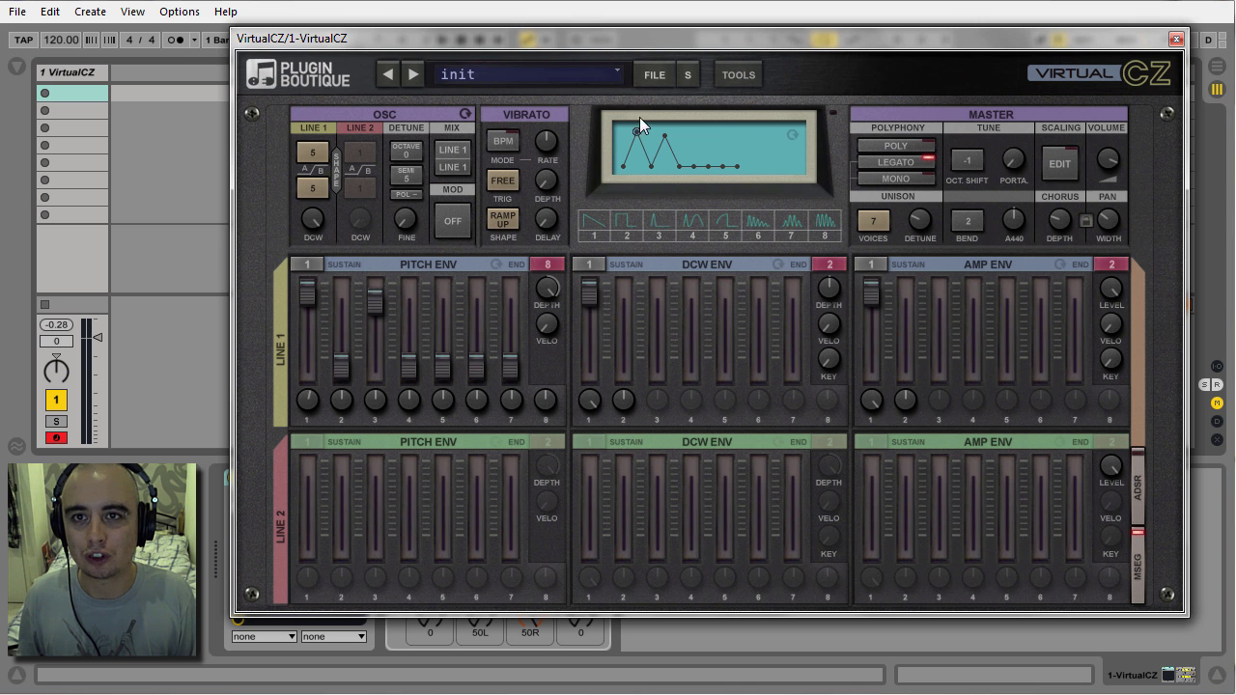
left_click(634, 128)
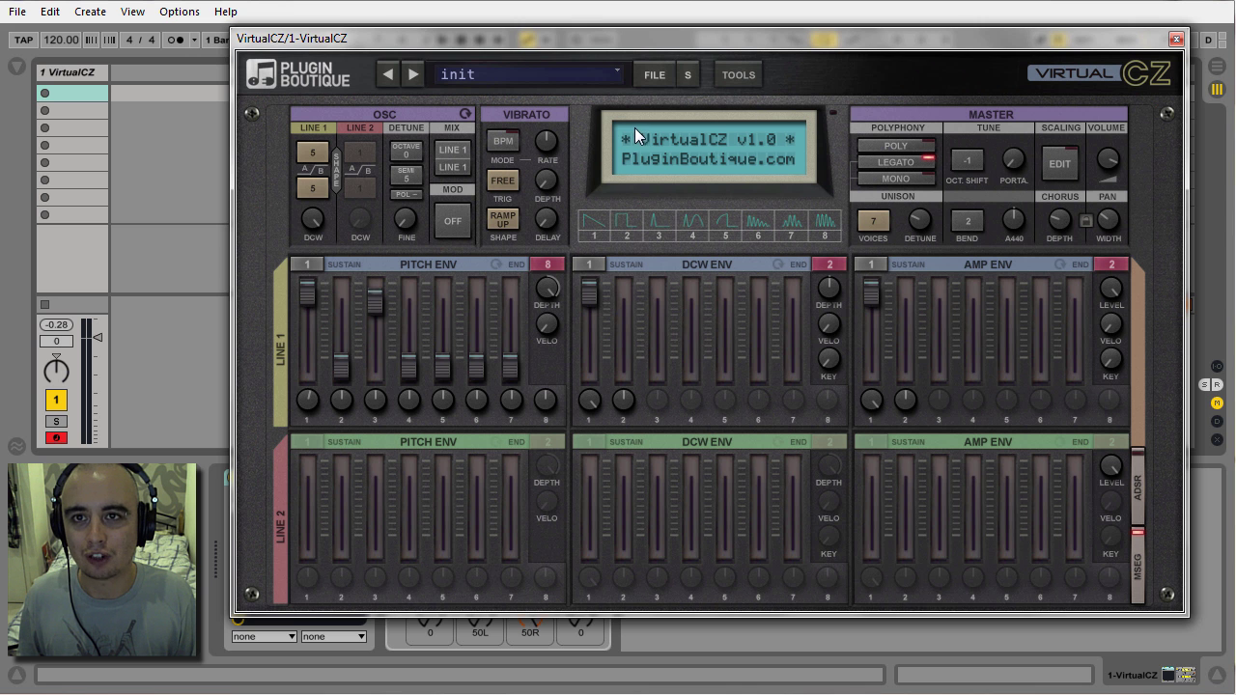
Move the Line 1 pitch envelope's sustain point to step 2 and on to step 4
left_click(316, 262)
left_click(328, 333)
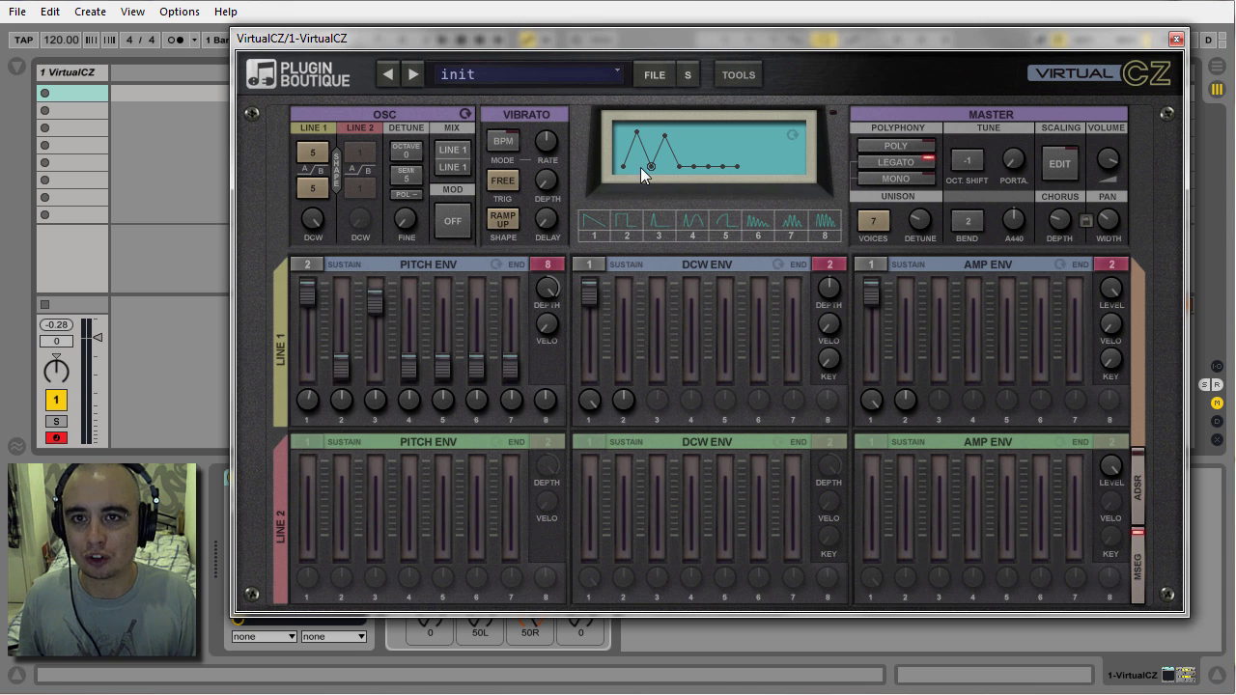
mouse_move(653, 167)
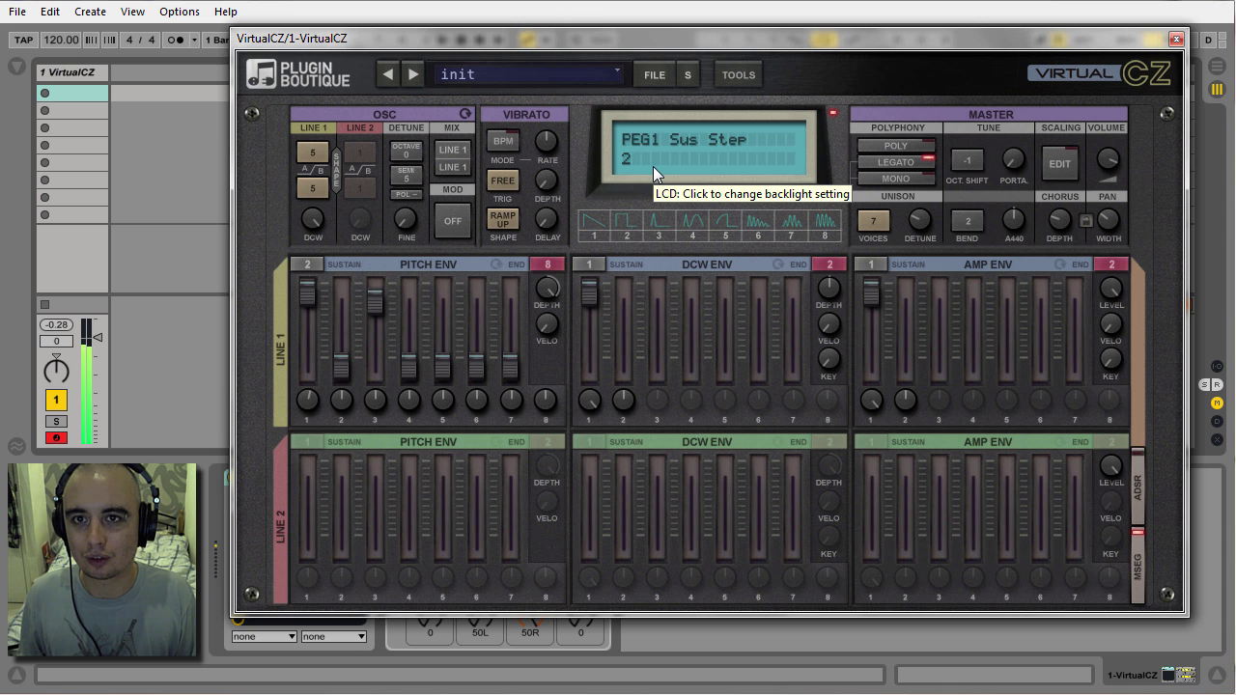
left_click(302, 264)
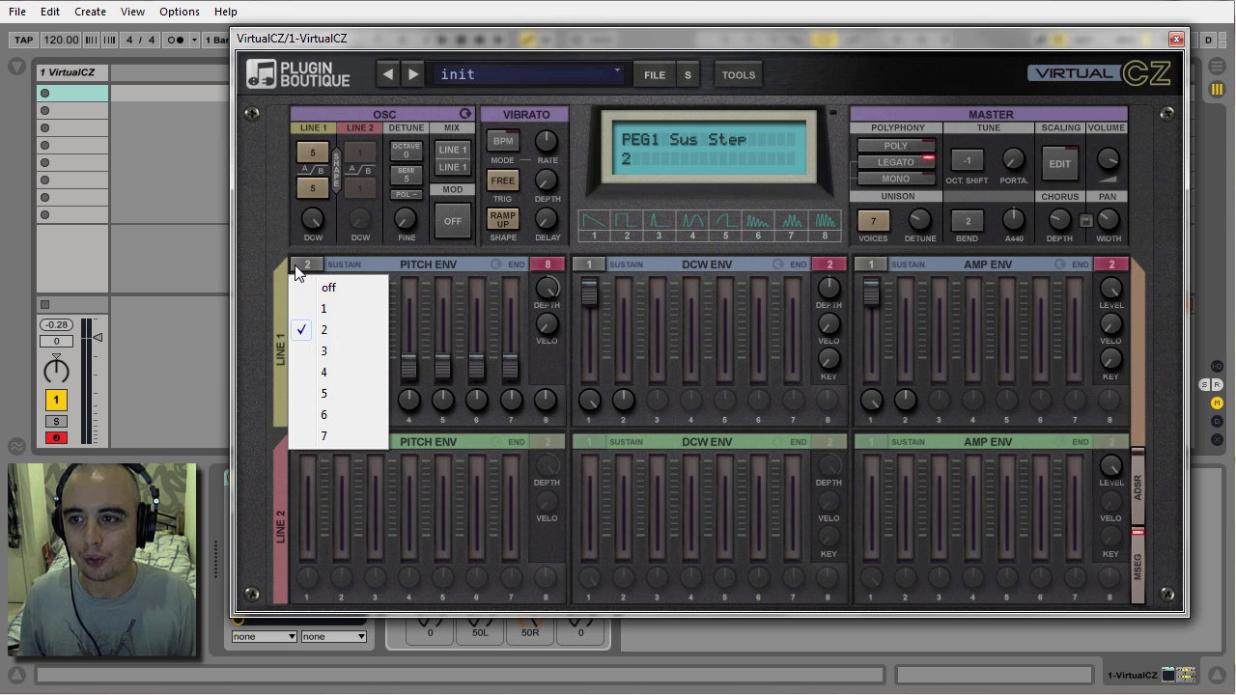
left_click(324, 372)
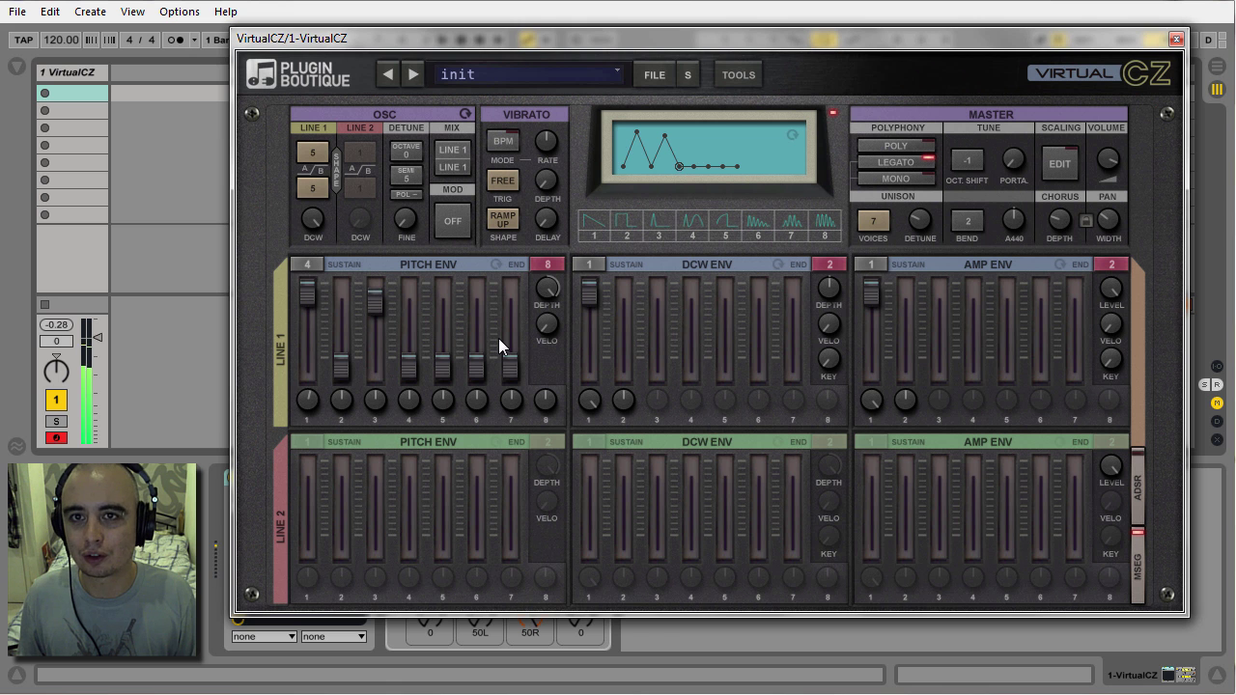
Lower the Line 1 pitch envelope's third level to 74 and toggle its loop on and off again
left_click_drag(372, 304, 372, 316)
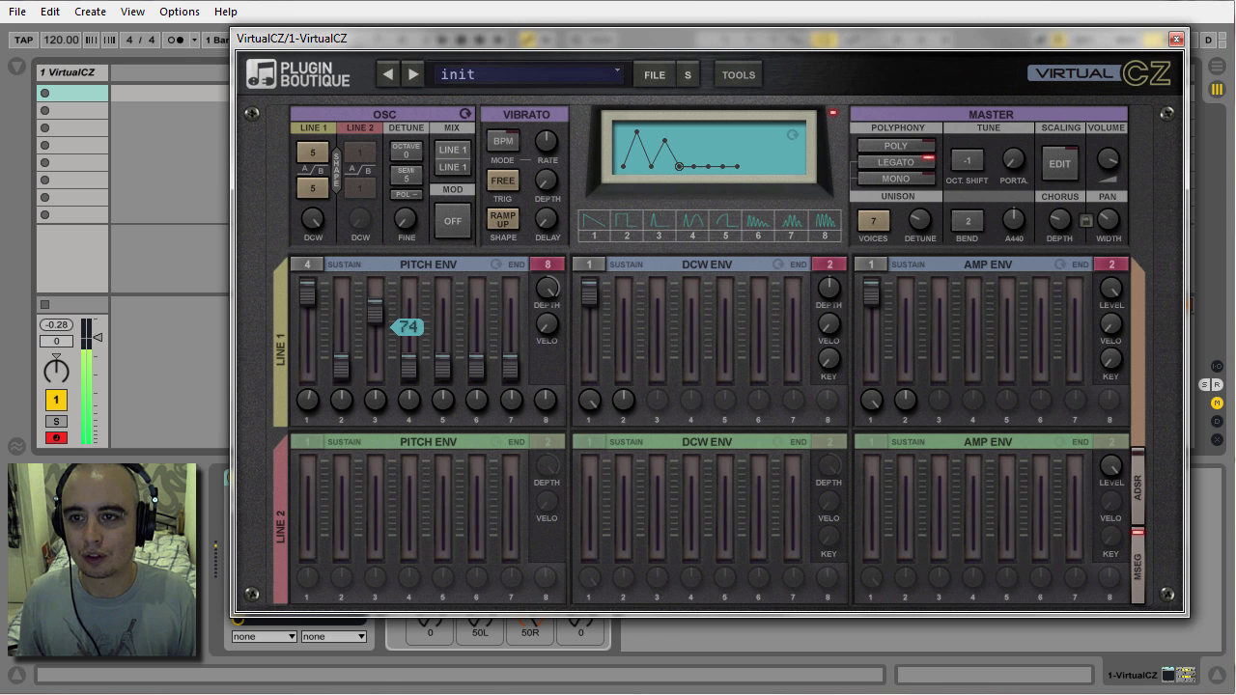
left_click(497, 264)
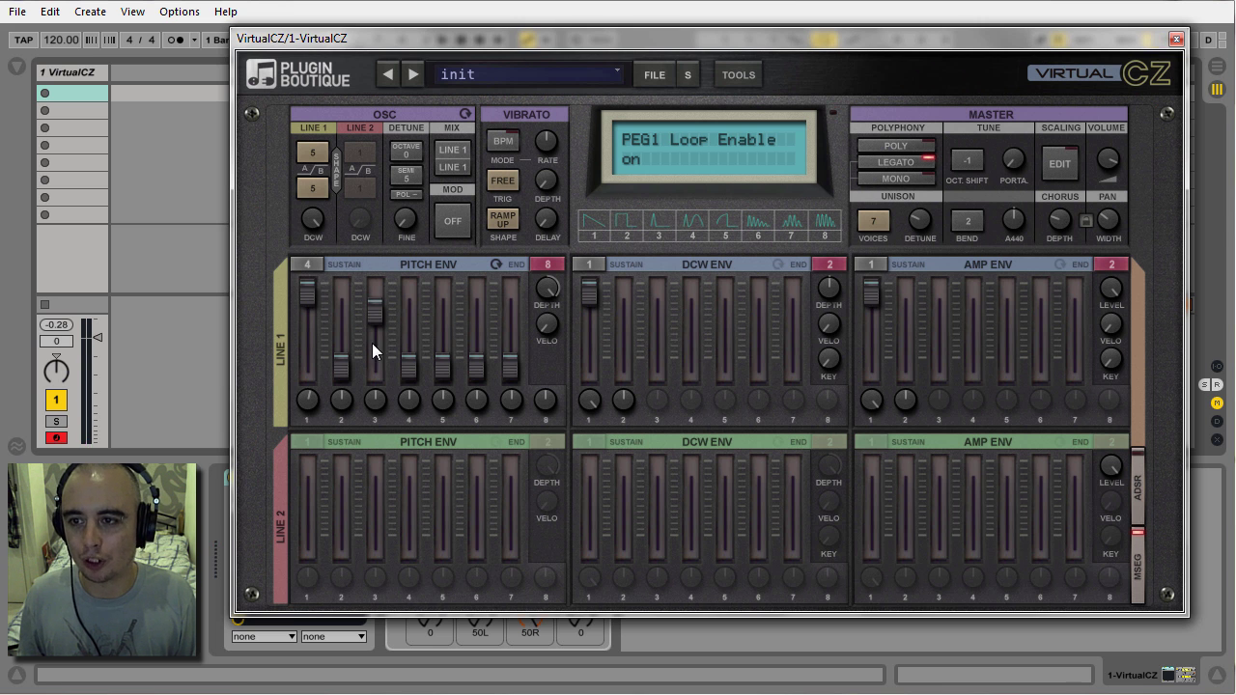
left_click(496, 266)
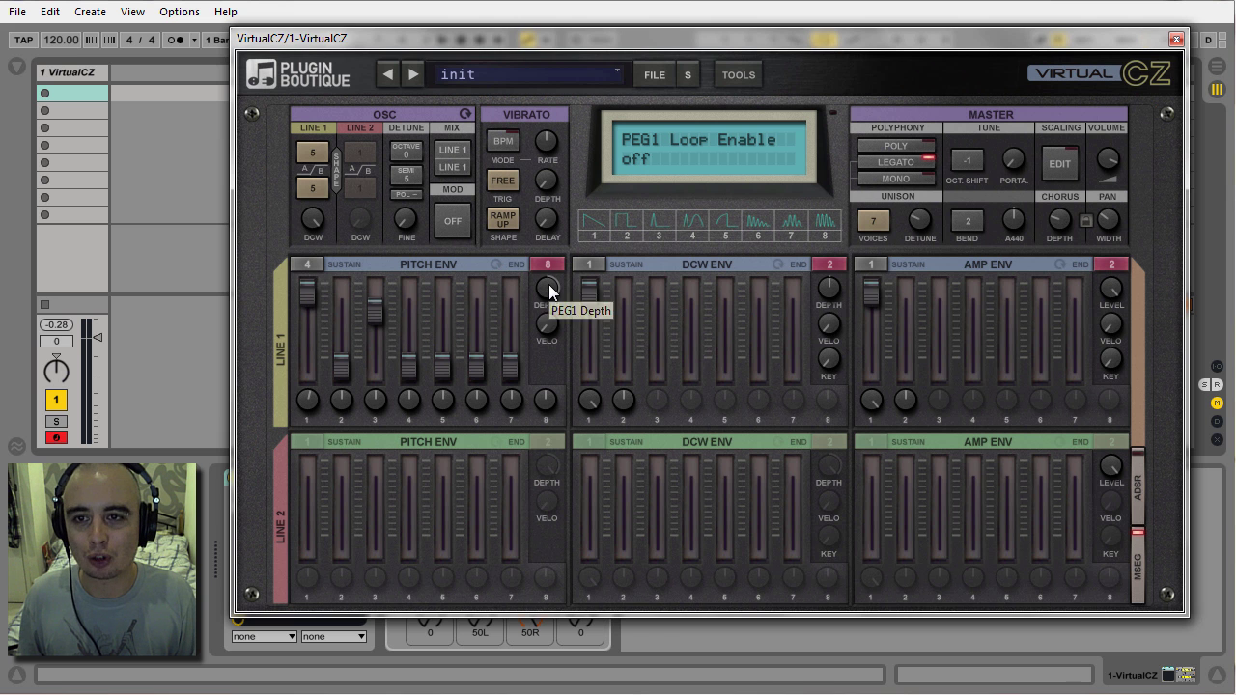
Reduce the Line 1 pitch envelope's depth to 28.00 st and further to 12.73 st
left_click_drag(548, 289, 549, 260)
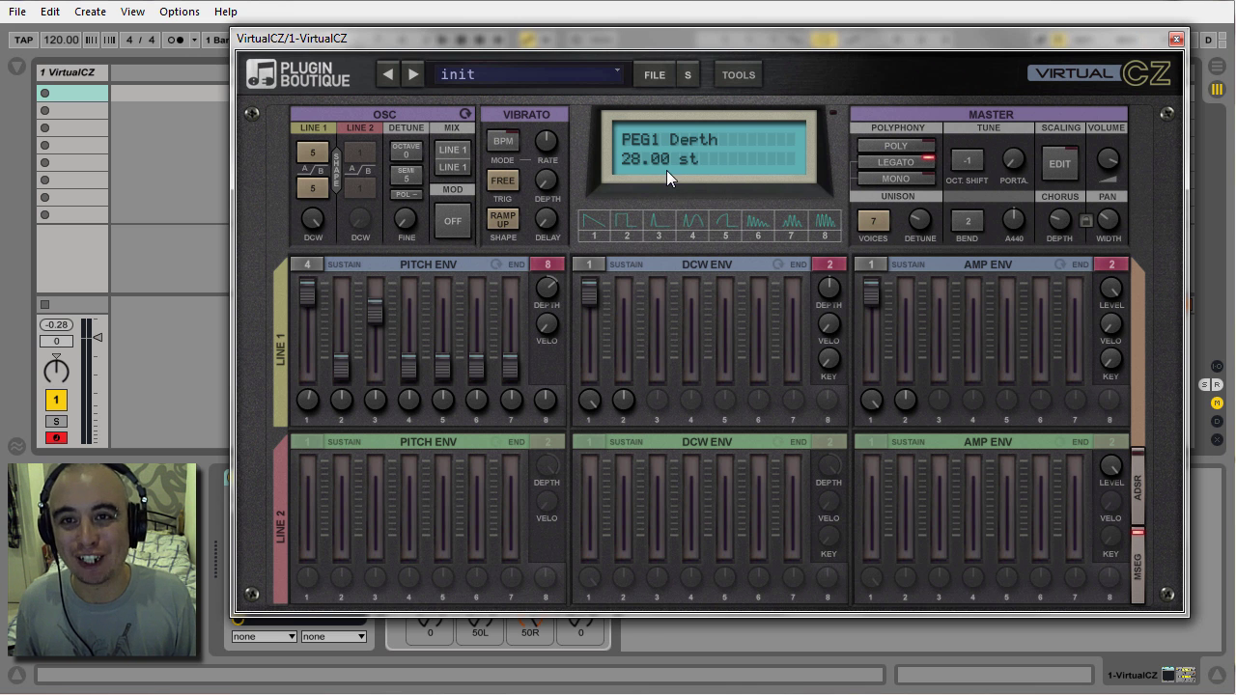
mouse_move(307, 292)
left_mouse_down()
mouse_move(307, 348)
mouse_move(307, 290)
left_mouse_up()
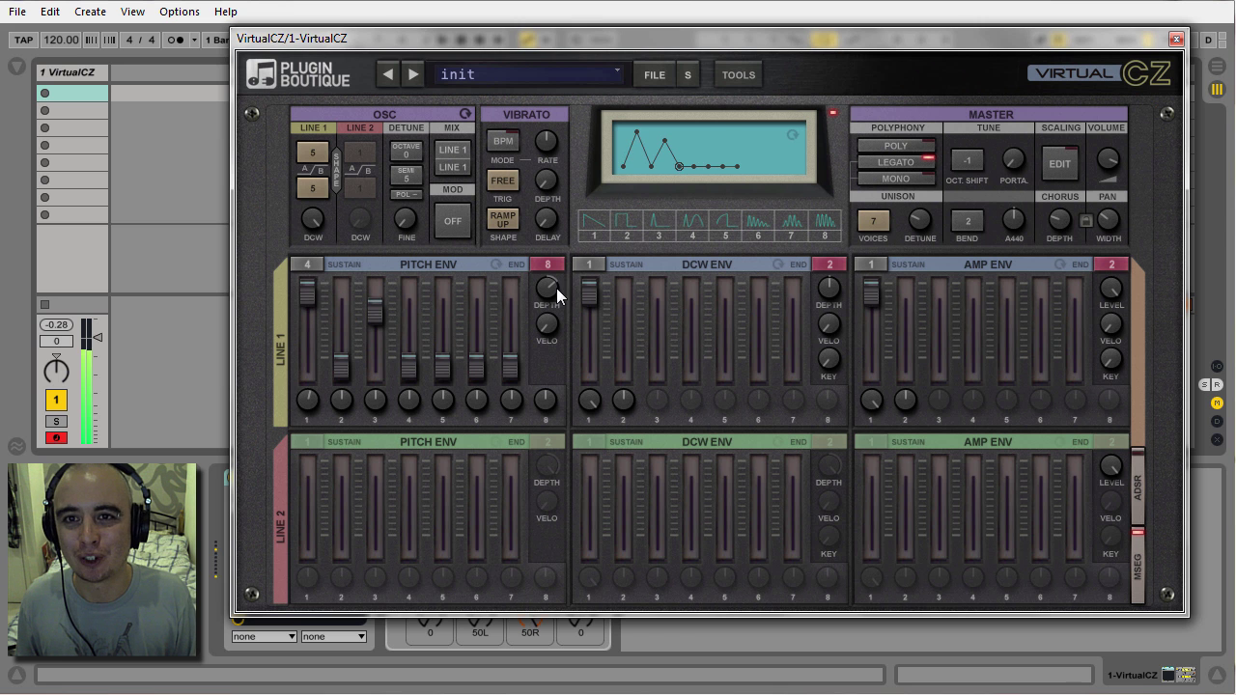
mouse_move(555, 288)
left_mouse_down()
mouse_move(555, 311)
mouse_move(554, 287)
left_mouse_up()
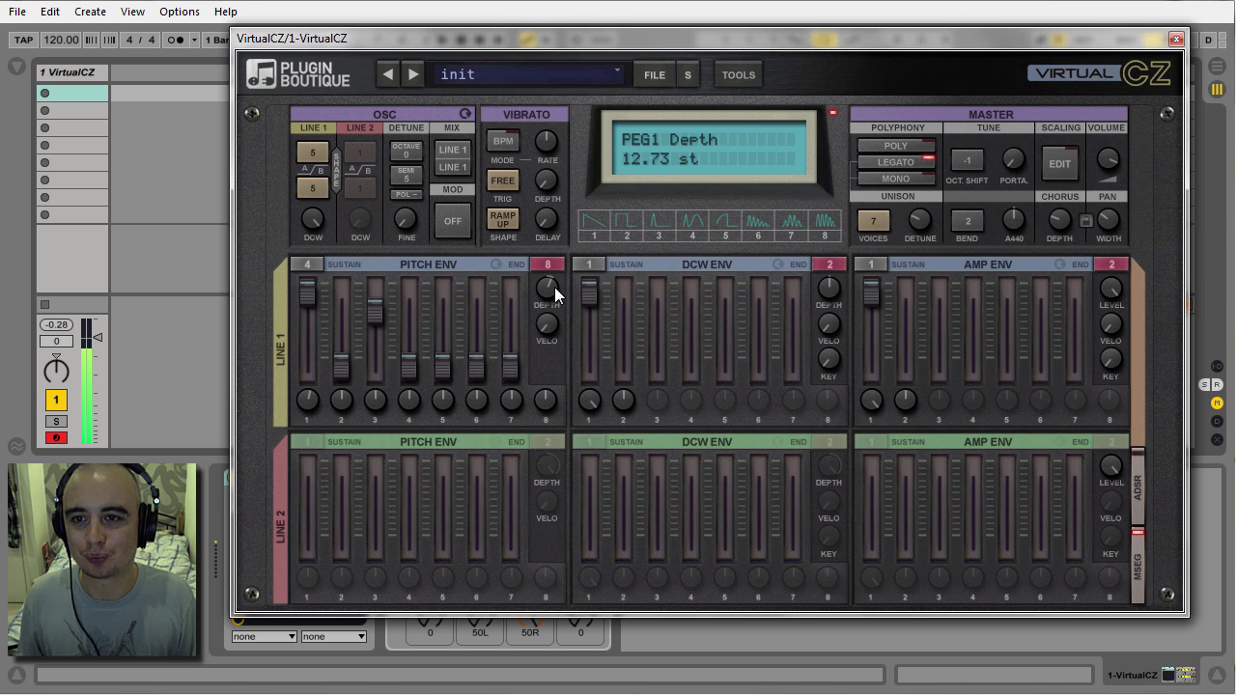
Try the Line 1 pitch envelope's velocity amount at 15 and 5, and return it to 0
left_click_drag(551, 324, 551, 324)
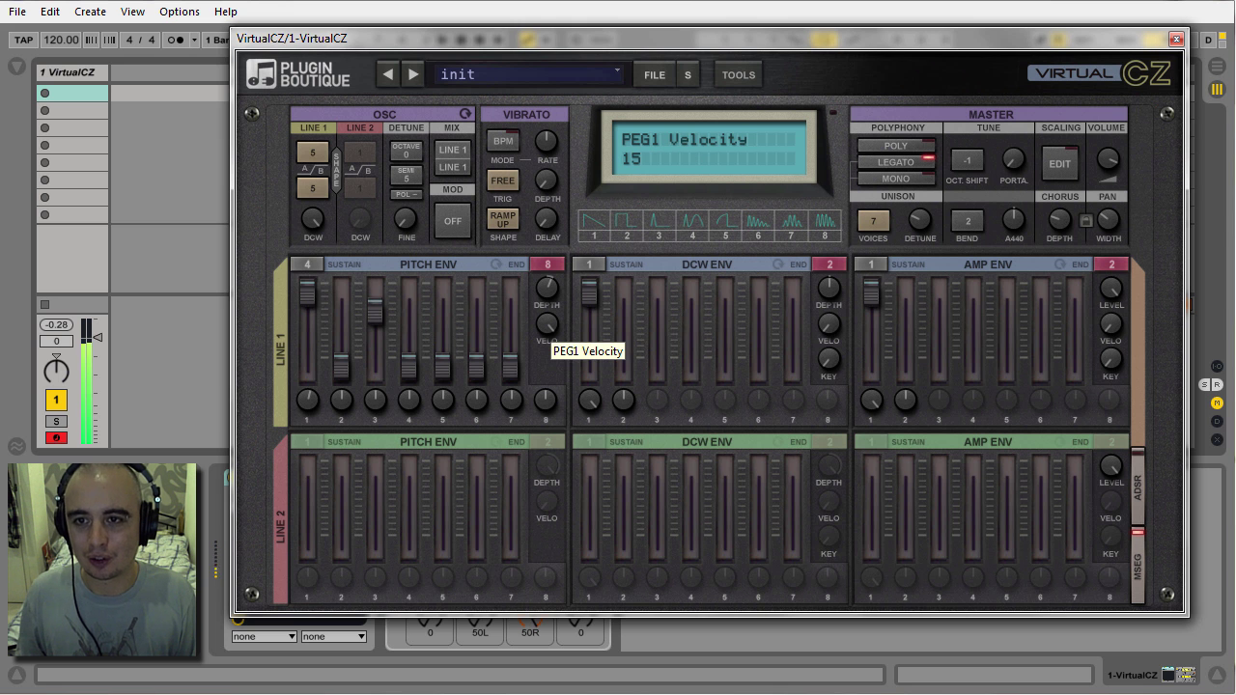
left_click_drag(546, 324, 546, 333)
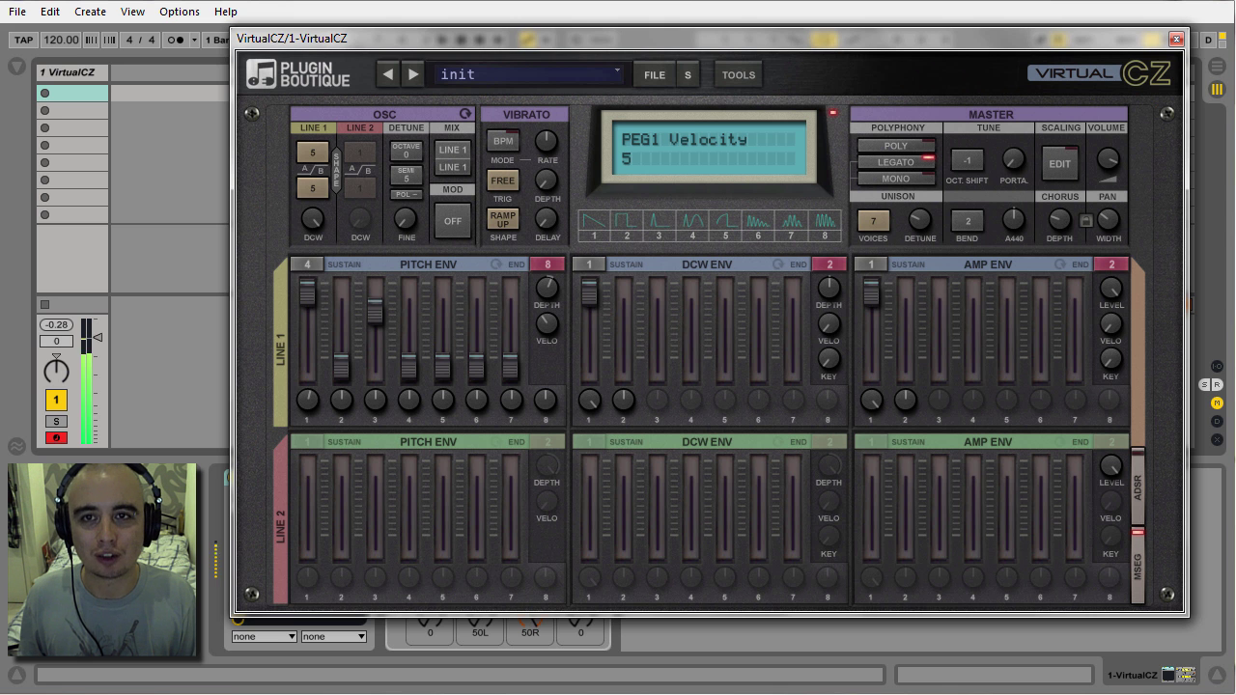
left_click_drag(547, 325, 546, 330)
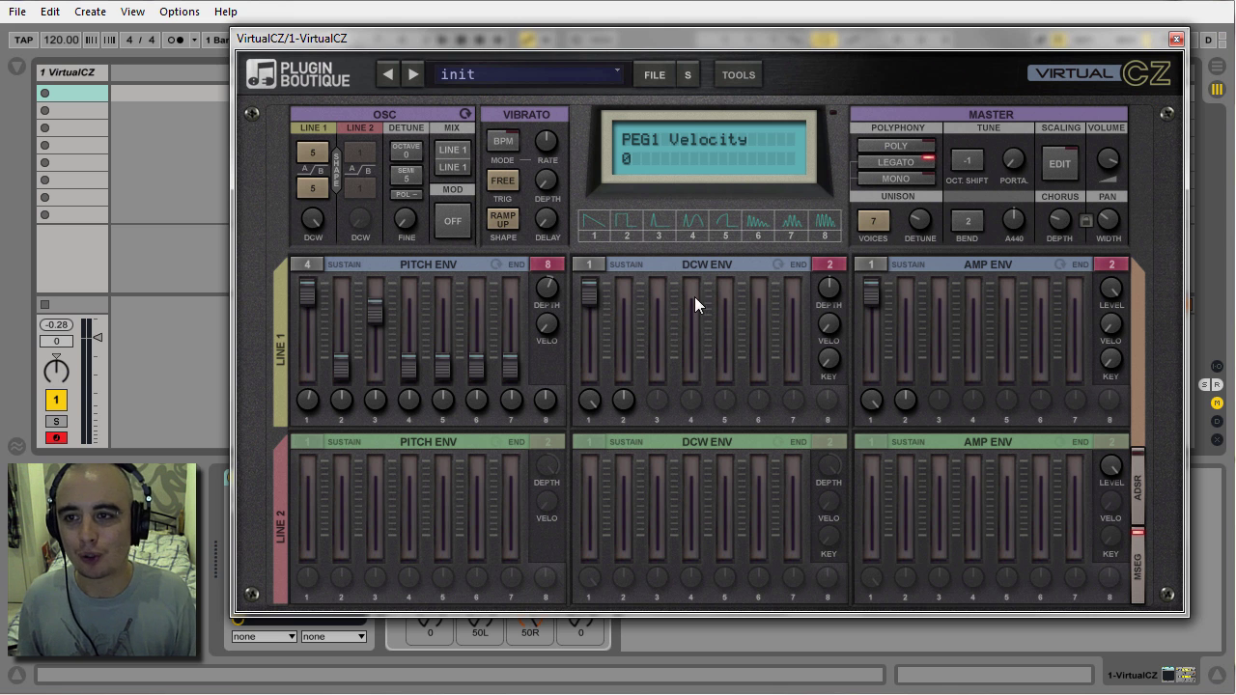
Randomise the Line 1 pitch envelope's settings five times in a row
right_click(435, 265)
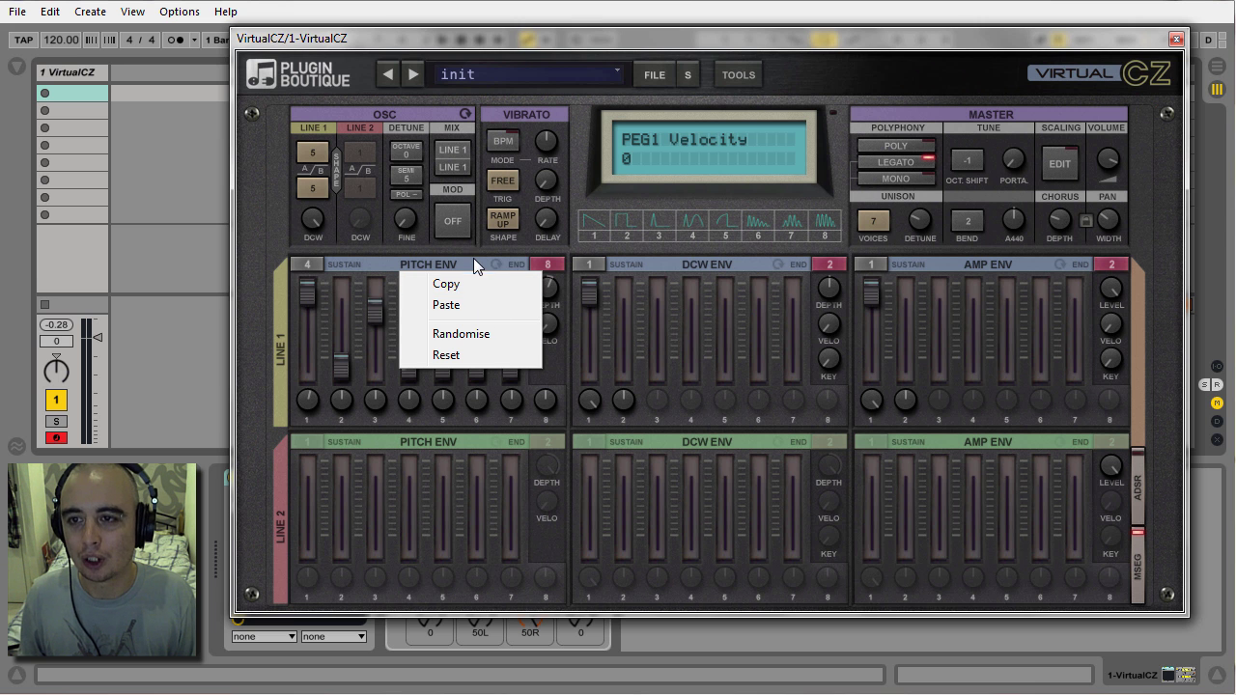
left_click(472, 338)
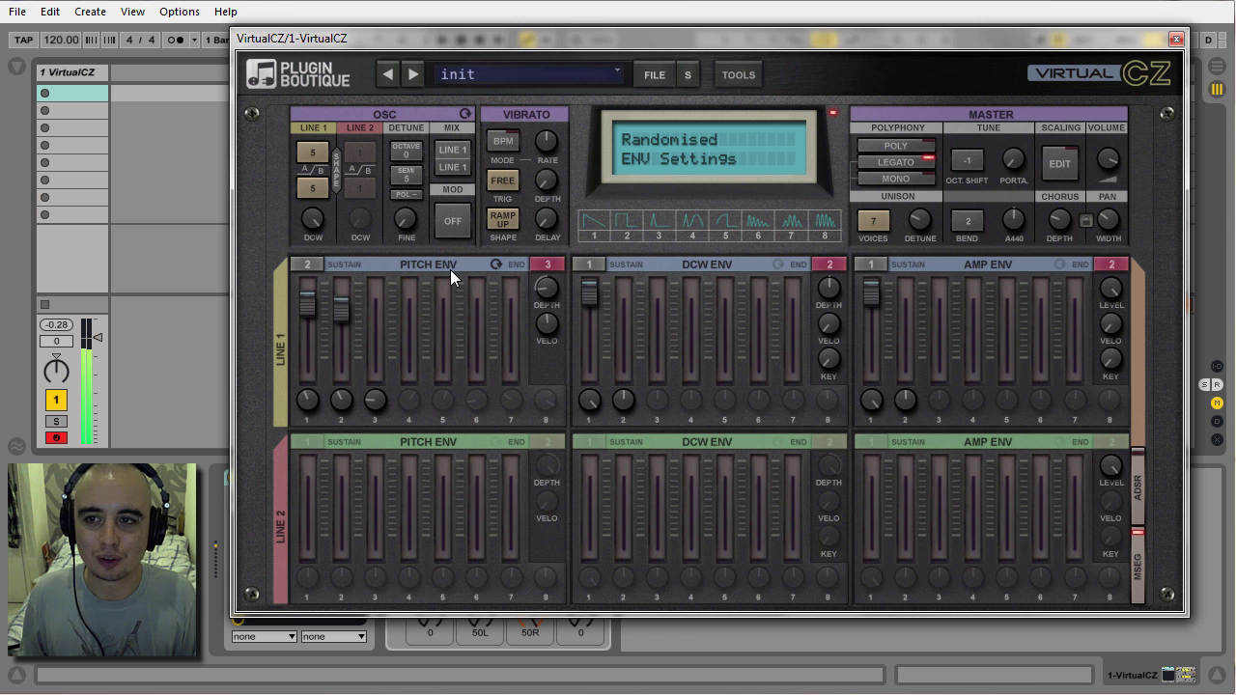
right_click(449, 262)
left_click(449, 348)
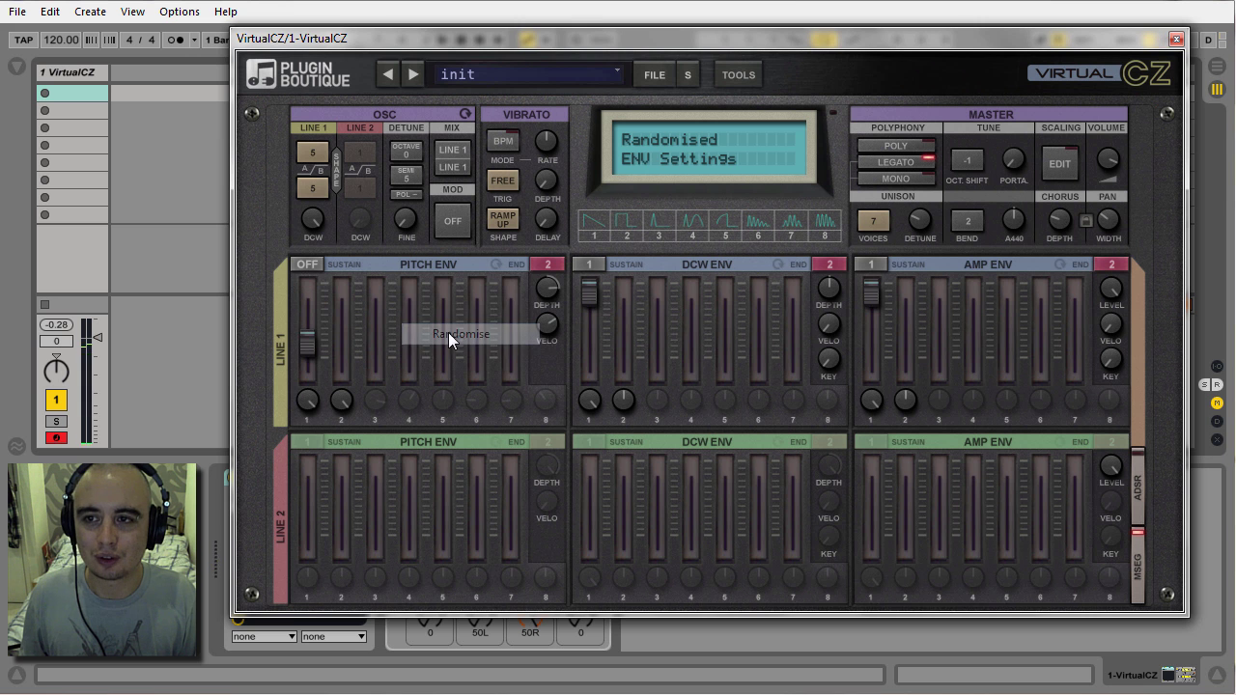
right_click(428, 265)
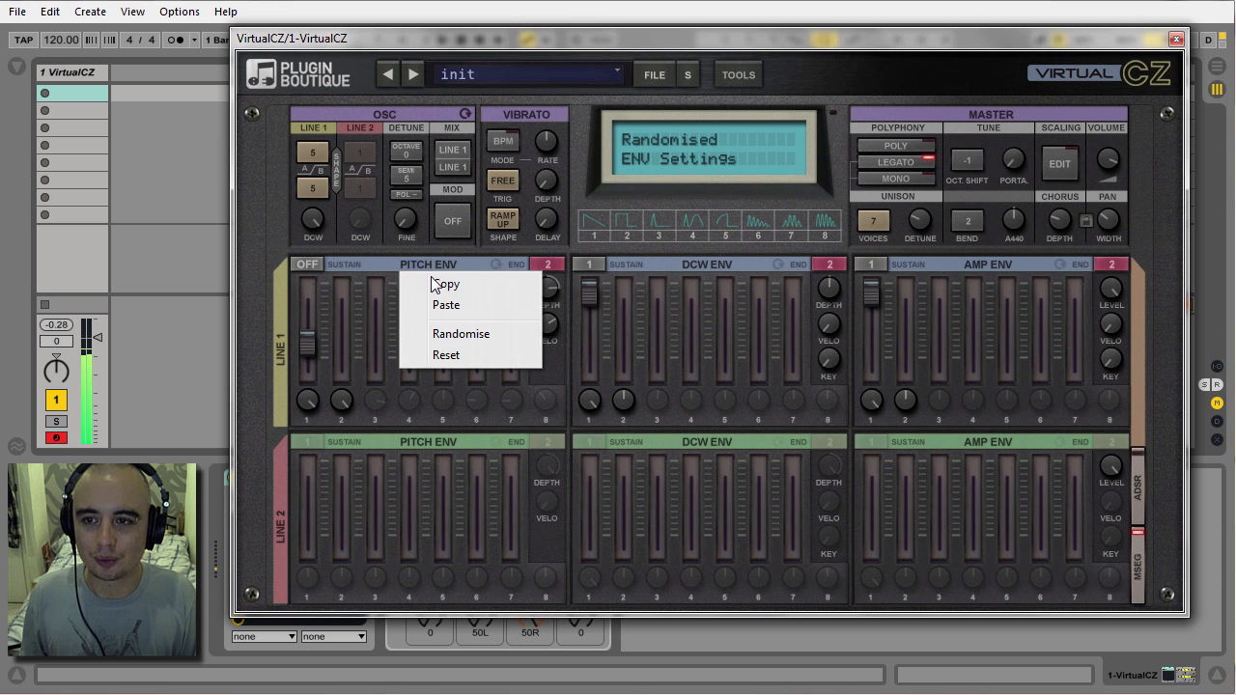
left_click(441, 334)
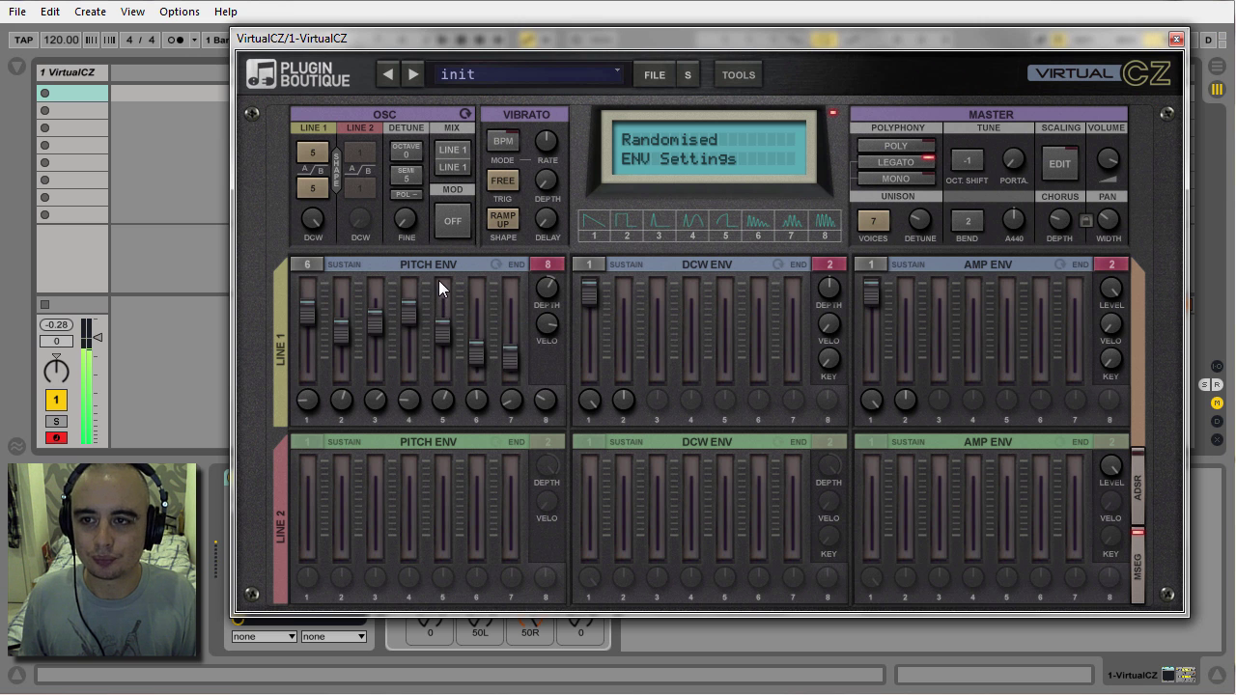
right_click(439, 261)
left_click(440, 338)
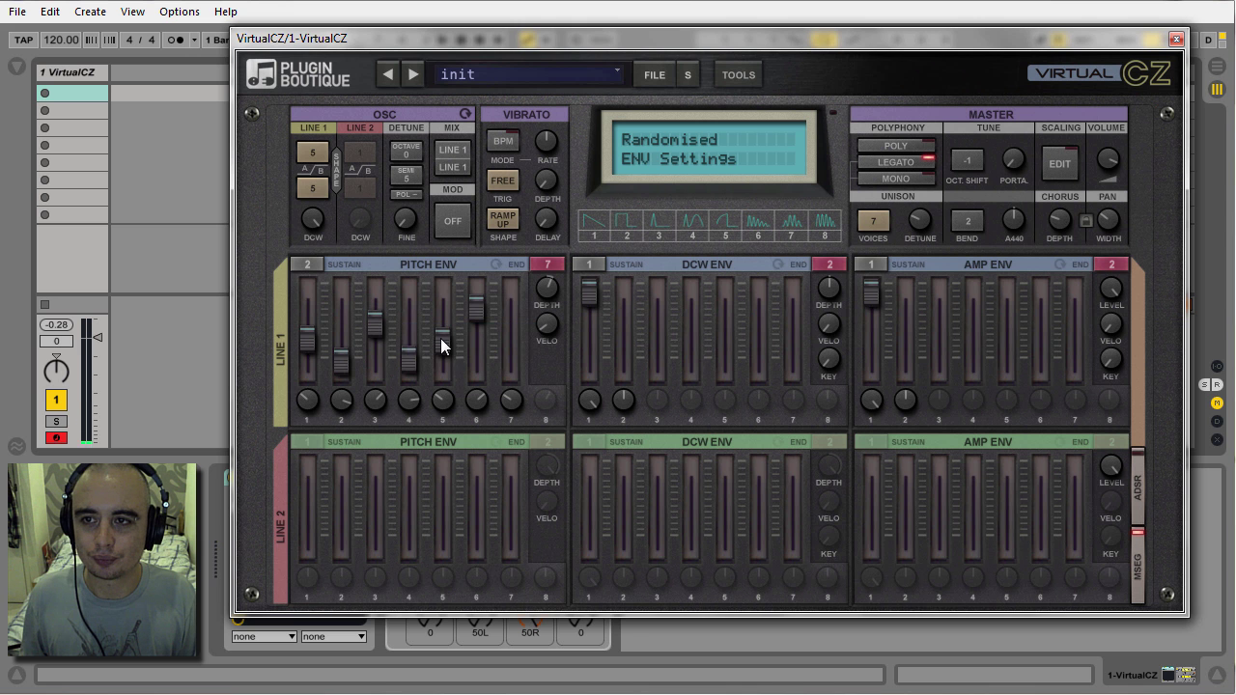
right_click(442, 262)
left_click(439, 336)
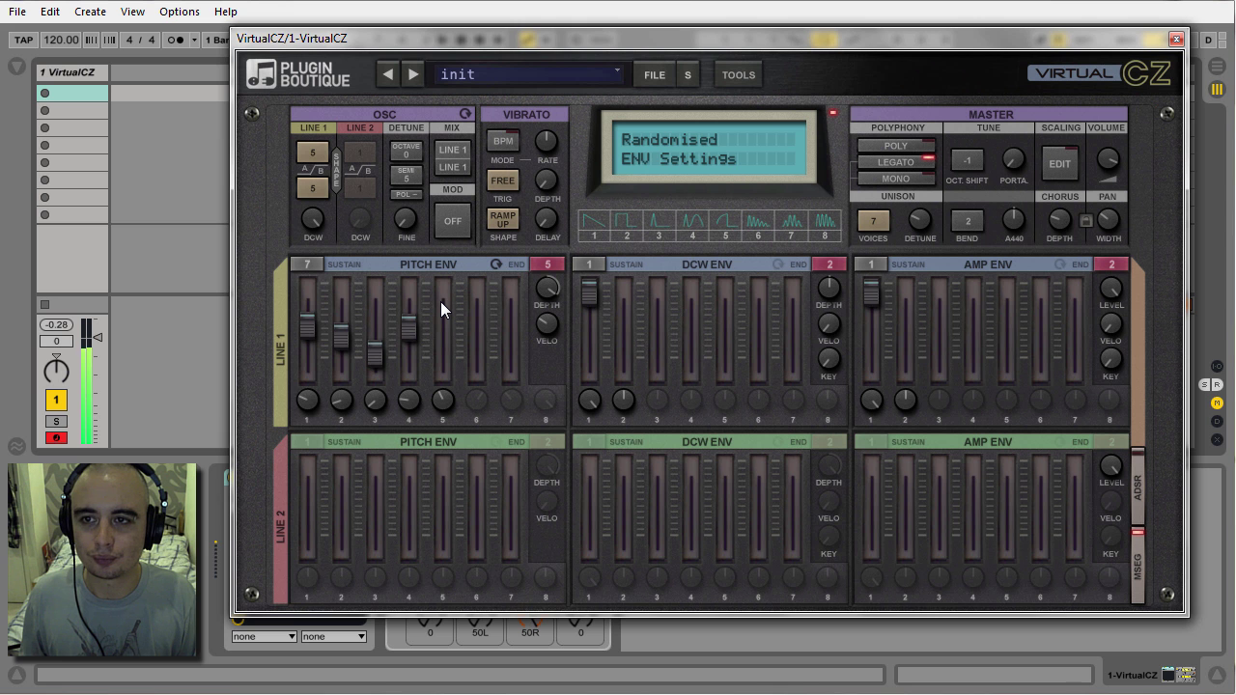
Reset the Line 1 pitch envelope and set the Line 1 DCW base to 0 %
right_click(433, 267)
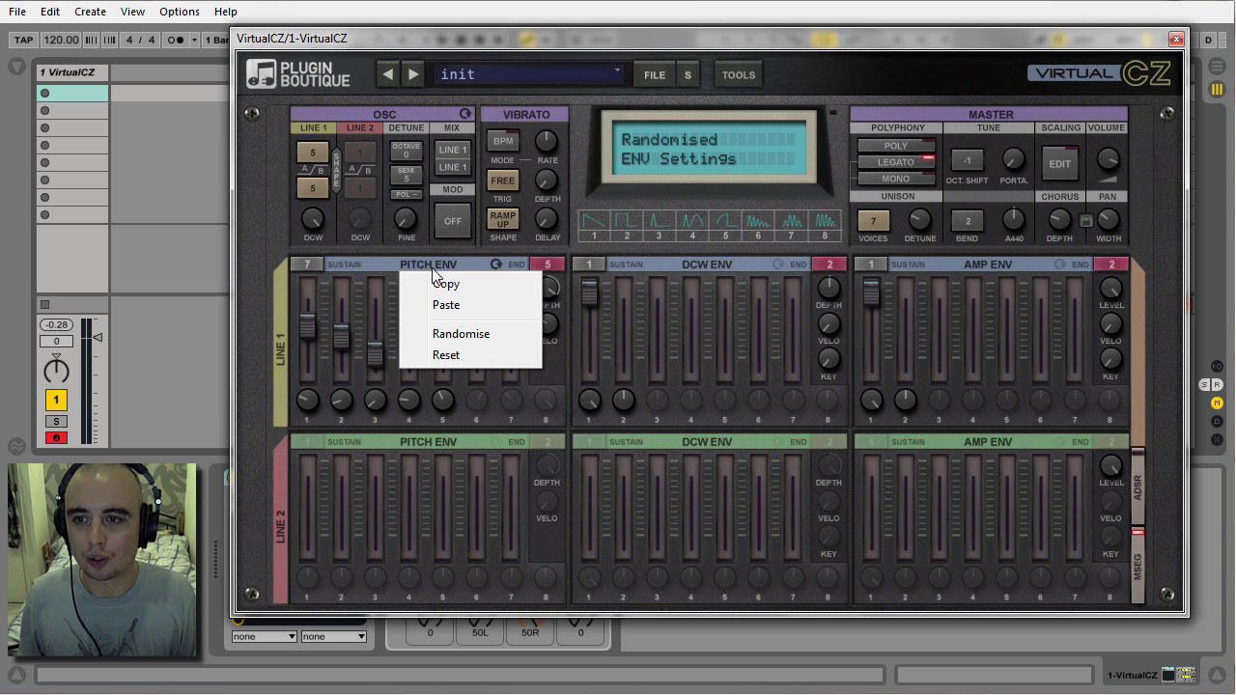
left_click(444, 353)
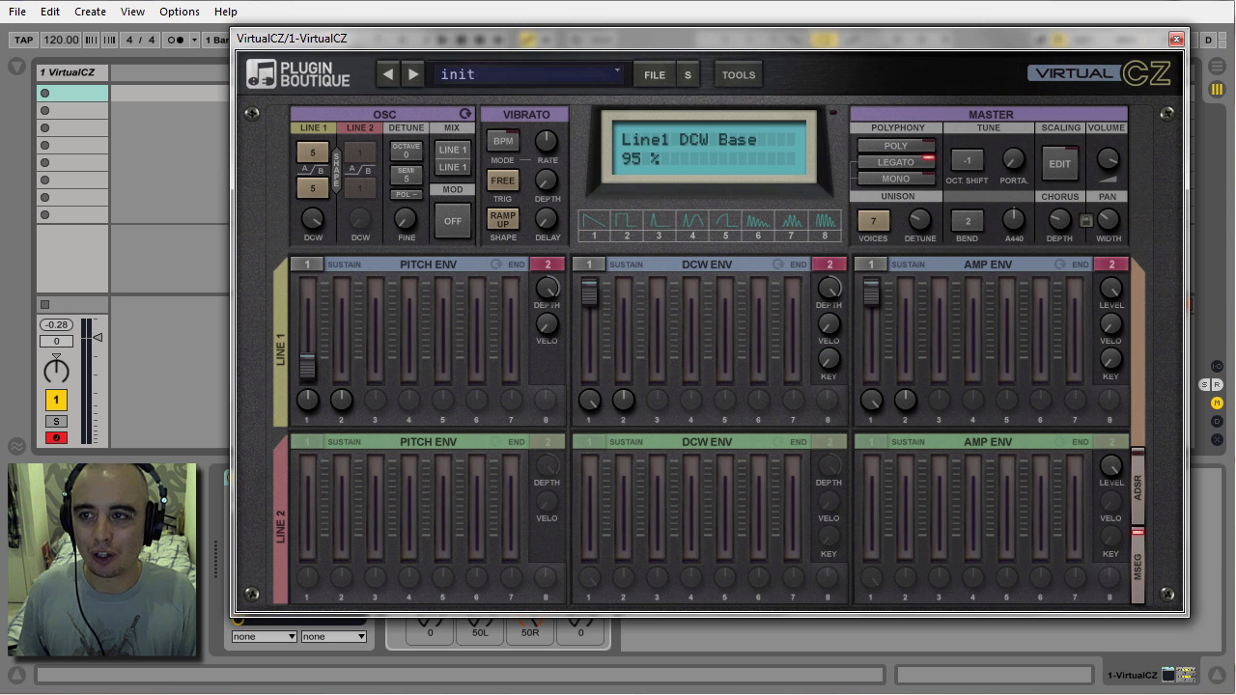
double_click(312, 218)
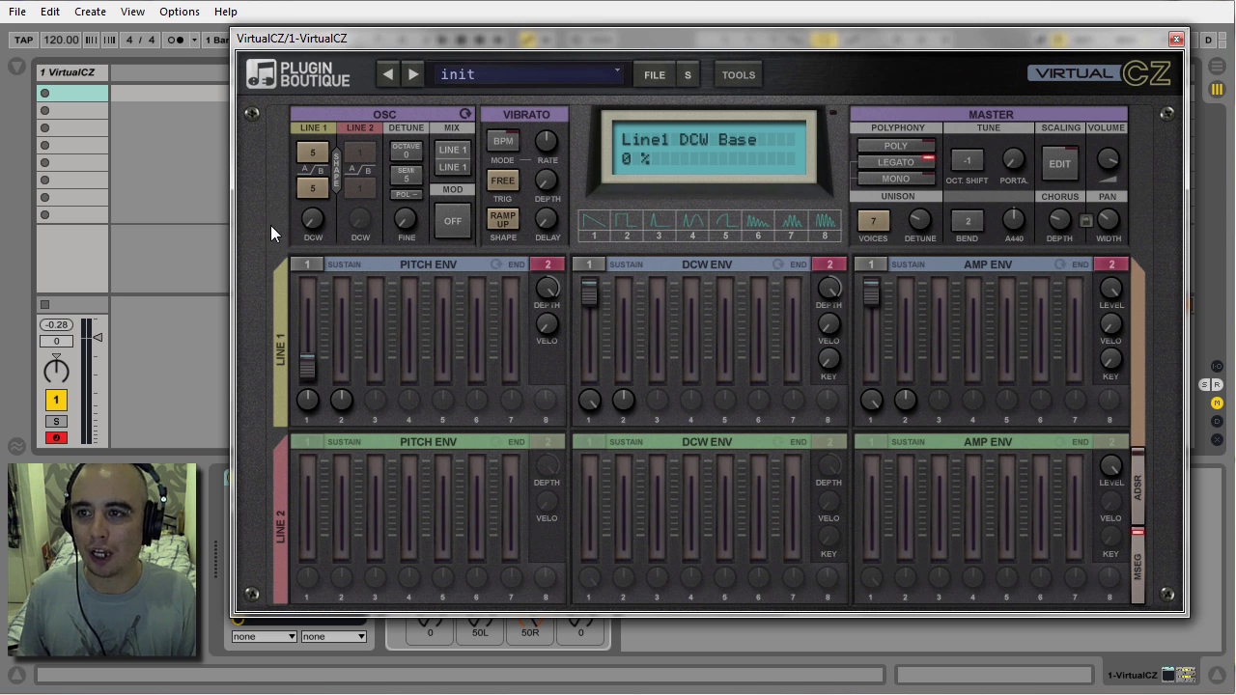
left_click_drag(319, 228, 312, 267)
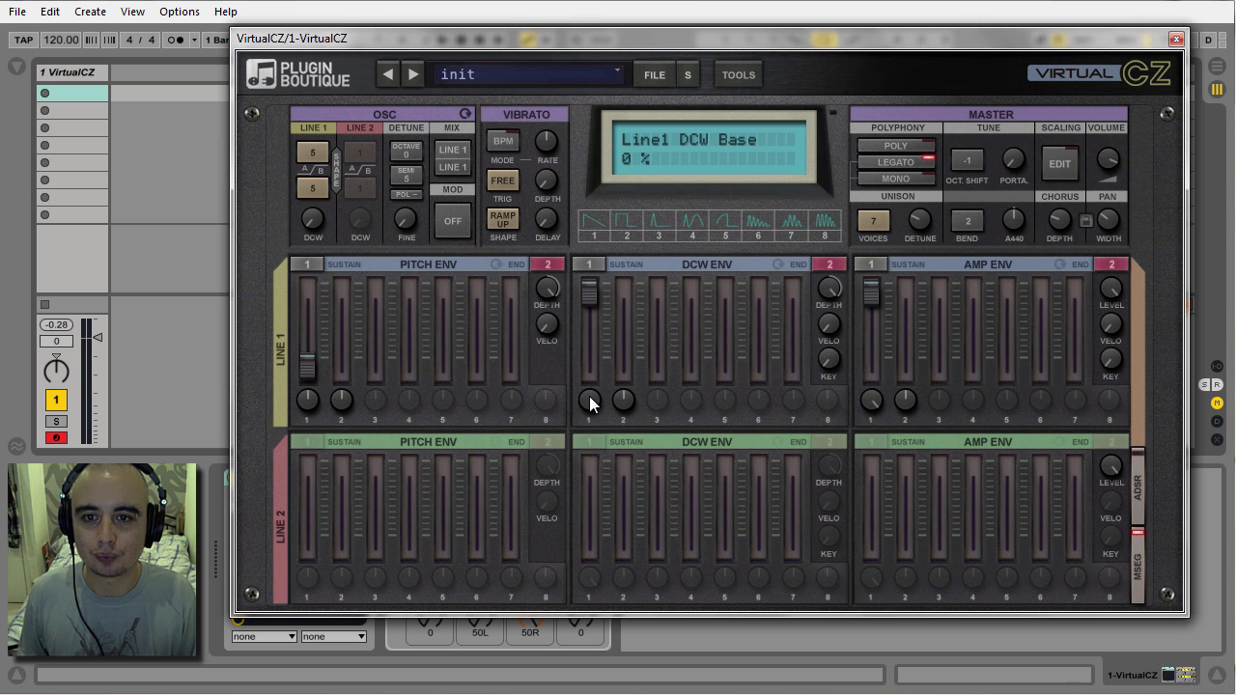
Slow the Line 1 DCW envelope's first rate to 20 (13.00 s), and raise it to 51 (498 ms)
mouse_move(589, 396)
left_mouse_down()
mouse_move(589, 358)
mouse_move(589, 378)
mouse_move(604, 383)
left_mouse_up()
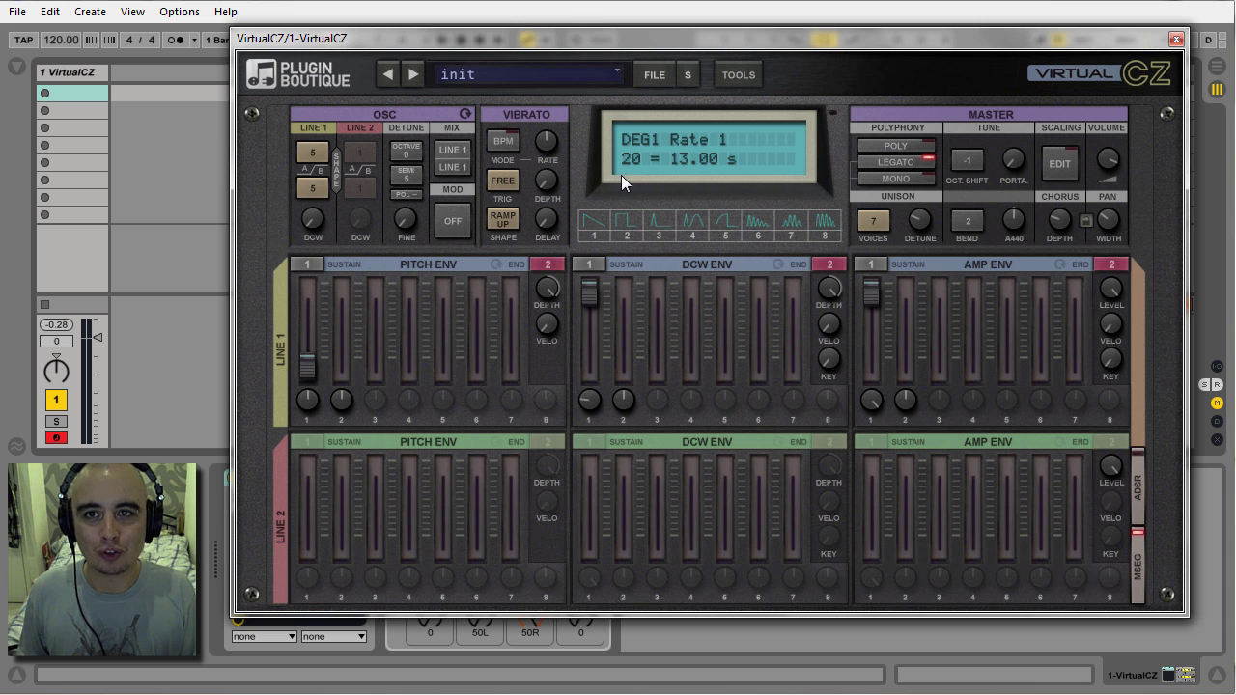
left_click(585, 400)
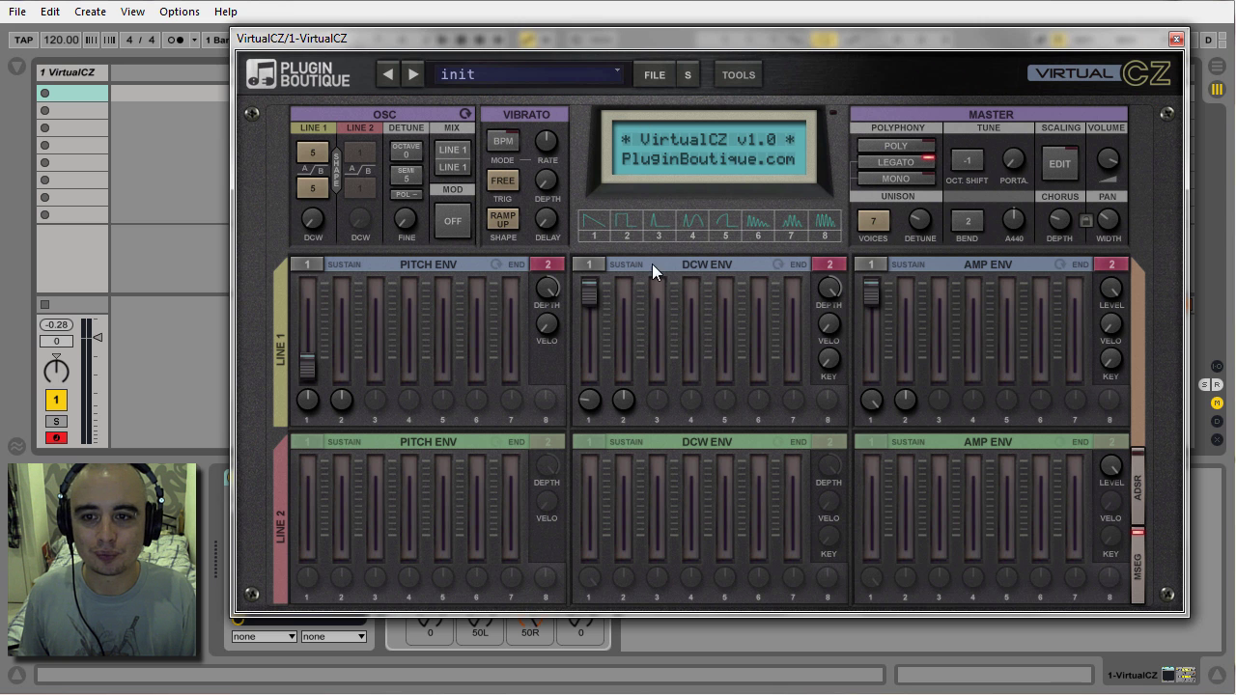
mouse_move(592, 327)
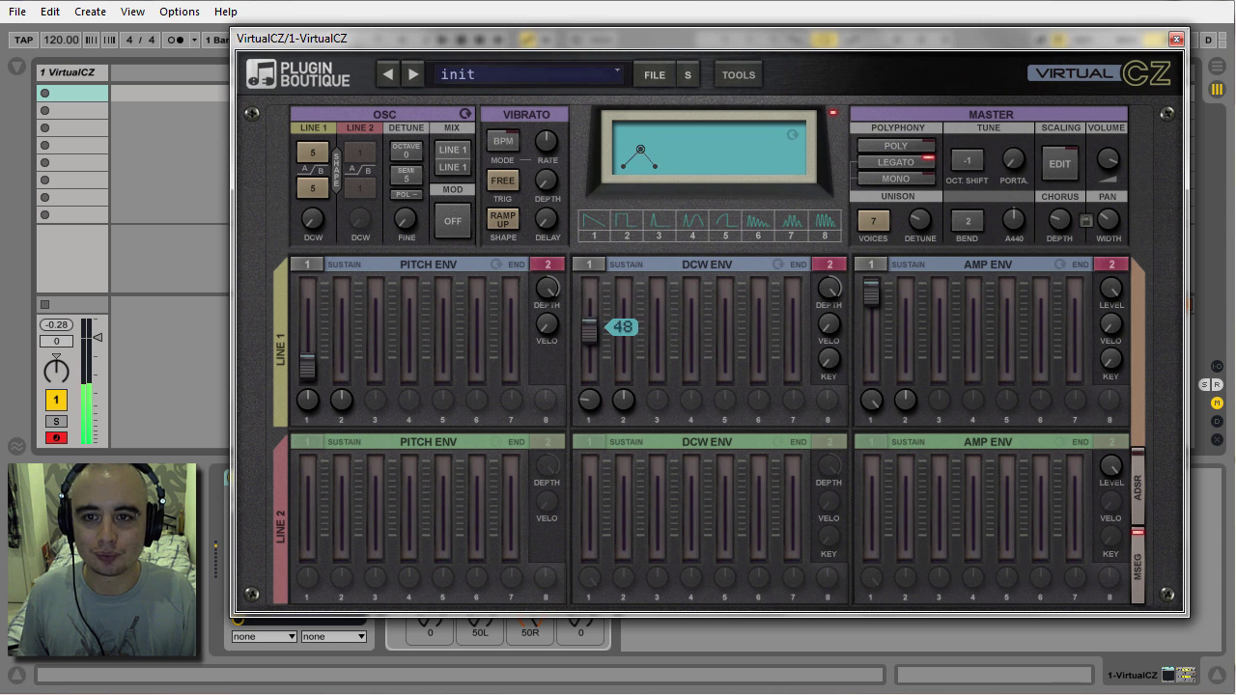
left_click_drag(589, 399, 589, 370)
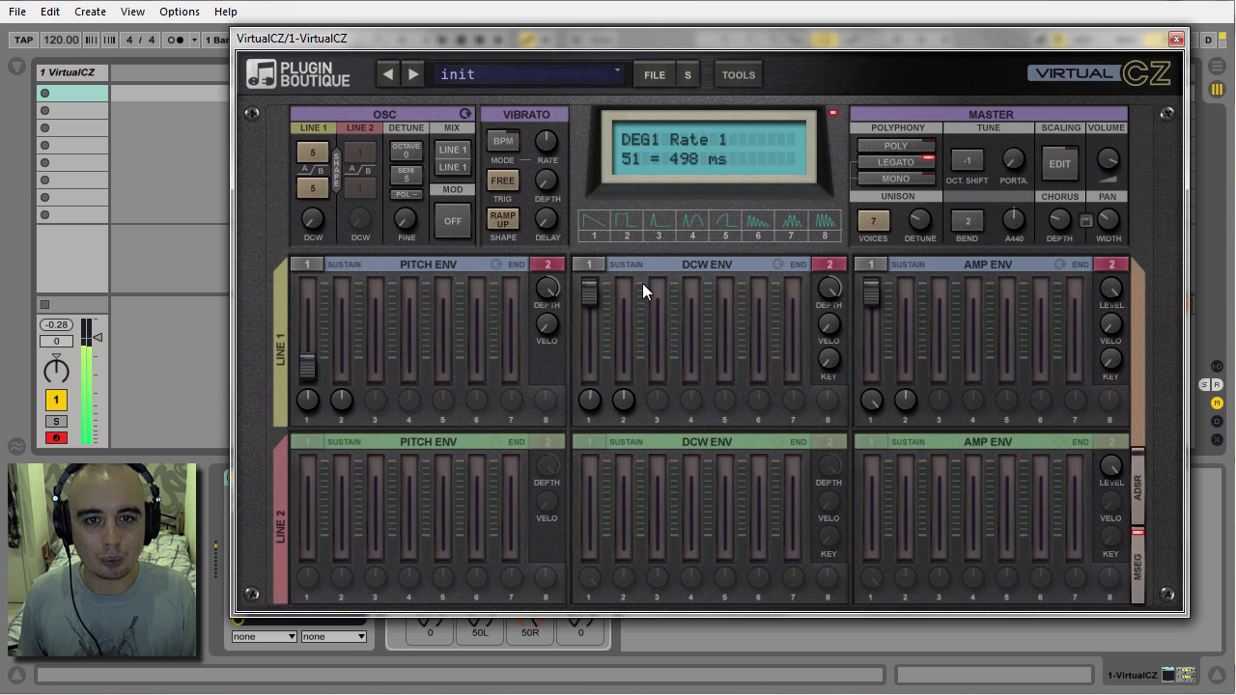
Set the Line 1 DCW envelope's end step to 4 and its sustain step to 4
left_click(826, 264)
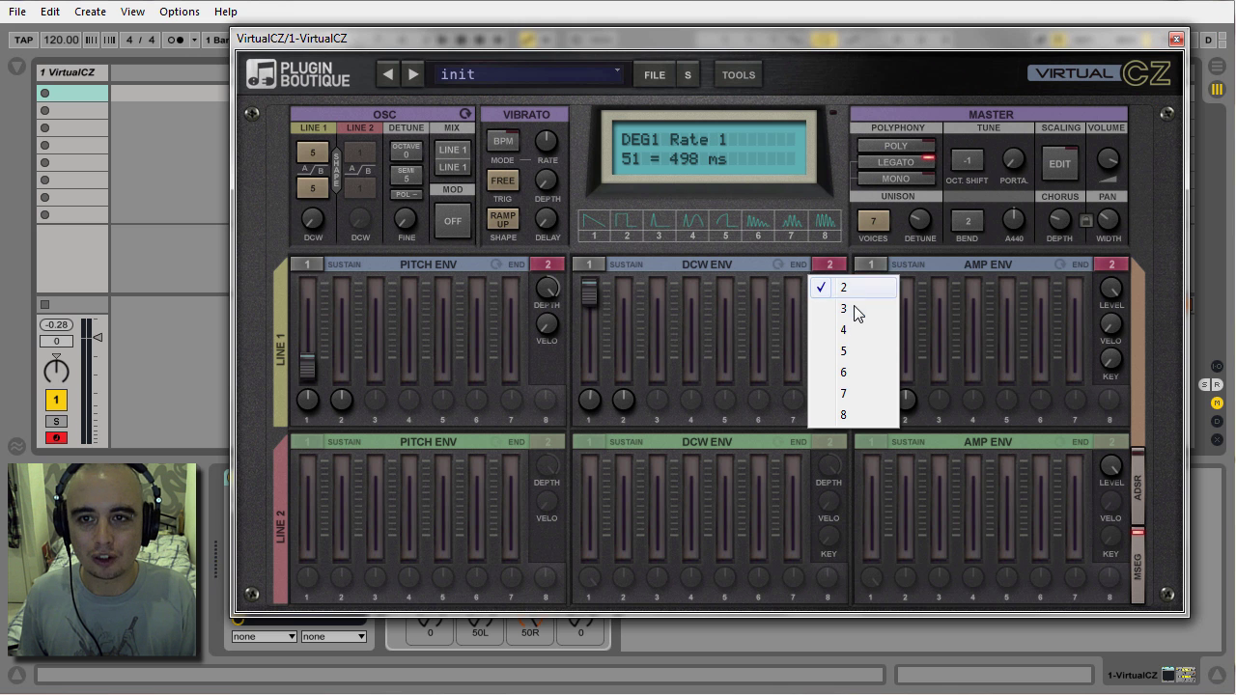
left_click(854, 330)
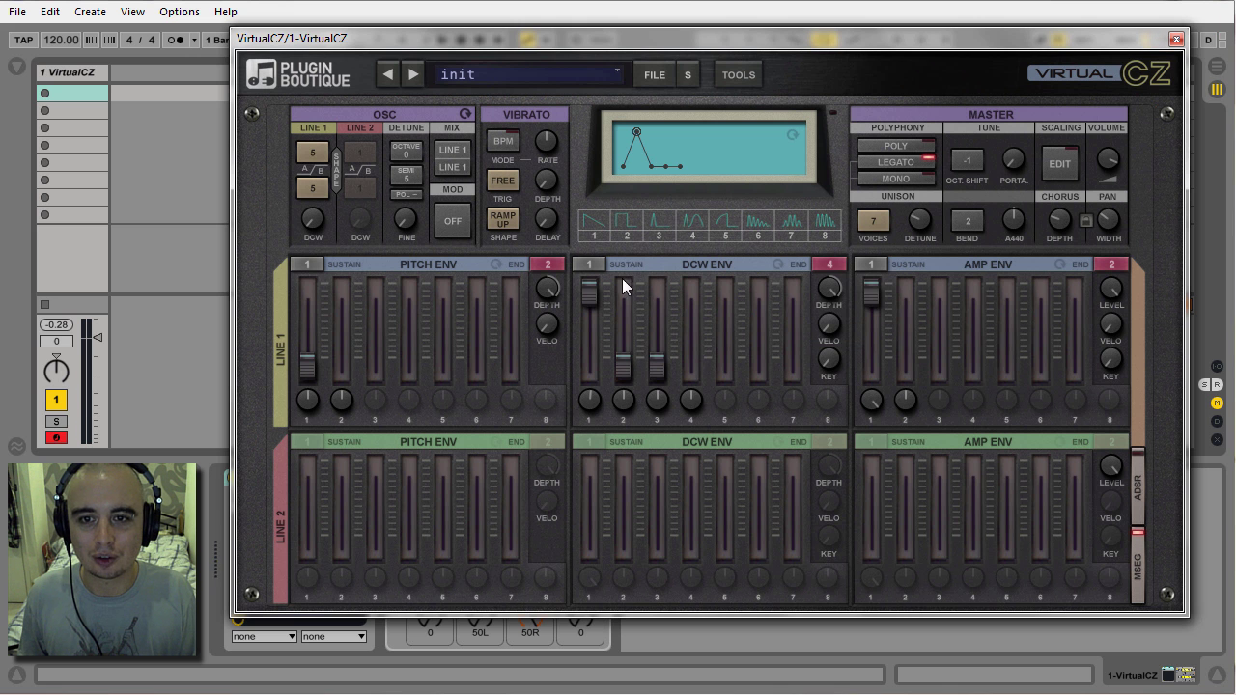
left_click(591, 263)
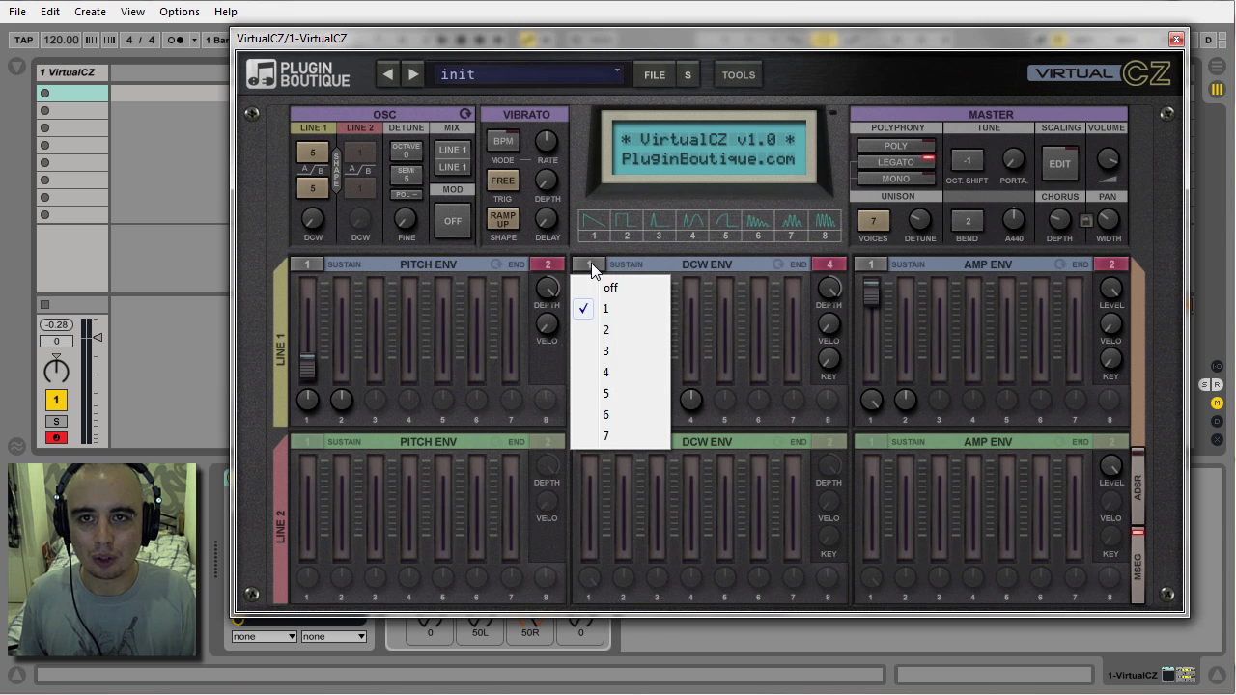
left_click(615, 371)
Shape the Line 1 DCW envelope's second and third levels and rates, and set its sustain step to 3
left_click_drag(623, 365, 656, 308)
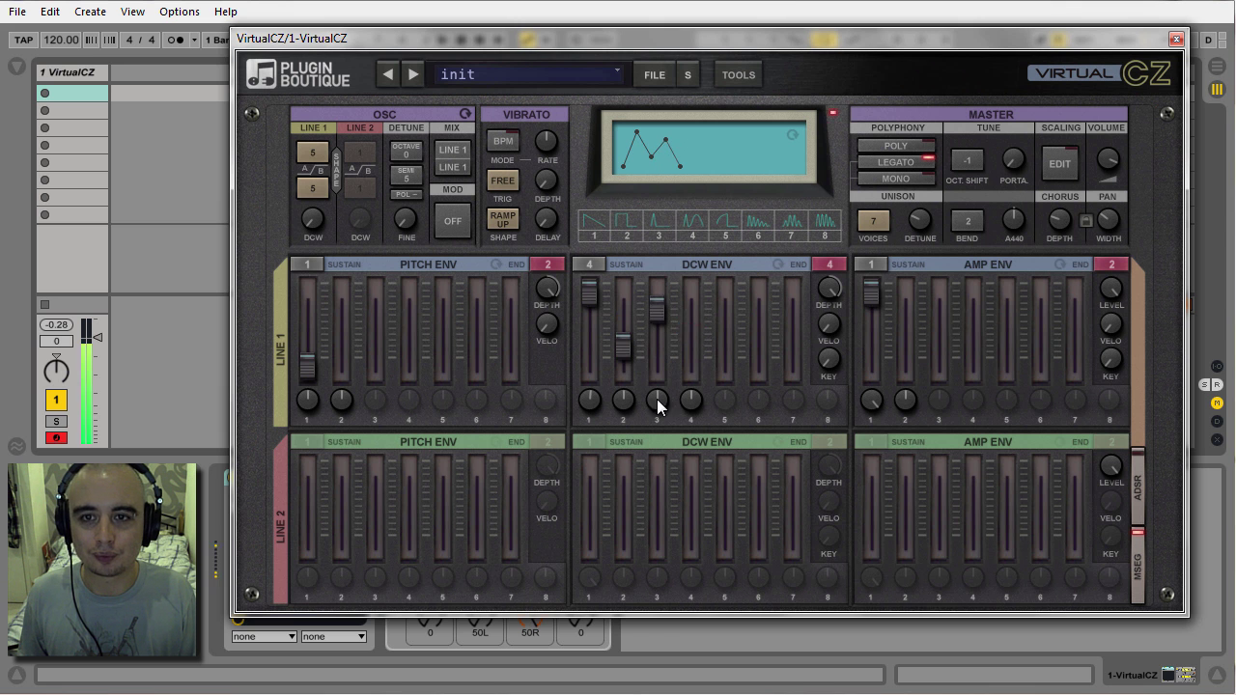
left_click_drag(657, 400, 619, 397)
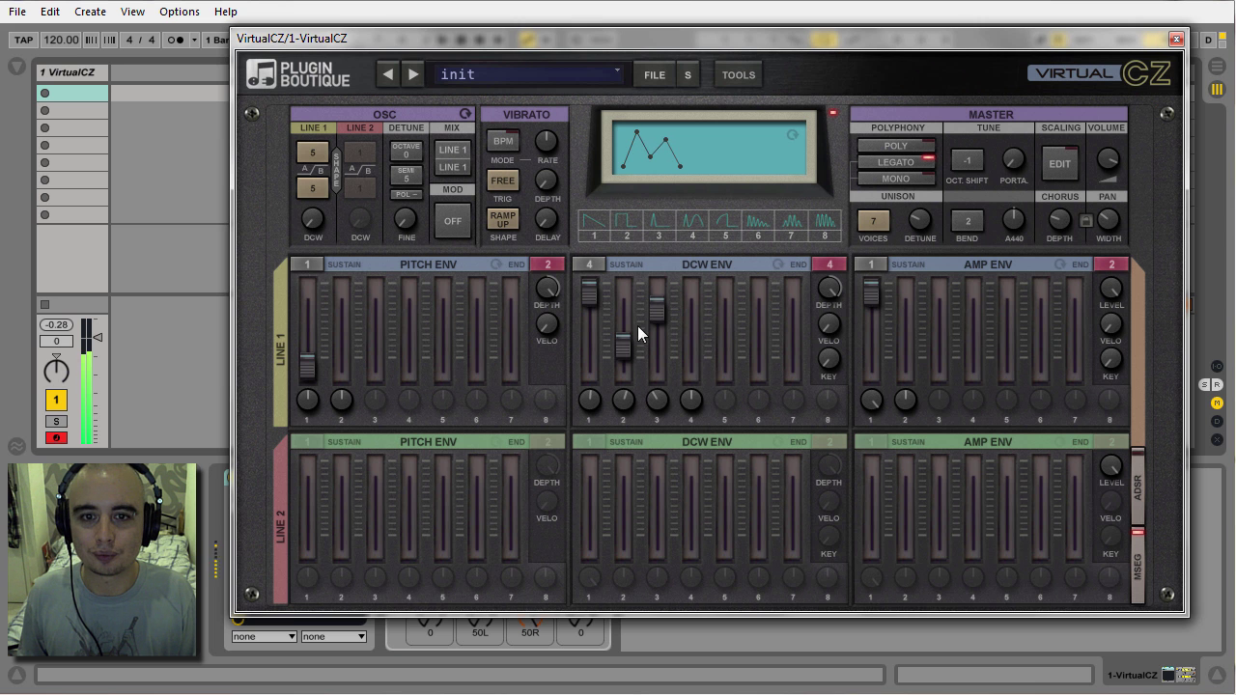
left_click_drag(631, 328, 662, 387)
left_click(600, 266)
left_click(618, 351)
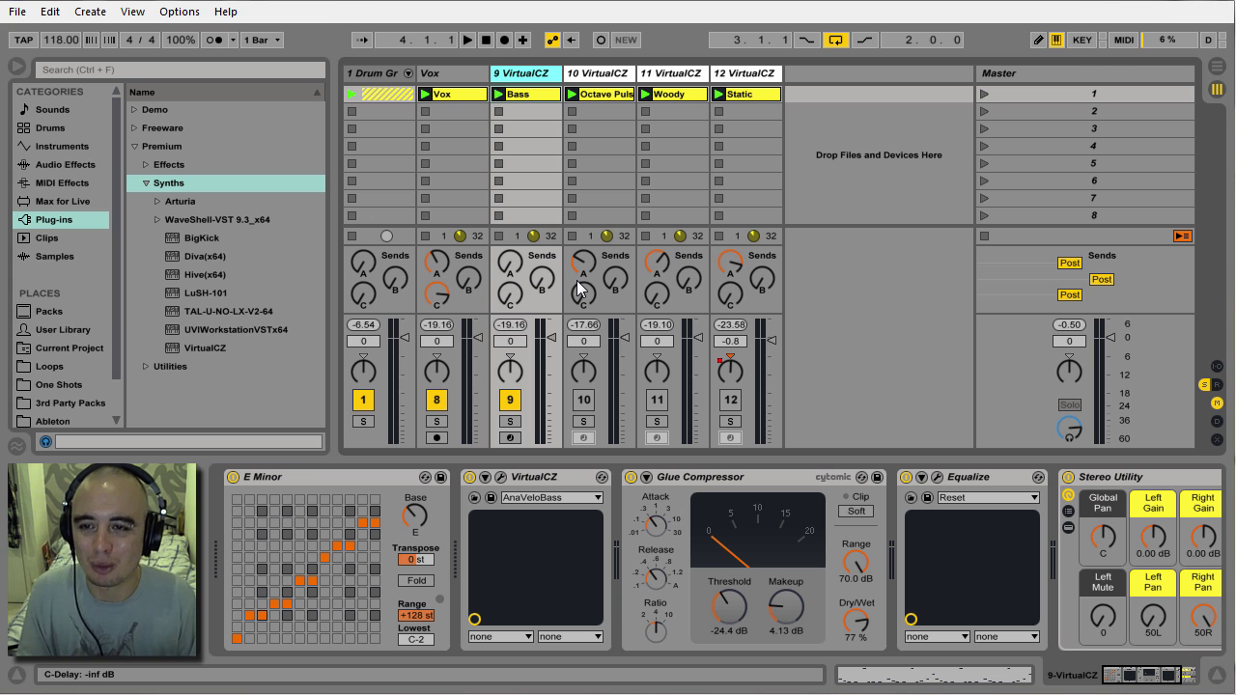
In the Ableton Live set, play scene 1 with the Bass track muted and unmute that track during playback
left_click(510, 400)
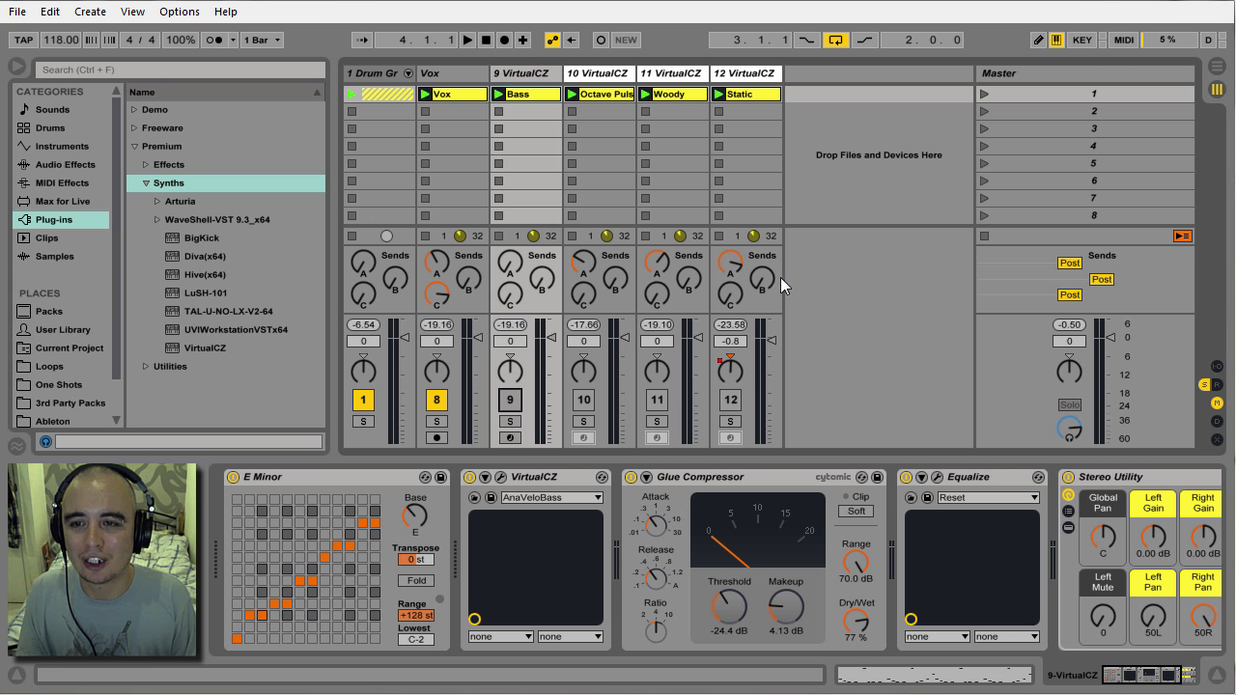
left_click(985, 95)
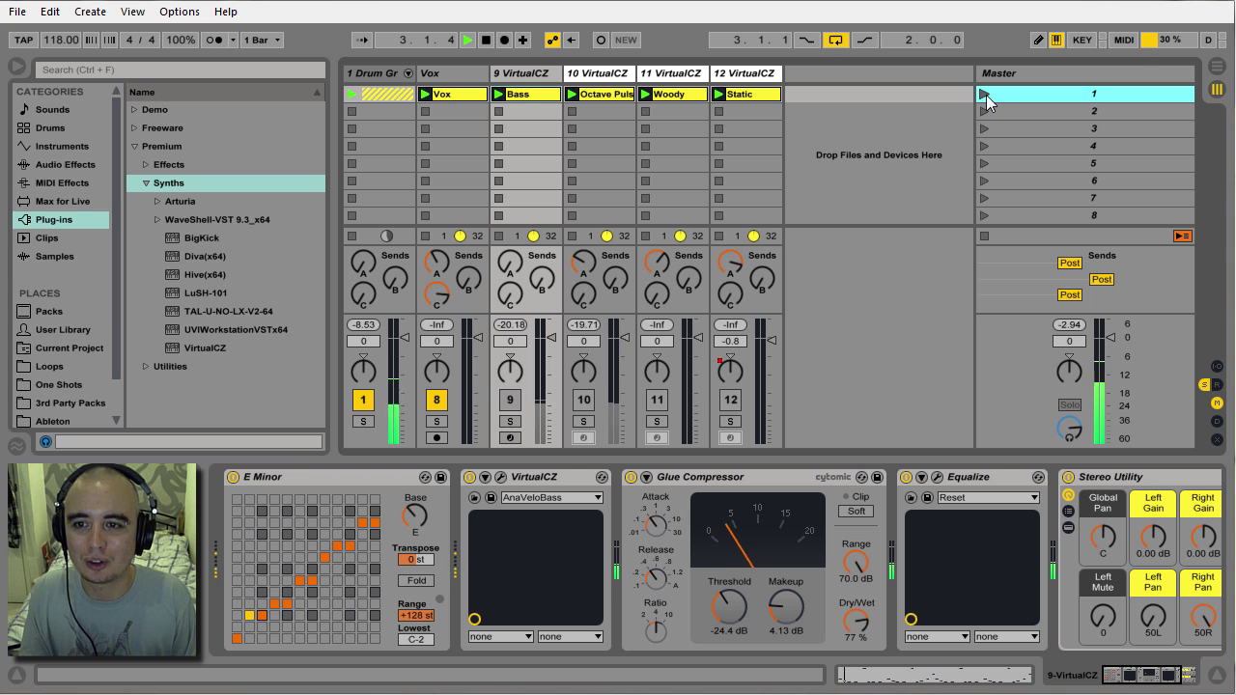
left_click(509, 400)
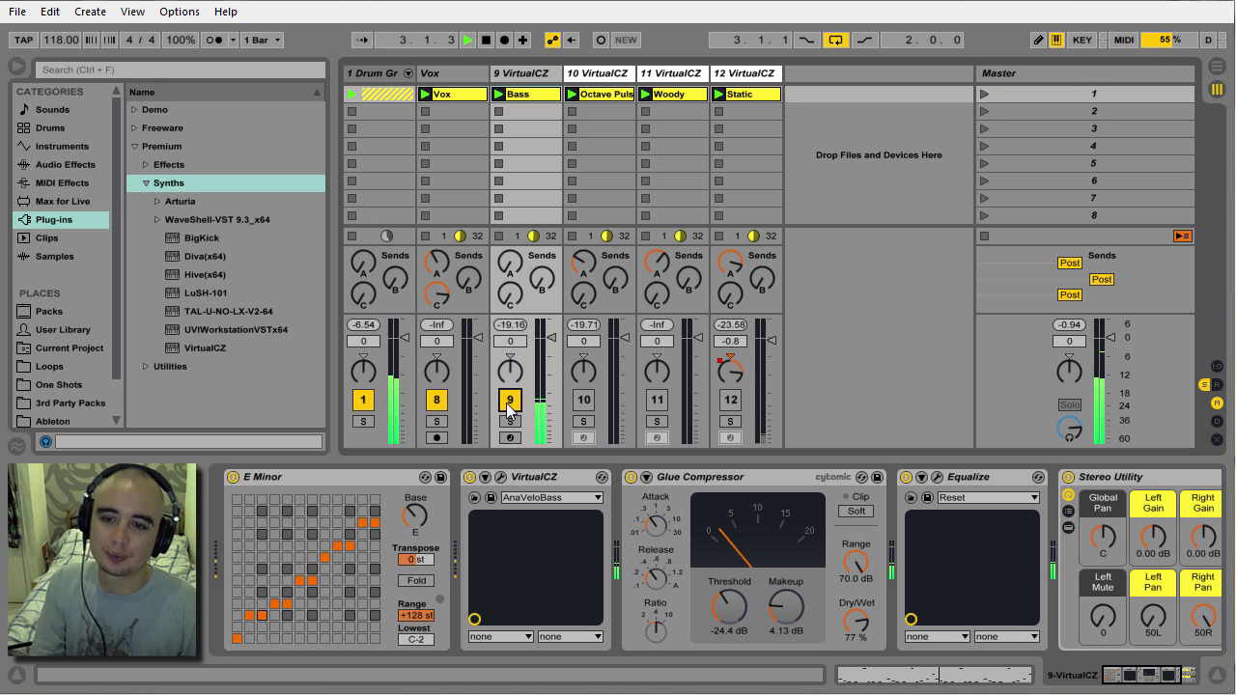
Open the Bass track's VirtualCZ editor to examine the AnaVeloBass patch's DCW controls, and close it
left_click(501, 477)
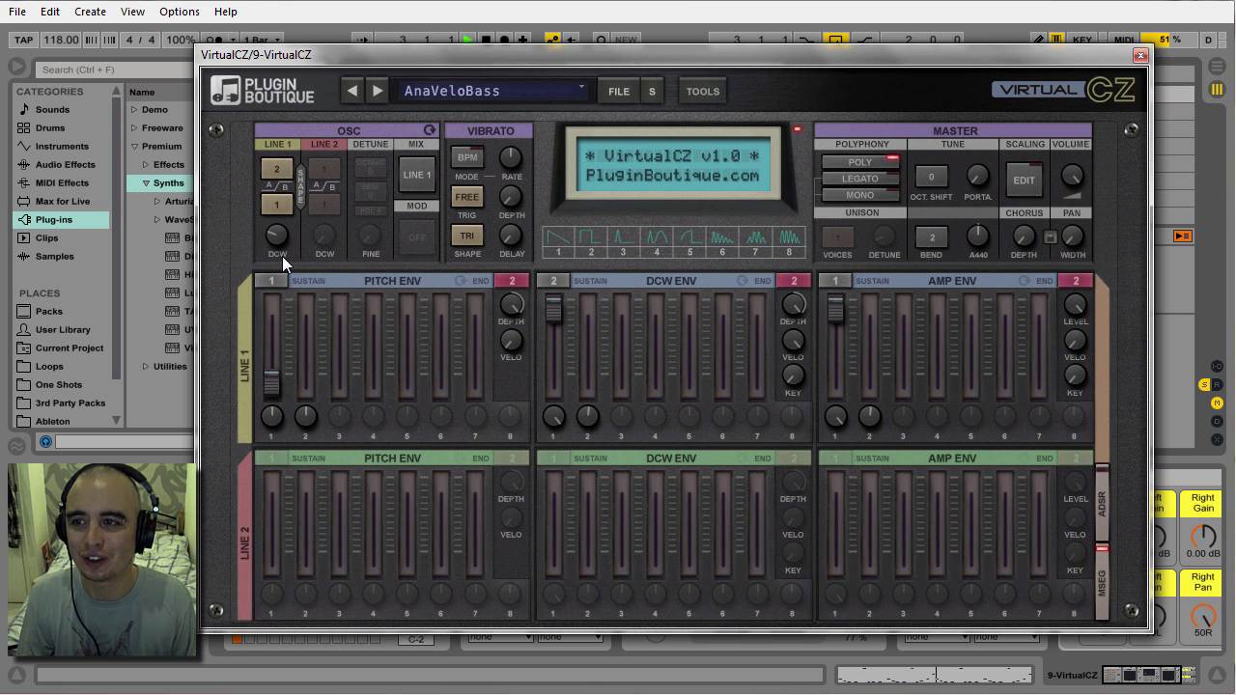
left_click(1140, 56)
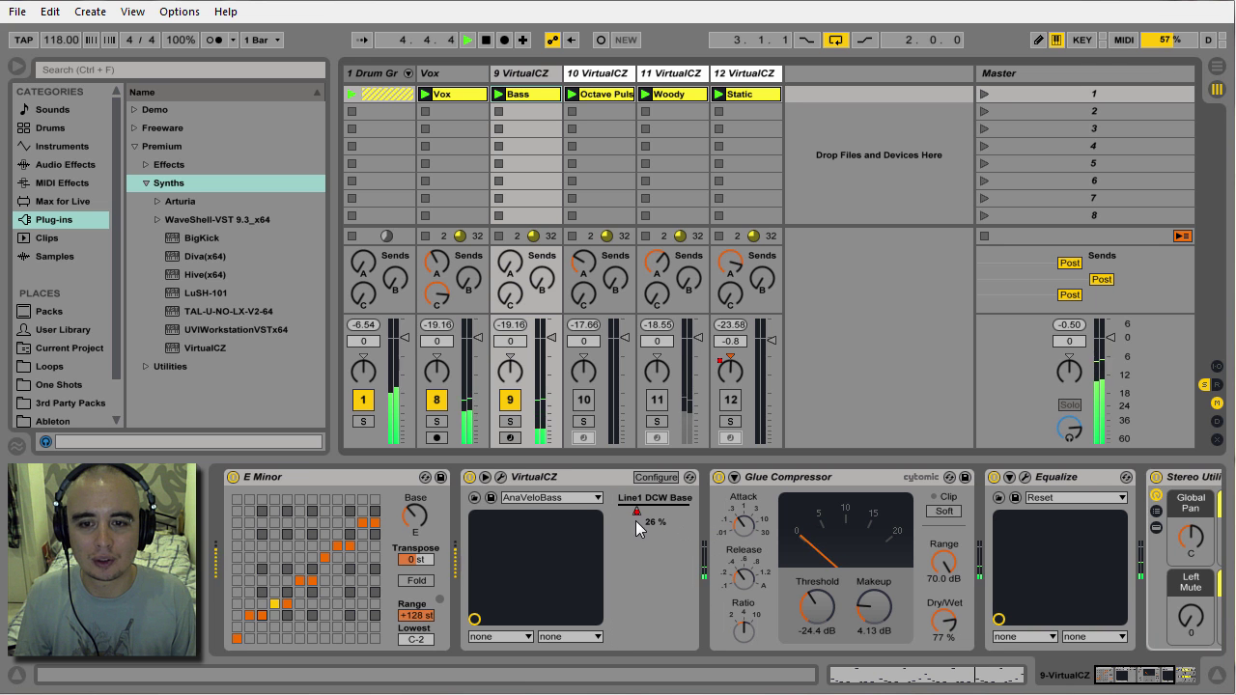
Remove the Line1 DCW Base parameter from the Bass track's VirtualCZ device, and freeze the track with playback stopped
key("Delete")
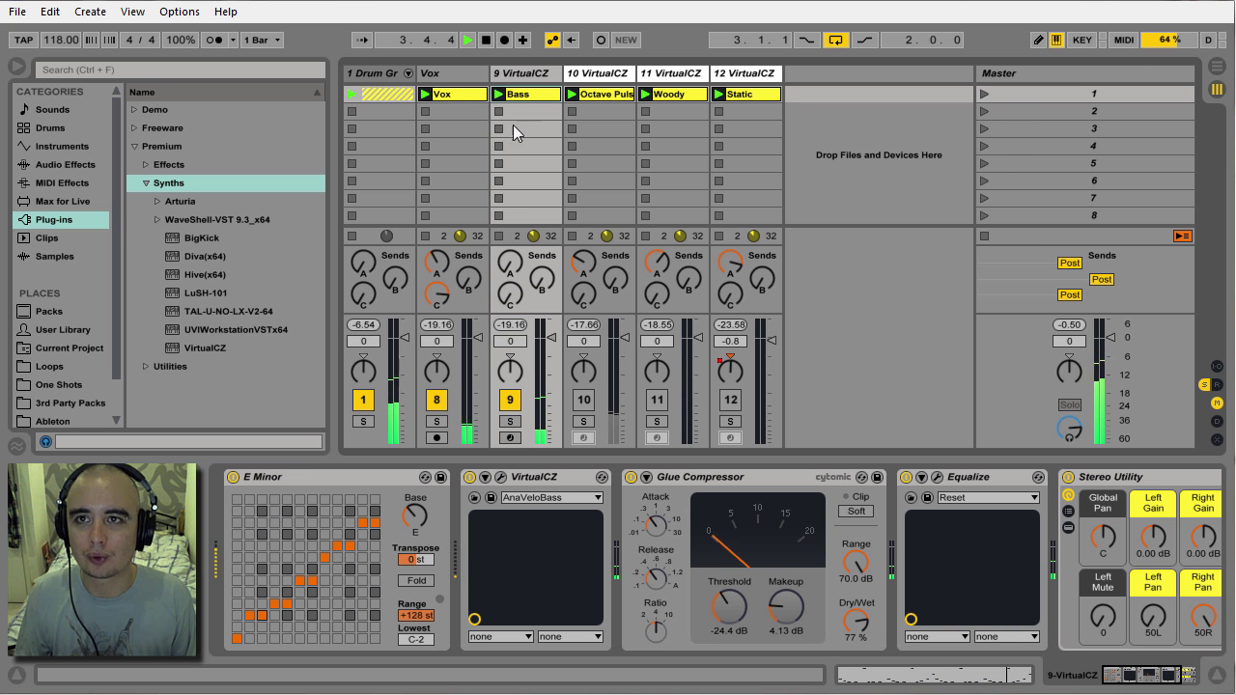
key("space")
right_click(523, 75)
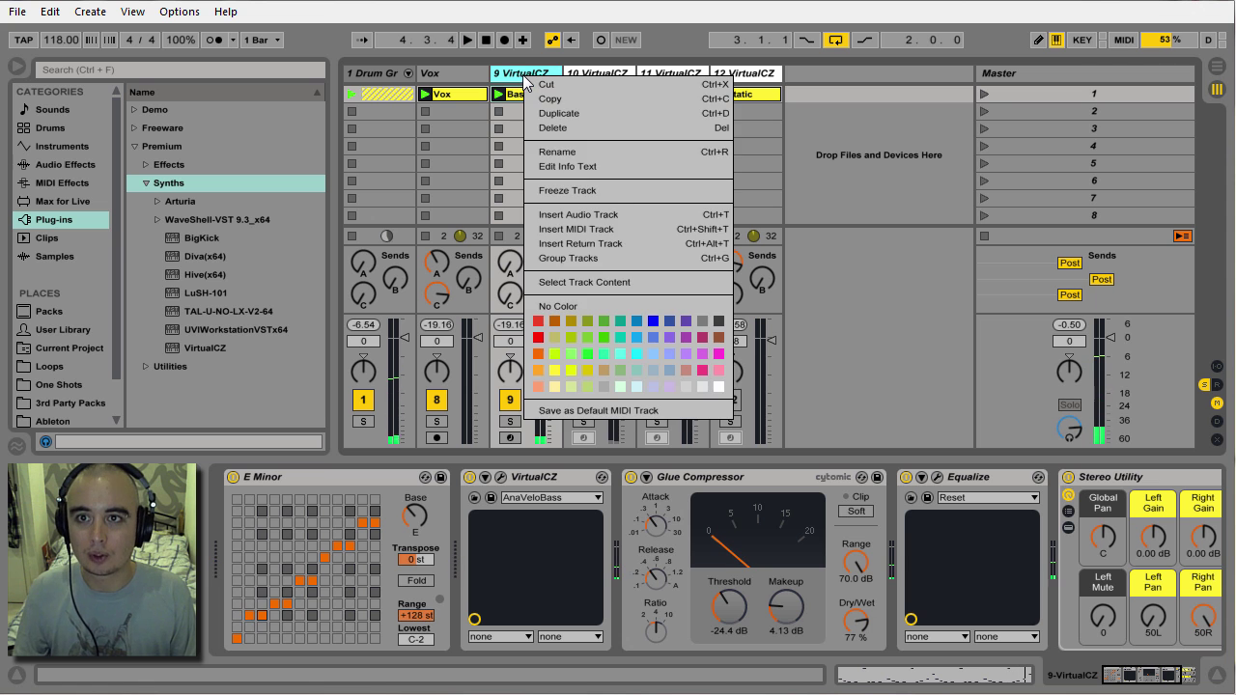
left_click(555, 151)
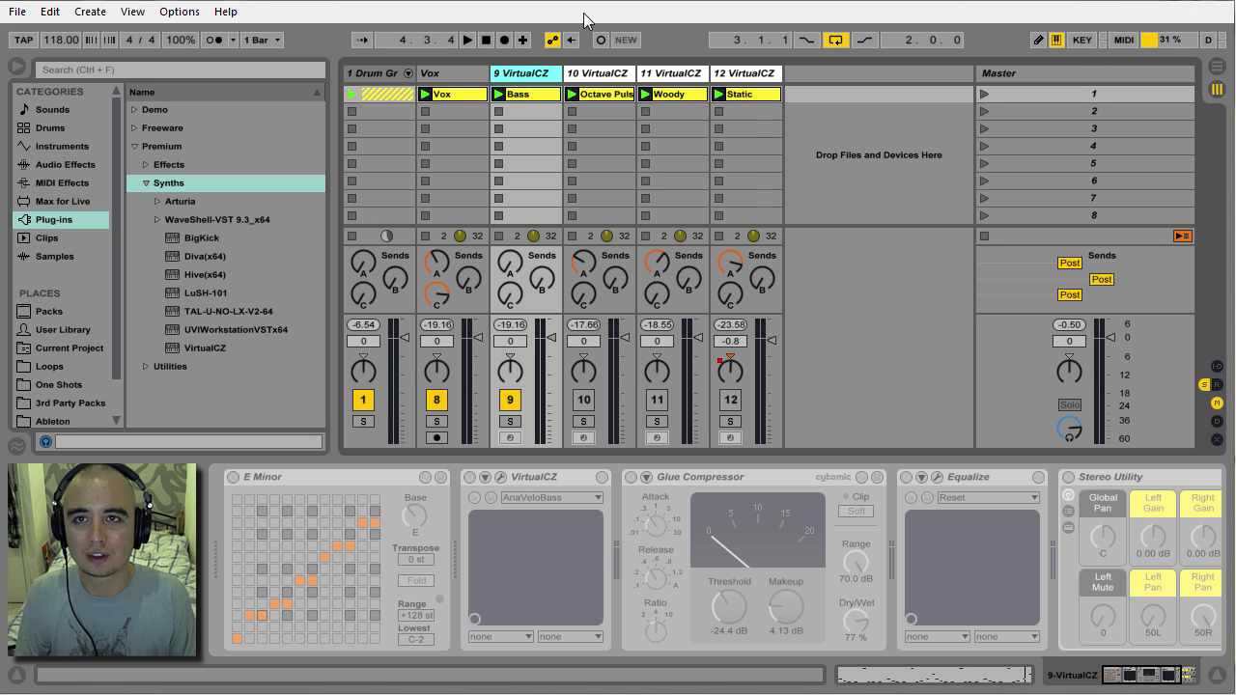
Unfreeze the Octave Pulse track (track 10) and solo it
left_click(601, 74)
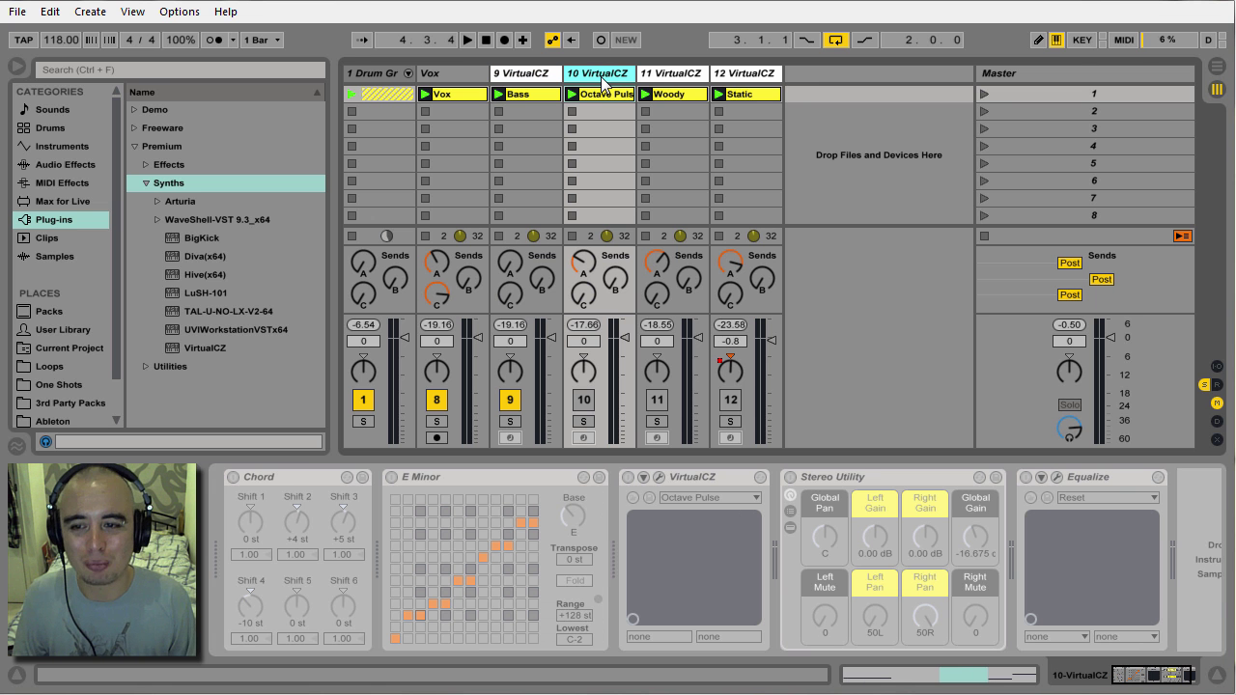
right_click(601, 76)
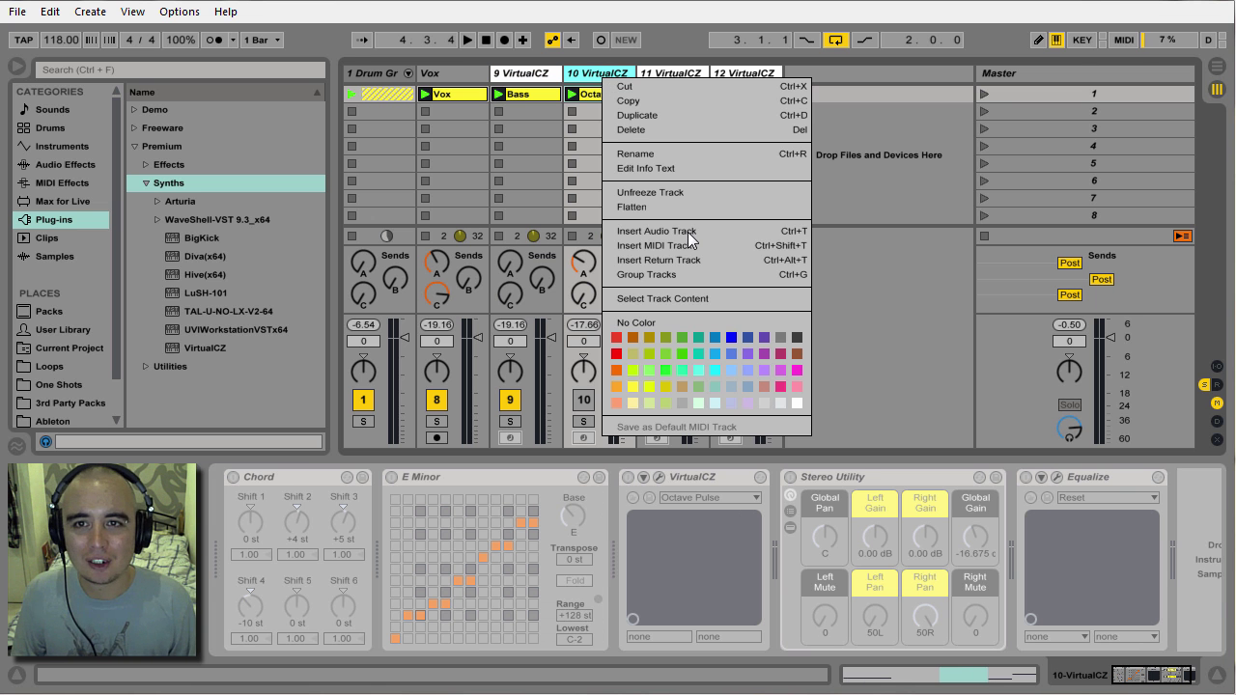
left_click(686, 191)
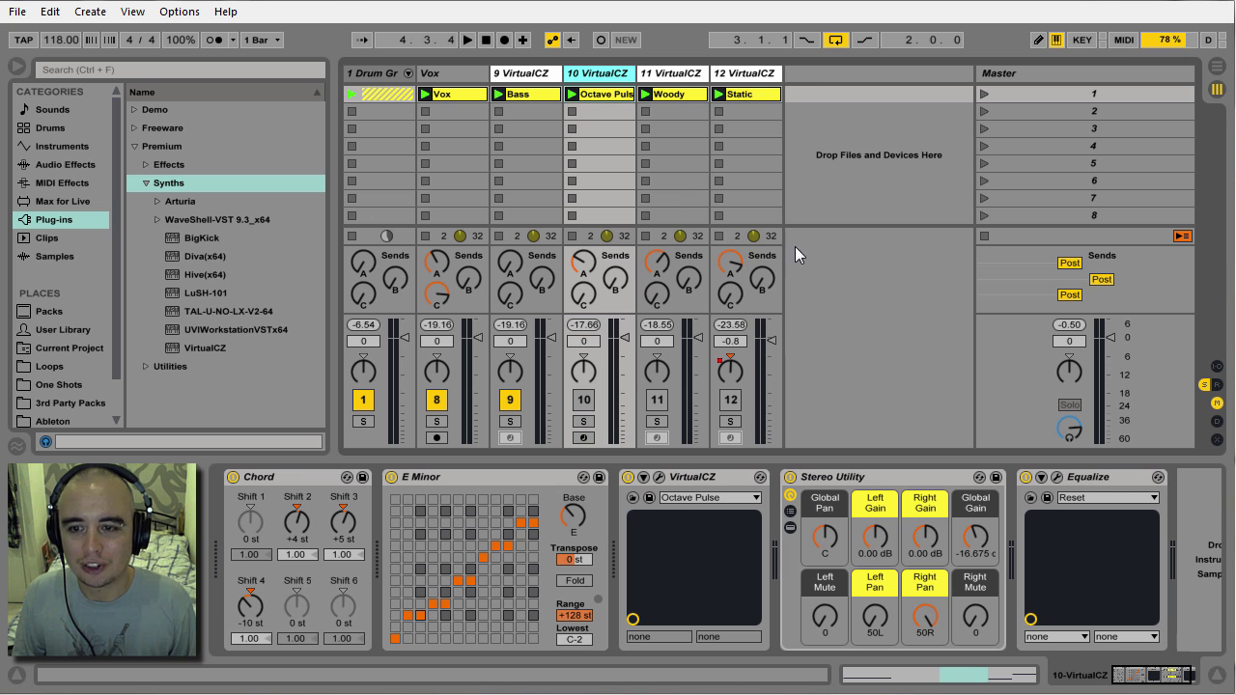
left_click(584, 422)
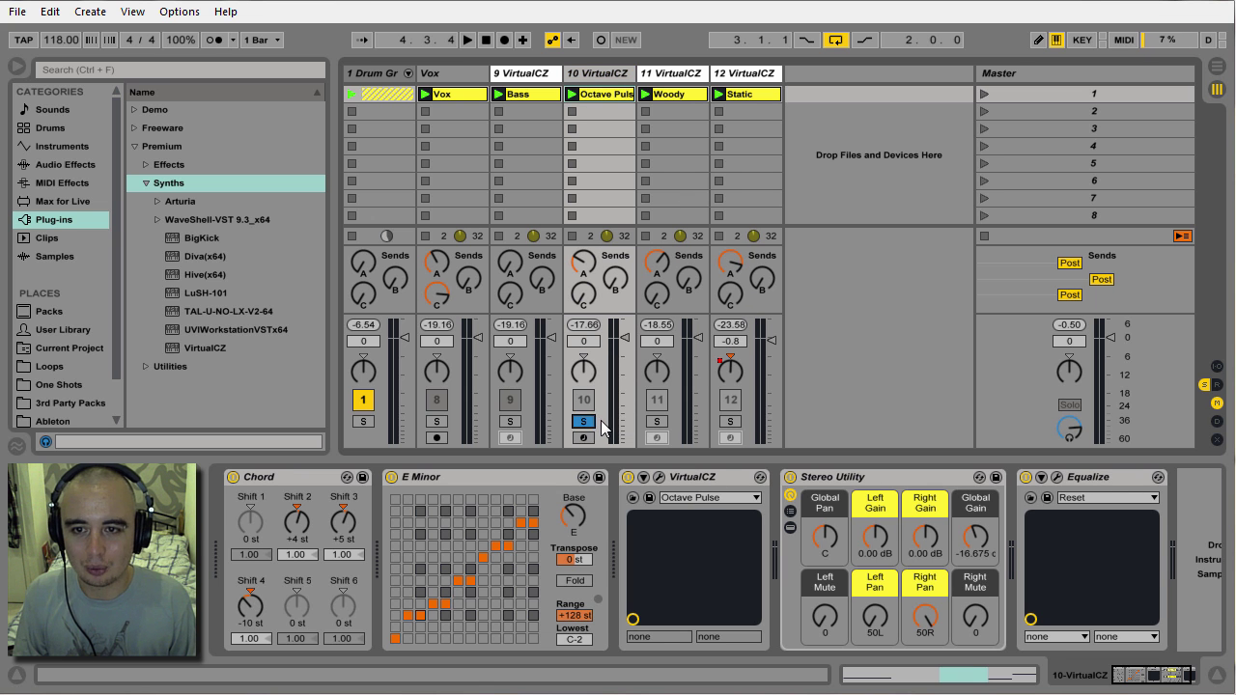
Examine the Octave Pulse patch in its VirtualCZ editor, close the editor and play scene 1 with that track soloed
left_click(659, 477)
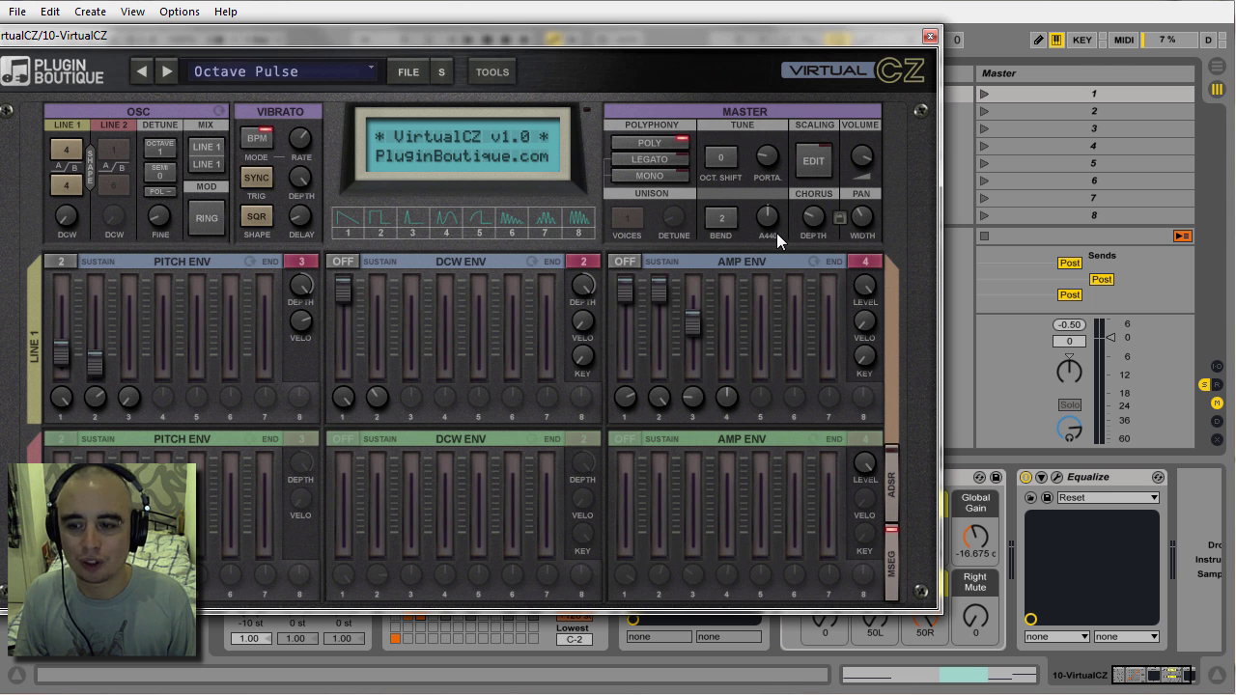
left_click(930, 35)
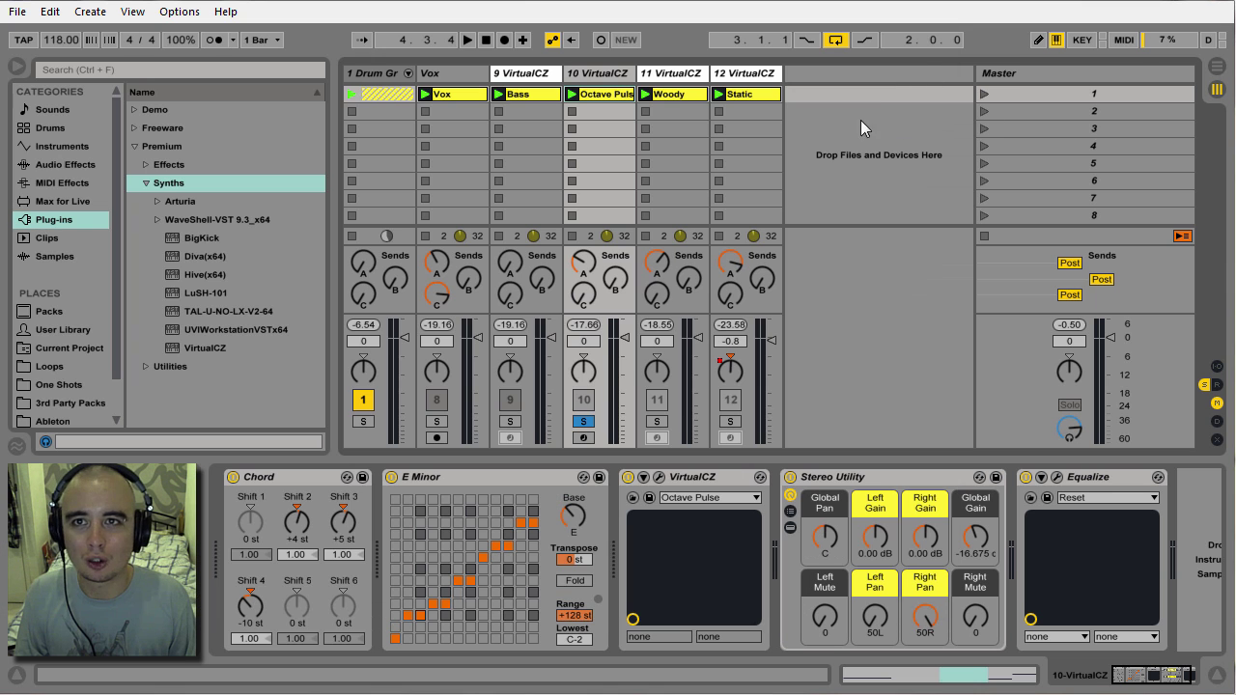
left_click(983, 95)
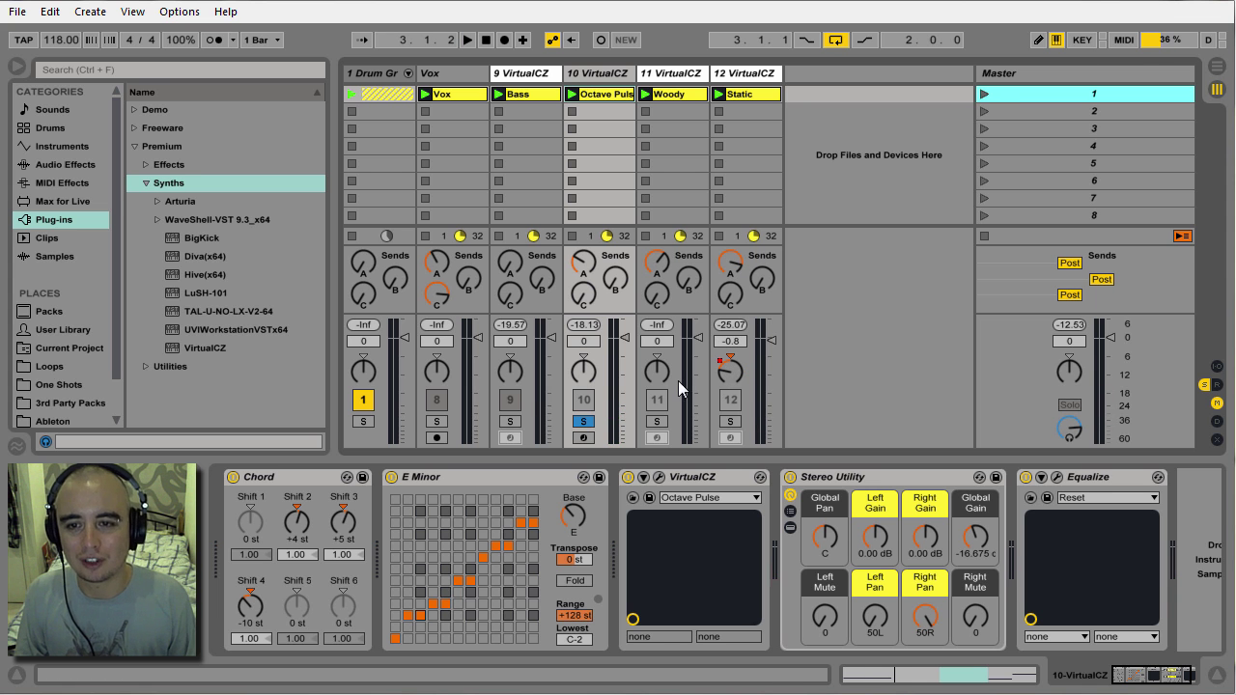
Unsolo and activate the Octave Pulse track, and play scene 1 briefly to hear it in the mix
left_click(583, 421)
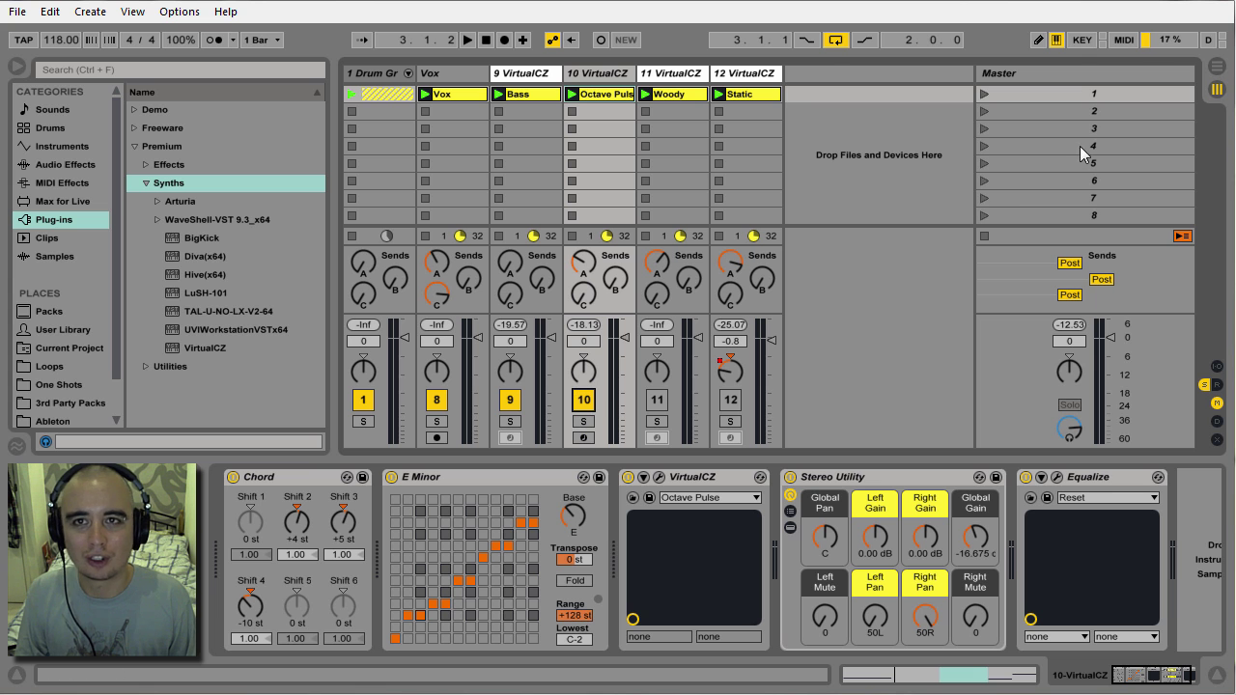
left_click(984, 95)
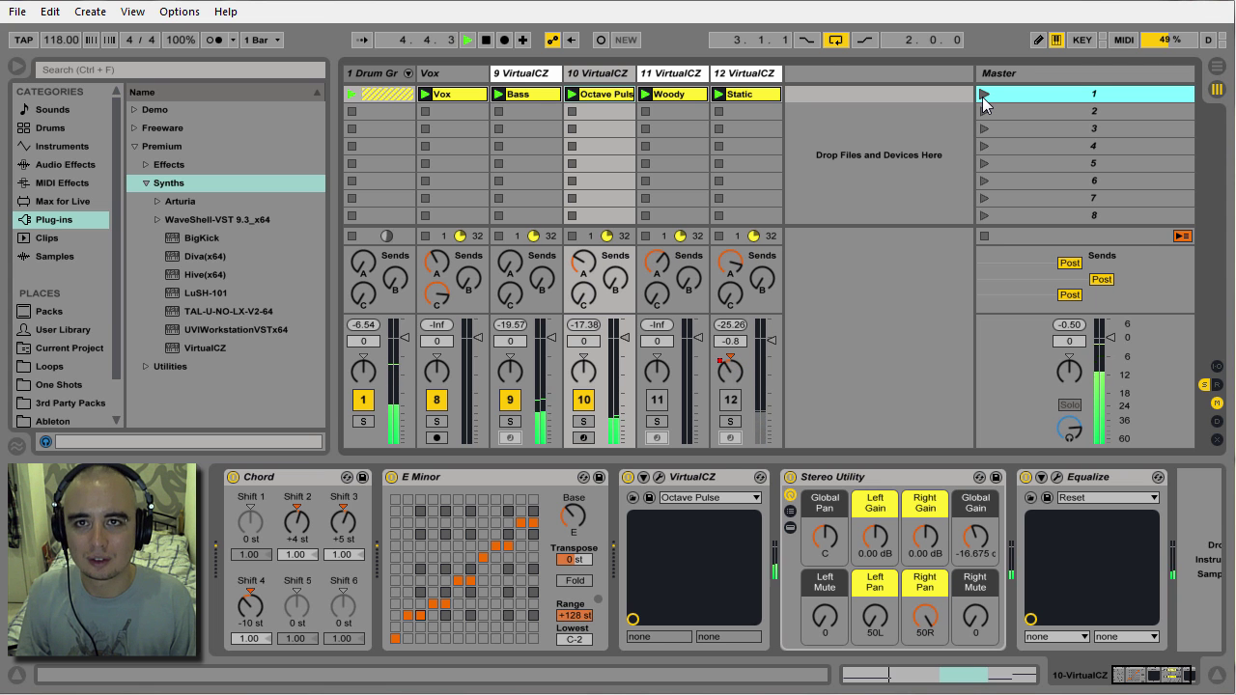
key("space")
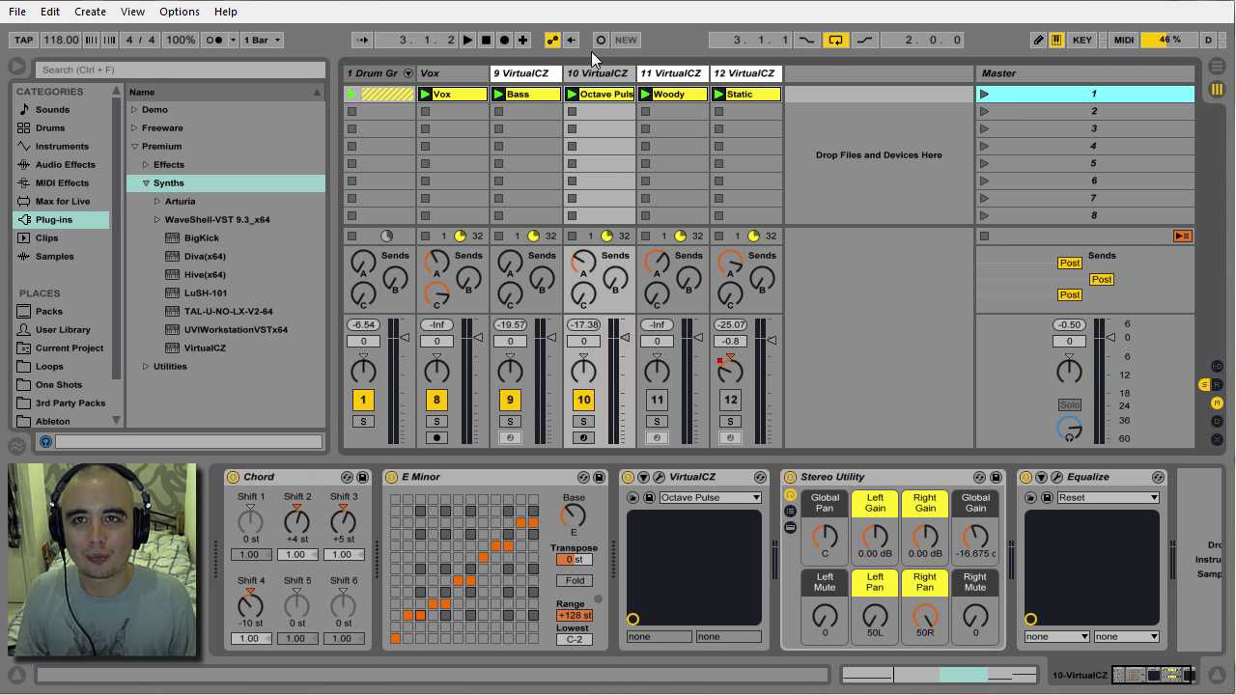
Freeze the Octave Pulse track
left_click(600, 74)
right_click(601, 74)
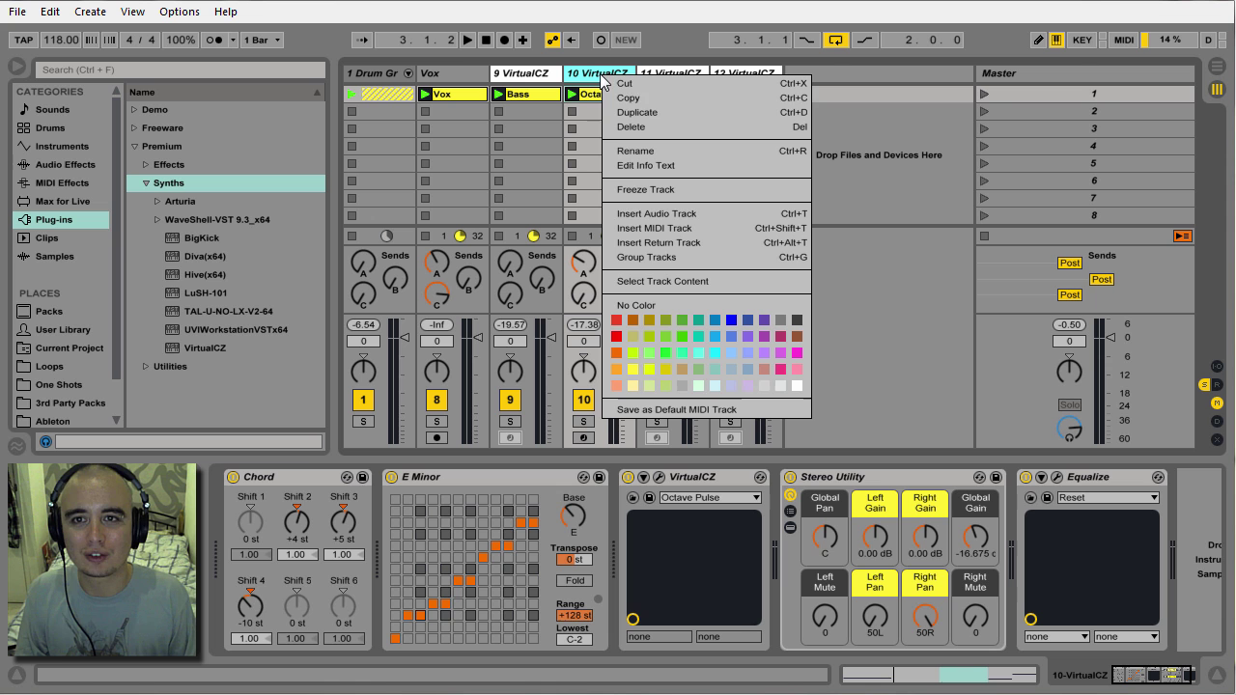
left_click(638, 190)
Unfreeze the Woody track (track 11), activate it and solo it
left_click(668, 79)
right_click(668, 79)
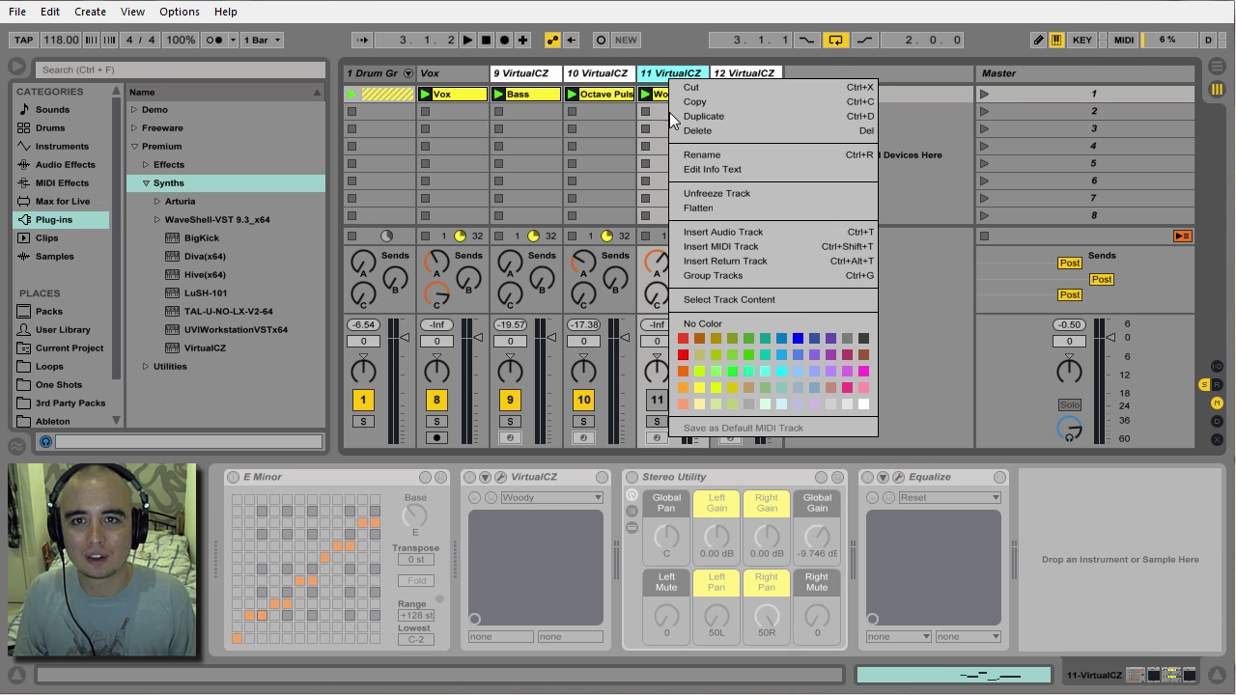
left_click(693, 191)
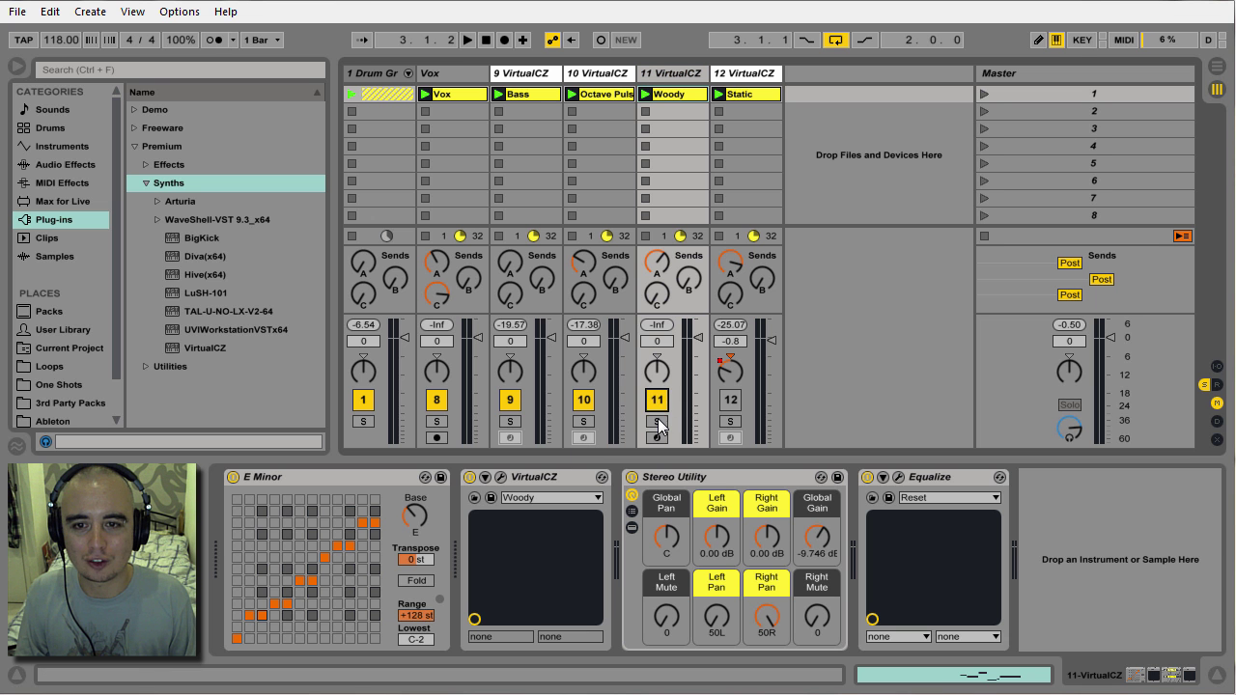
left_click(657, 421)
Examine the Woody patch in its VirtualCZ editor, and play scene 1 while viewing the soloed Woody clip's notes
left_click(503, 477)
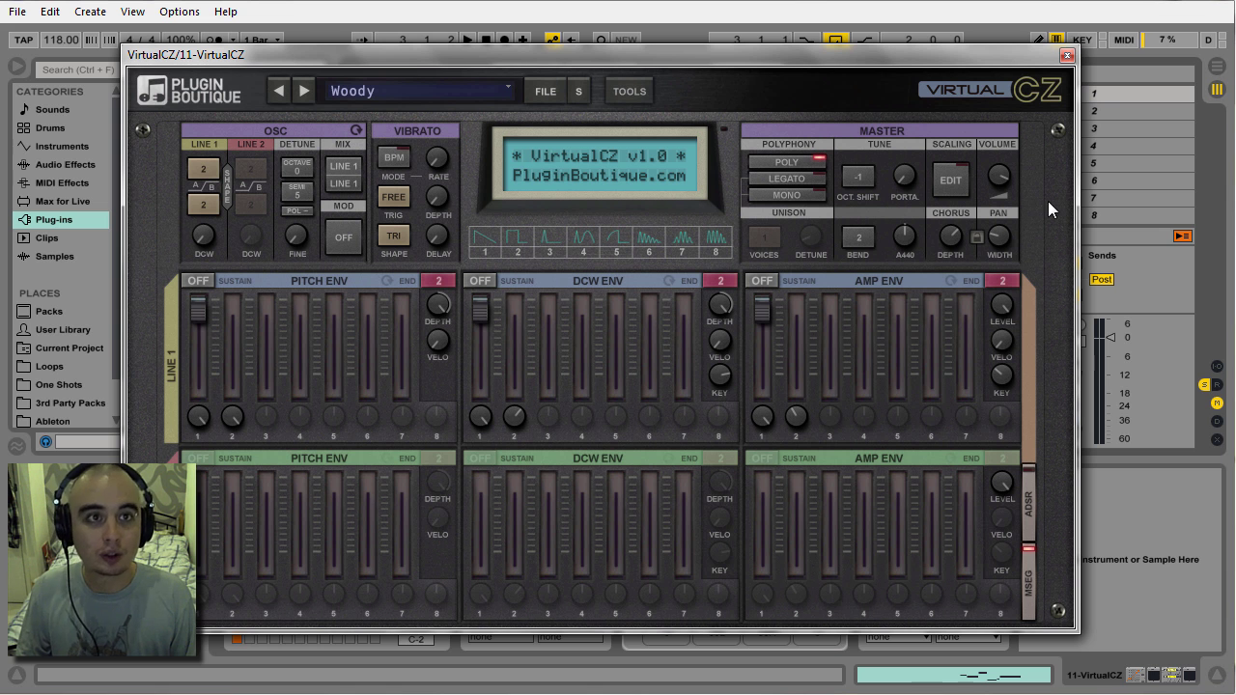
left_click(1066, 56)
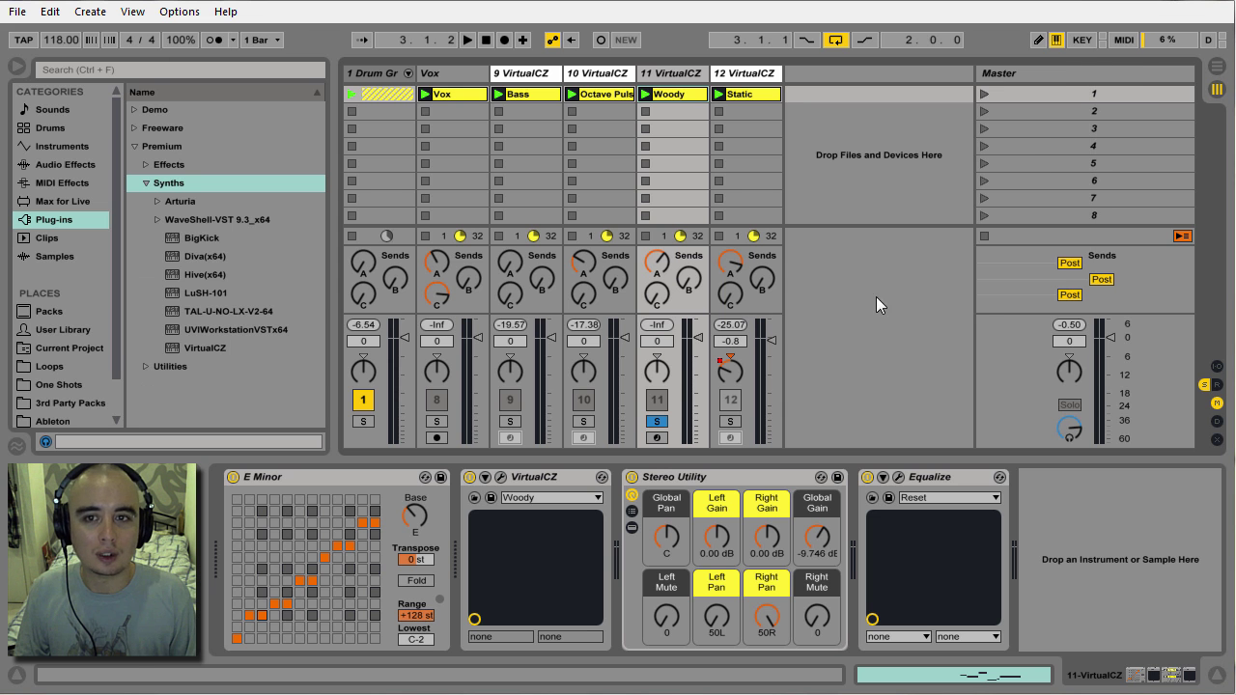
left_click(983, 94)
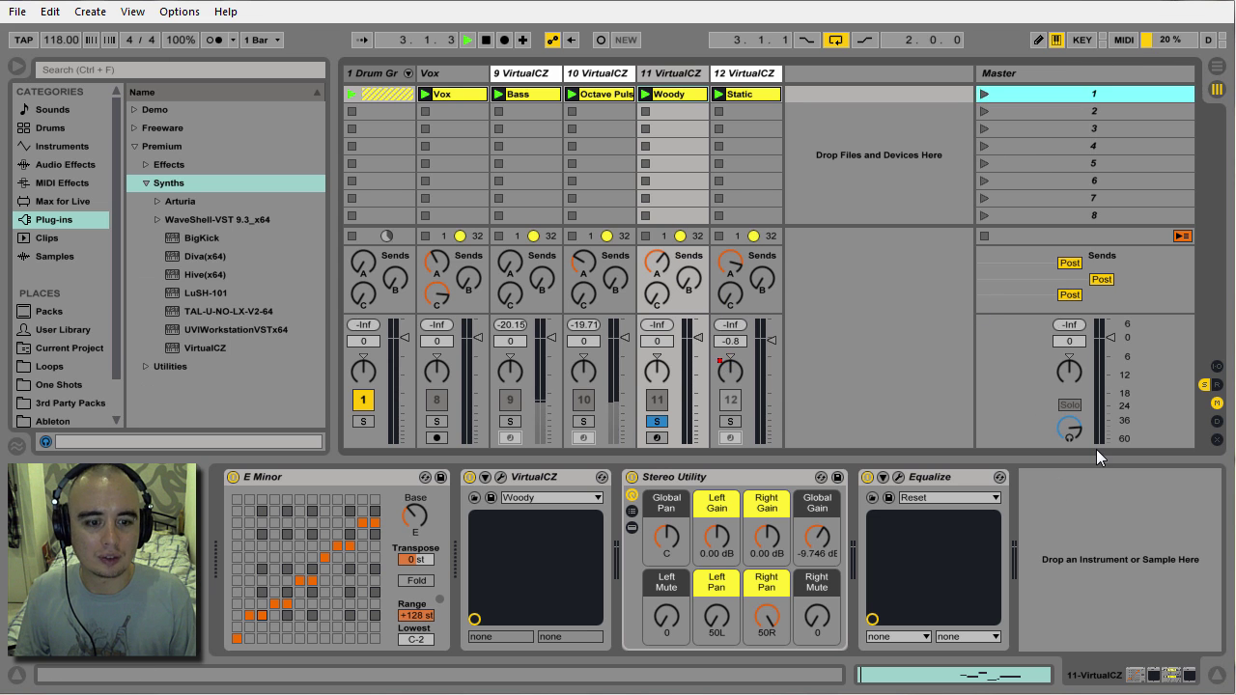
key("shift+Tab")
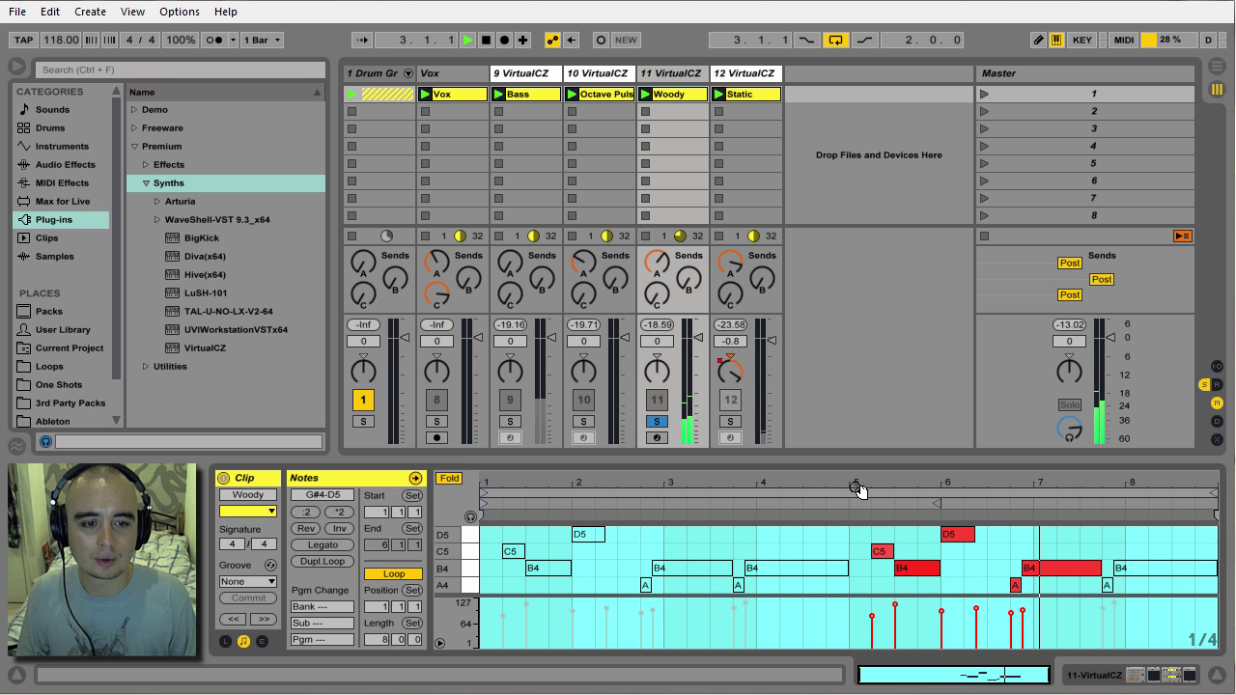
key("space")
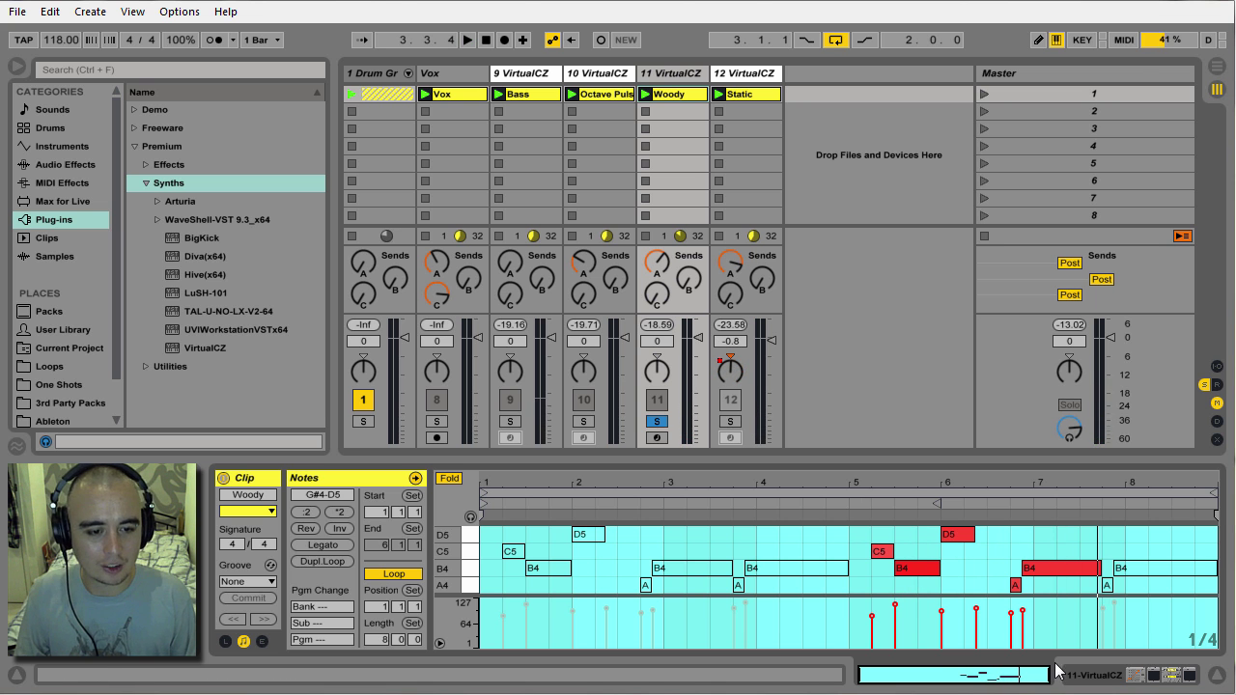
left_click(1083, 676)
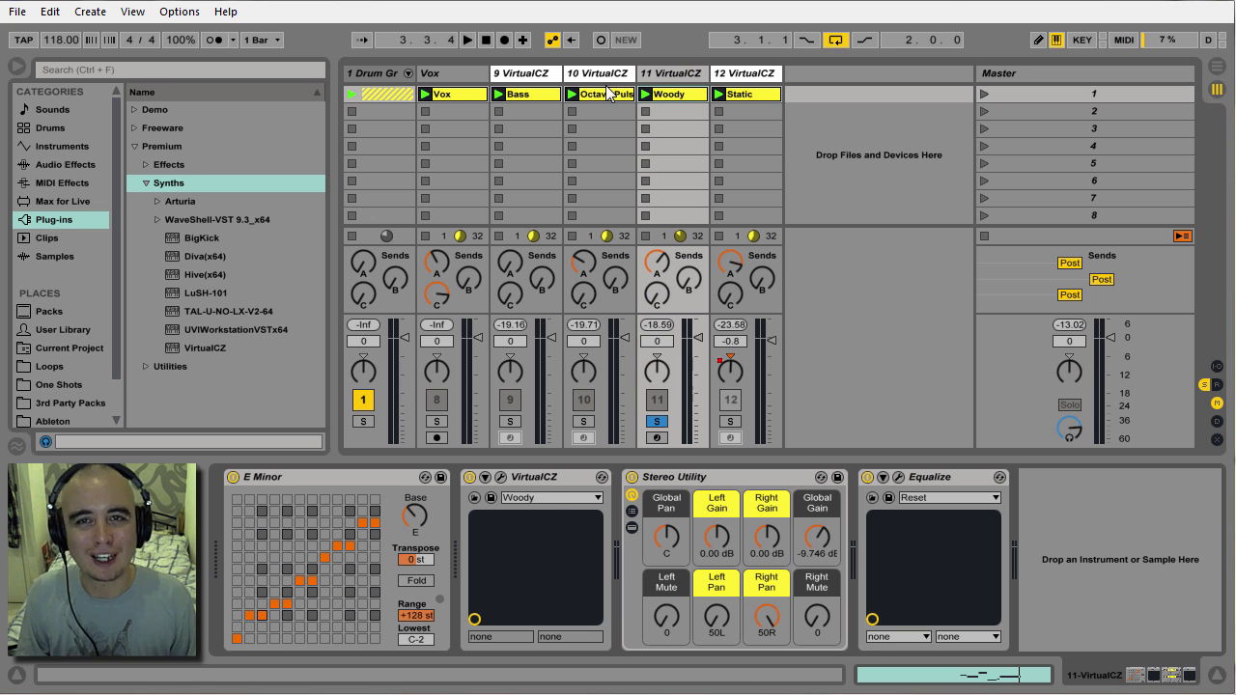
Take the Woody track out of solo and freeze it
left_click(658, 425)
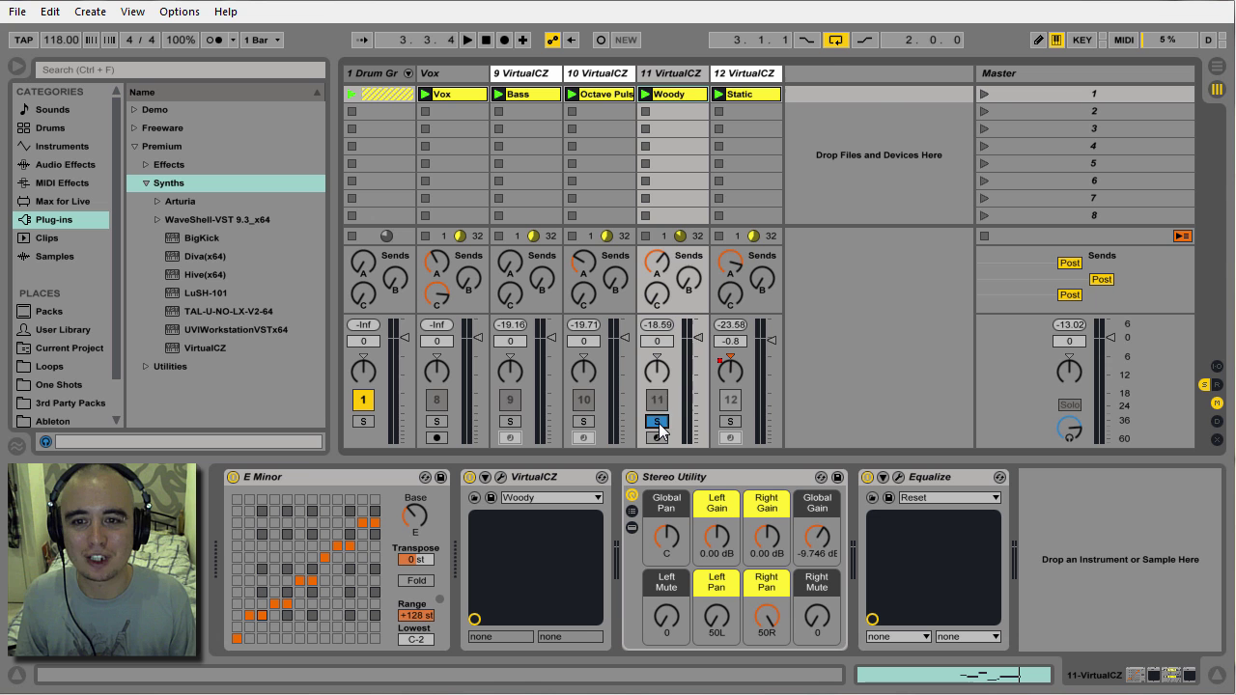
right_click(669, 74)
left_click(726, 190)
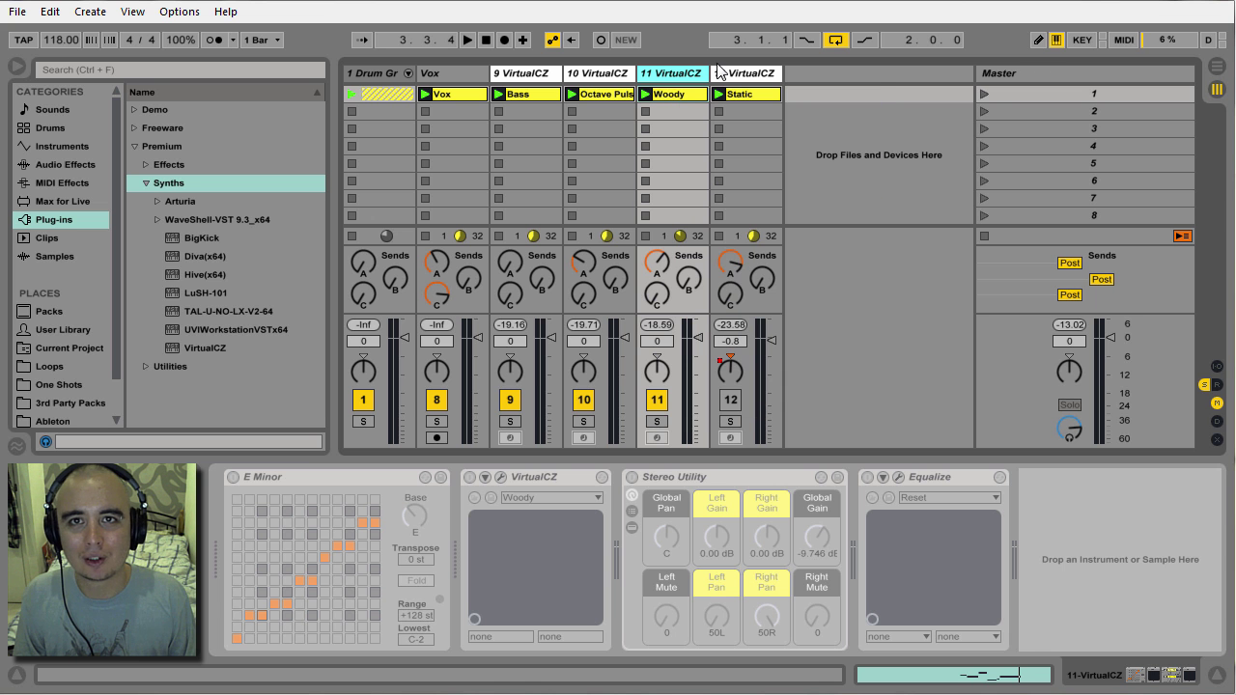
Unfreeze the Static track (track 12) and solo it
left_click(735, 74)
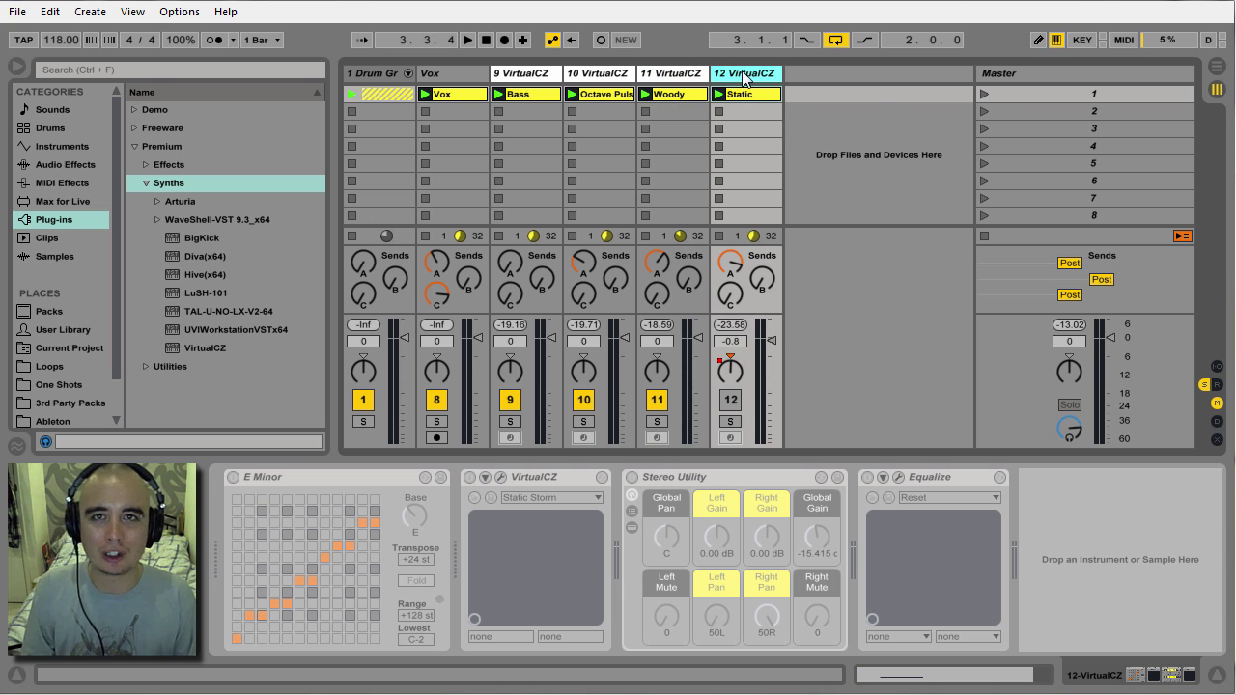
right_click(744, 75)
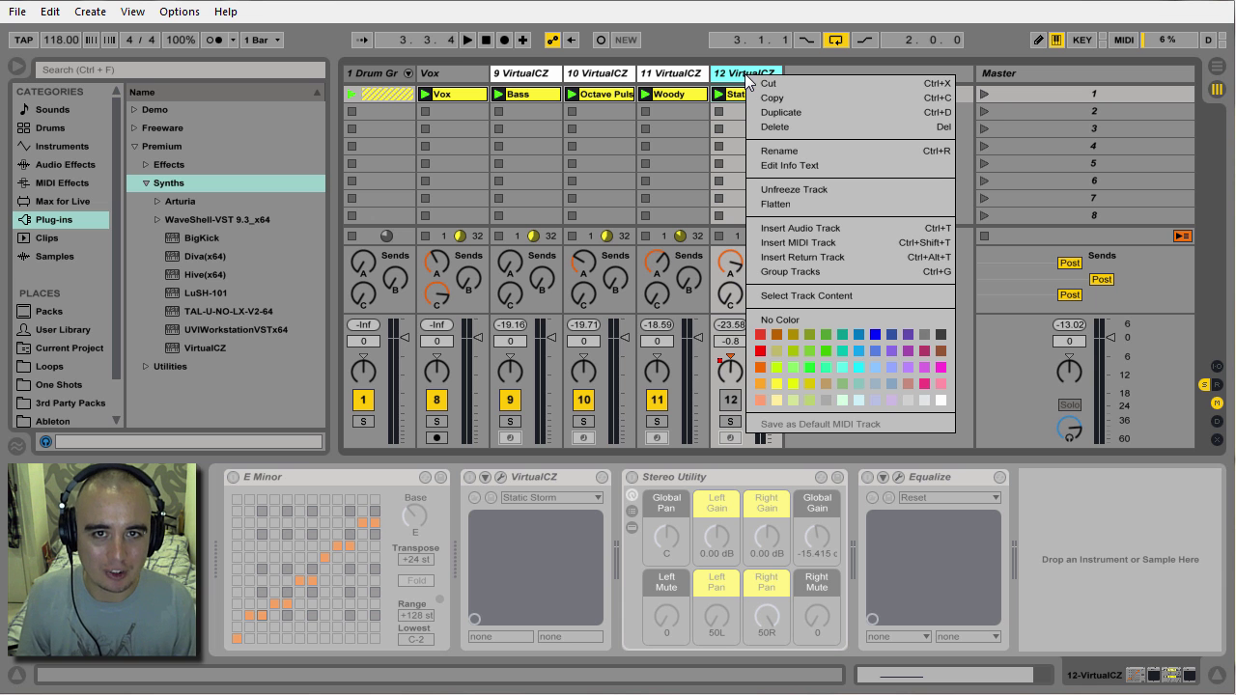
left_click(842, 191)
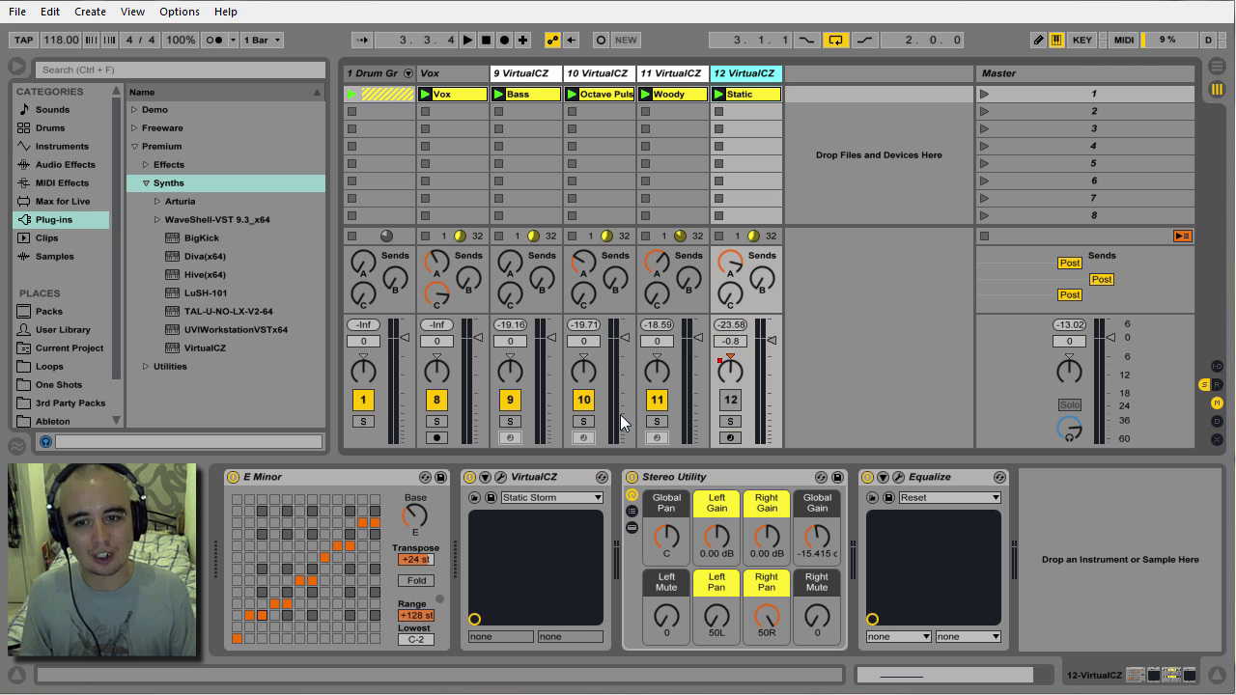
left_click(732, 421)
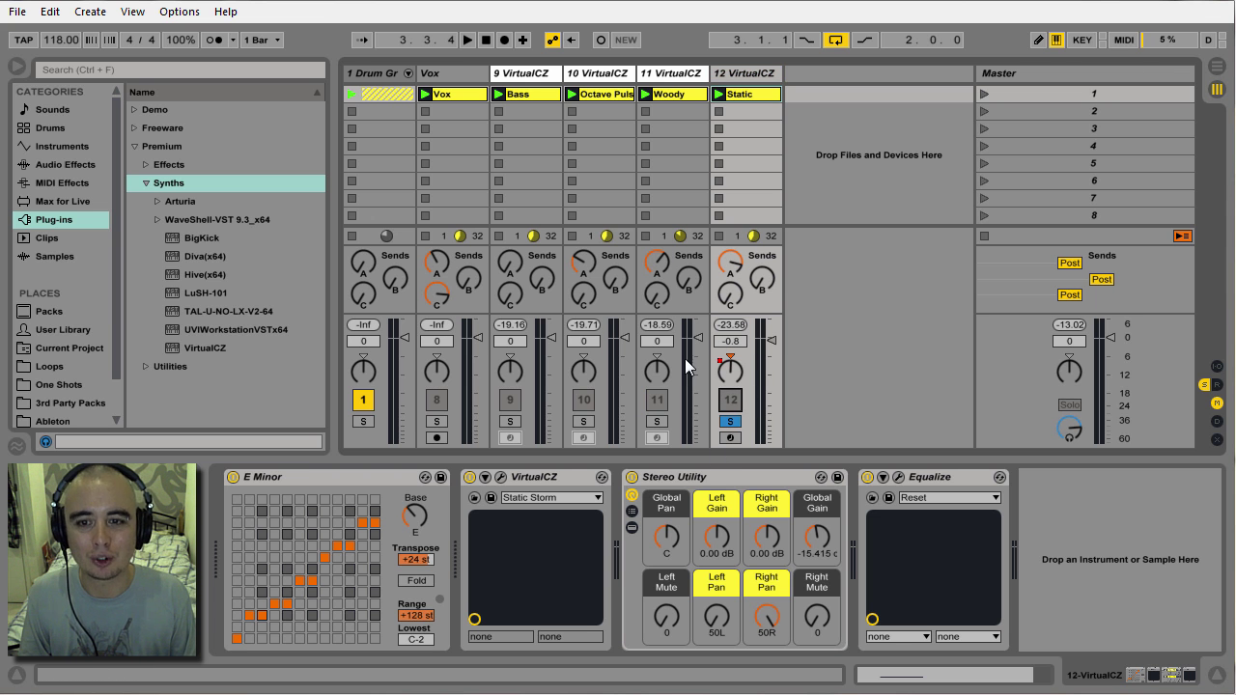
Examine the Static Storm patch in its VirtualCZ editor, and play scene 1 while viewing the soloed Static clip's notes
left_click(499, 479)
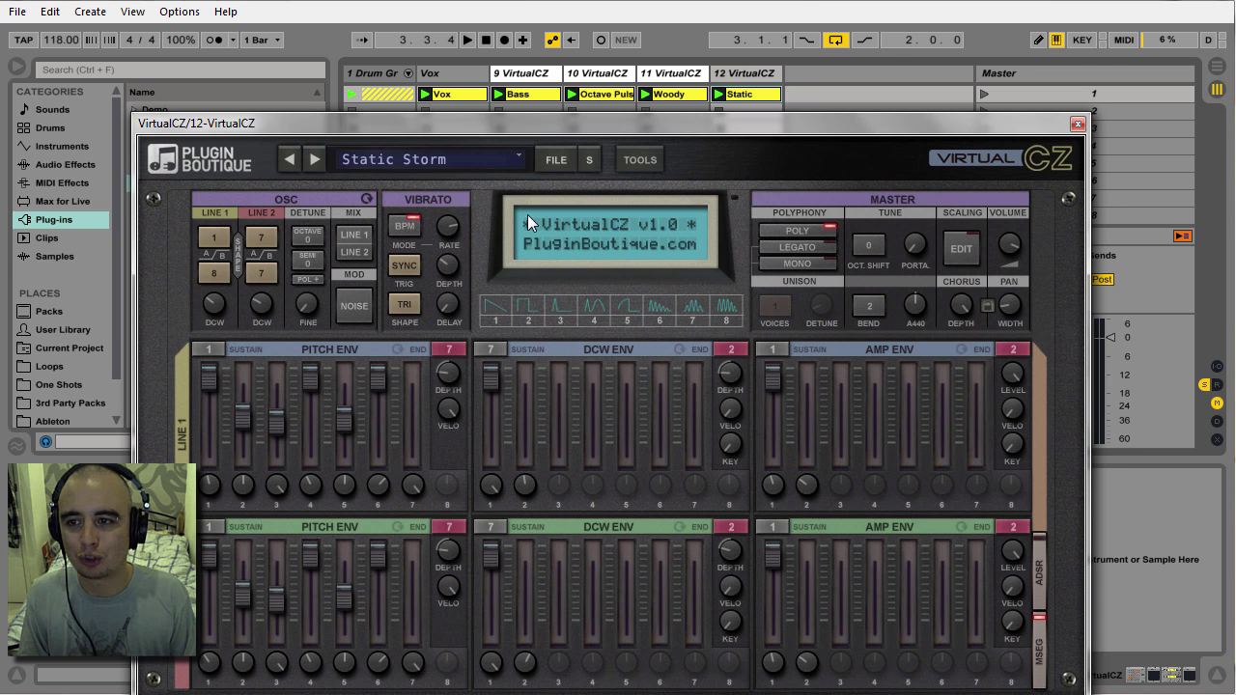
left_click_drag(543, 116, 556, 43)
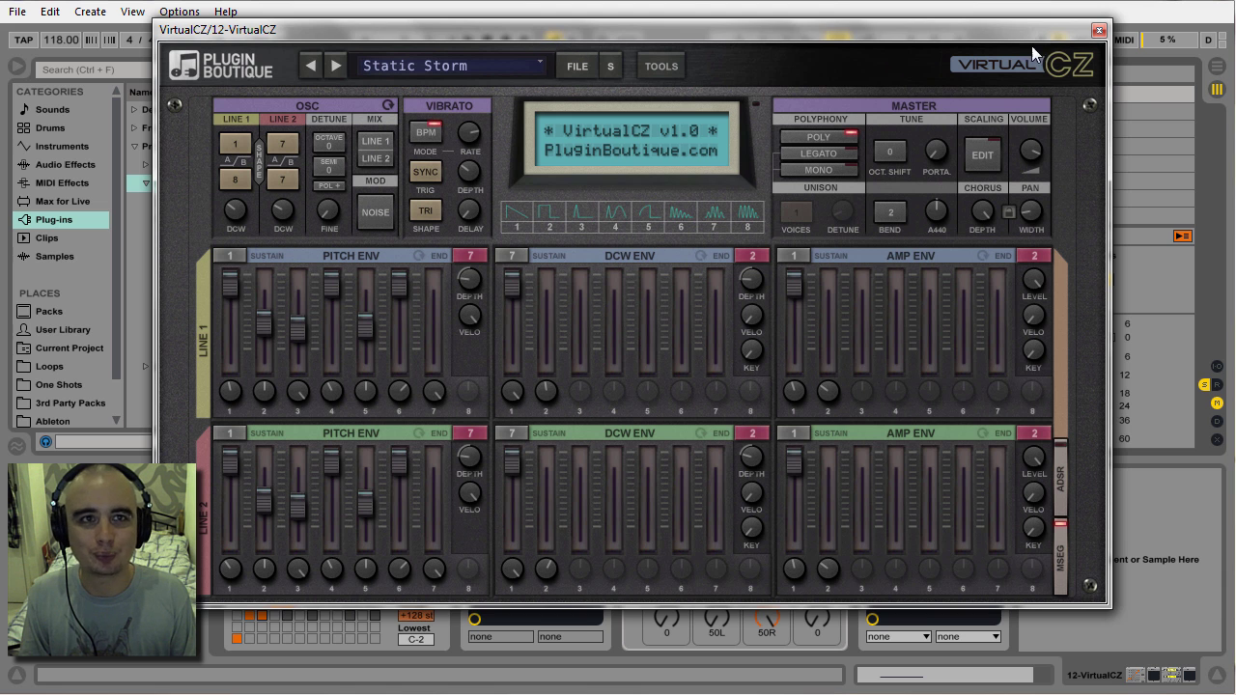
left_click(1099, 30)
left_click(984, 93)
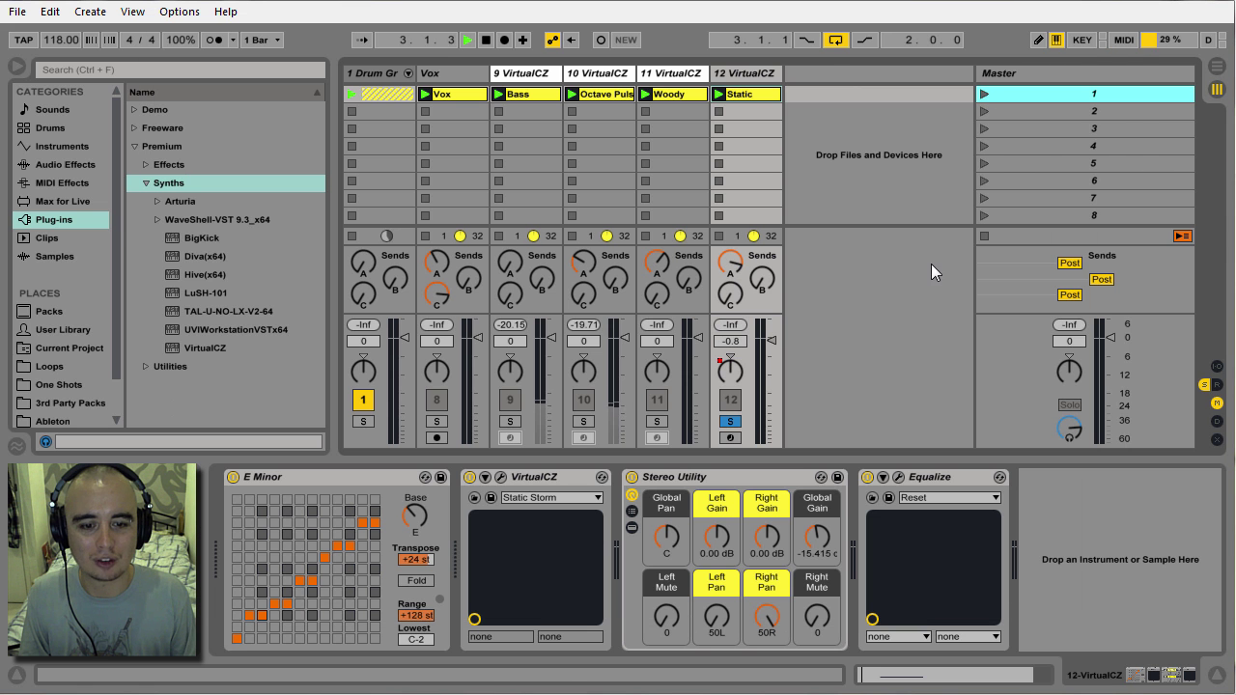
key("shift+Tab")
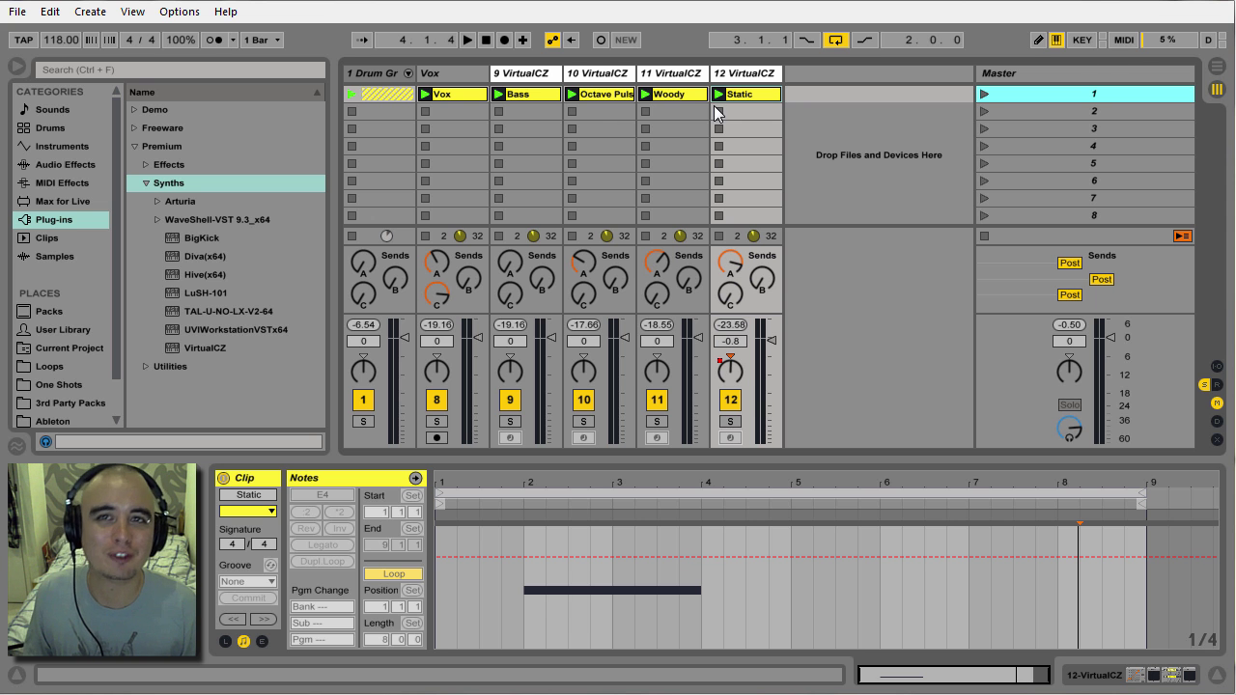
Play scene 1 with all tracks active to hear the full mix, and stop playback
left_click(984, 94)
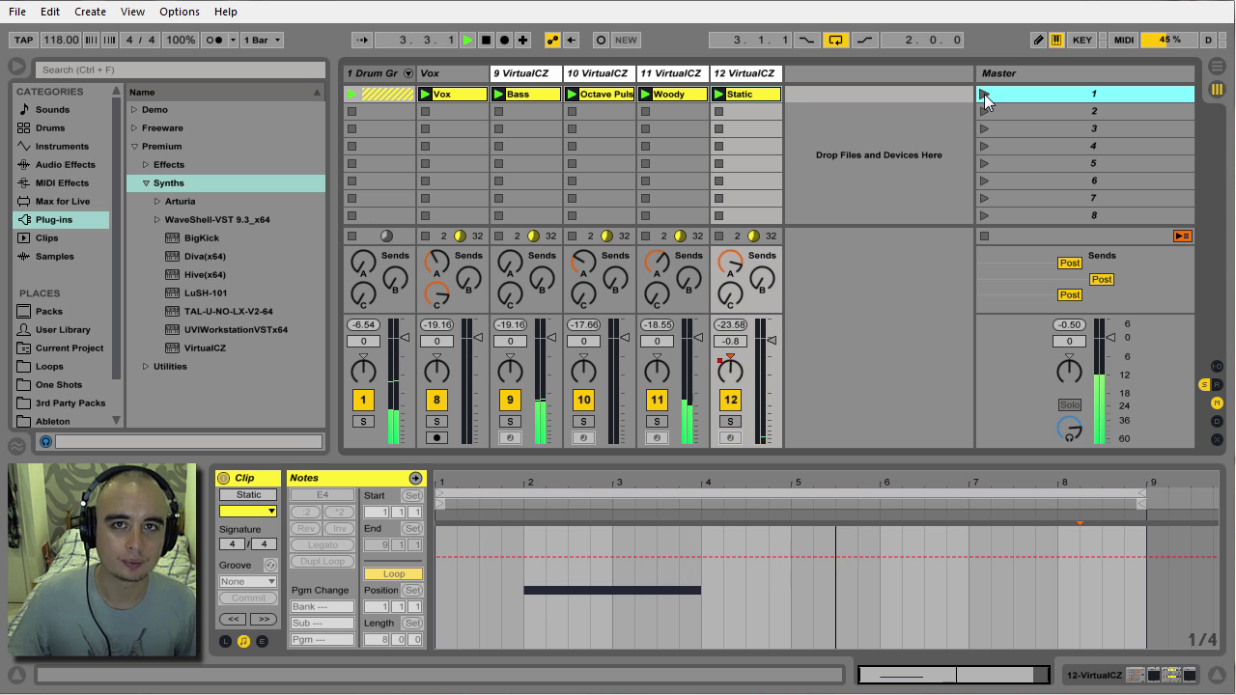
key("space")
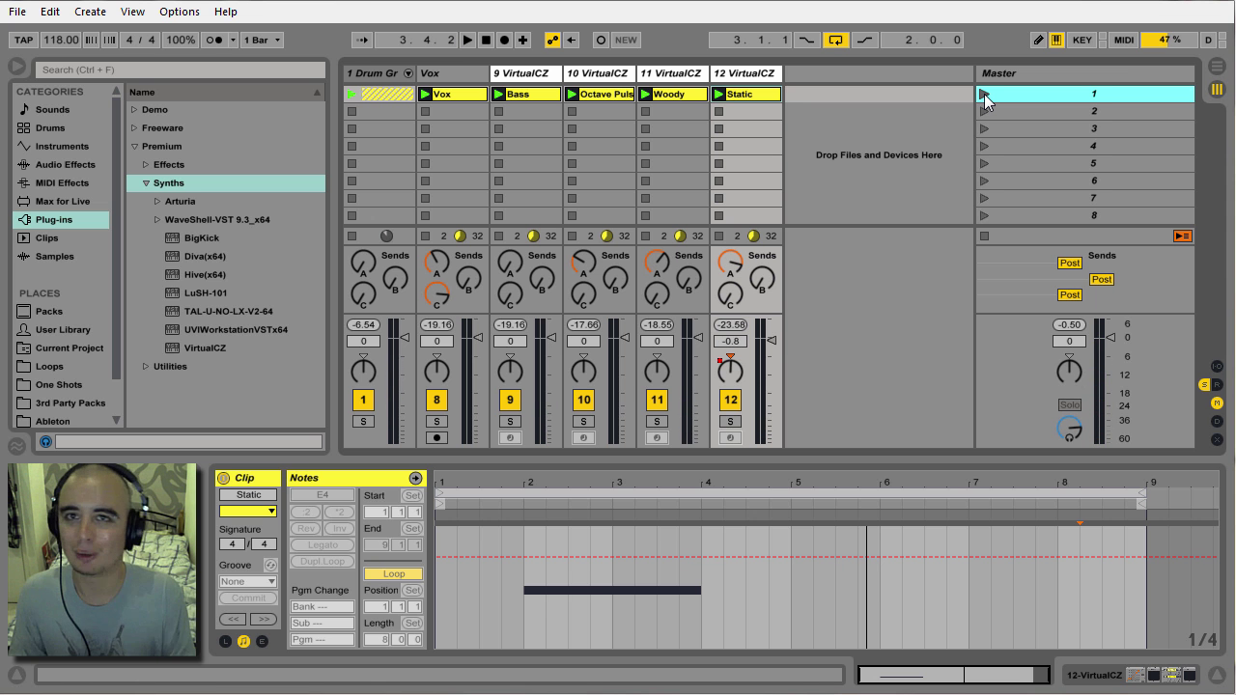